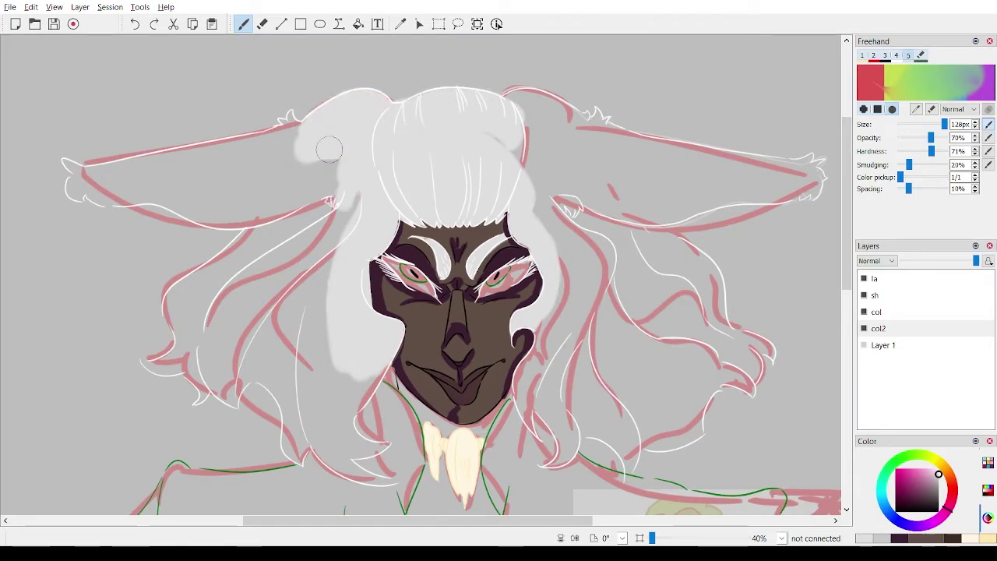
Paint the hair lock left of the face light grey on layer col2, down to its tip above the shoulder.
{"action": "mouse_move", "coordinate": [300, 186]}
{"action": "left_mouse_down"}
{"action": "mouse_move", "coordinate": [335, 221]}
{"action": "mouse_move", "coordinate": [324, 334]}
{"action": "left_mouse_up"}
{"action": "scroll", "coordinate": [325, 312], "scroll_direction": "down", "scroll_amount": 3}
{"action": "scroll", "coordinate": [324, 311], "scroll_direction": "up", "scroll_amount": 3}
{"action": "scroll", "coordinate": [421, 202], "scroll_direction": "down", "scroll_amount": 3}
{"action": "key", "text": "d"}
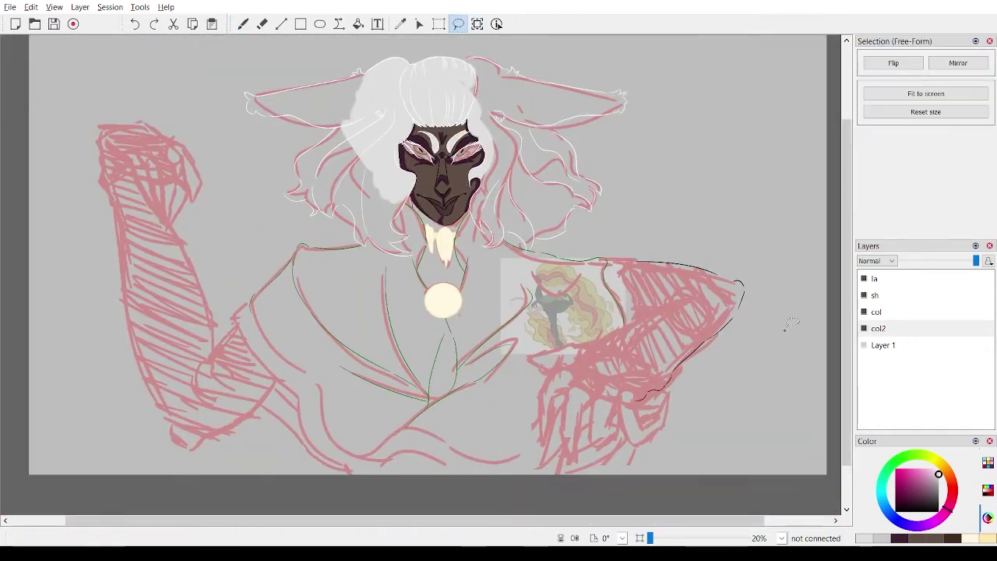
{"action": "key", "text": "b"}
{"action": "left_click_drag", "start_coordinate": [354, 152], "coordinate": [382, 218]}
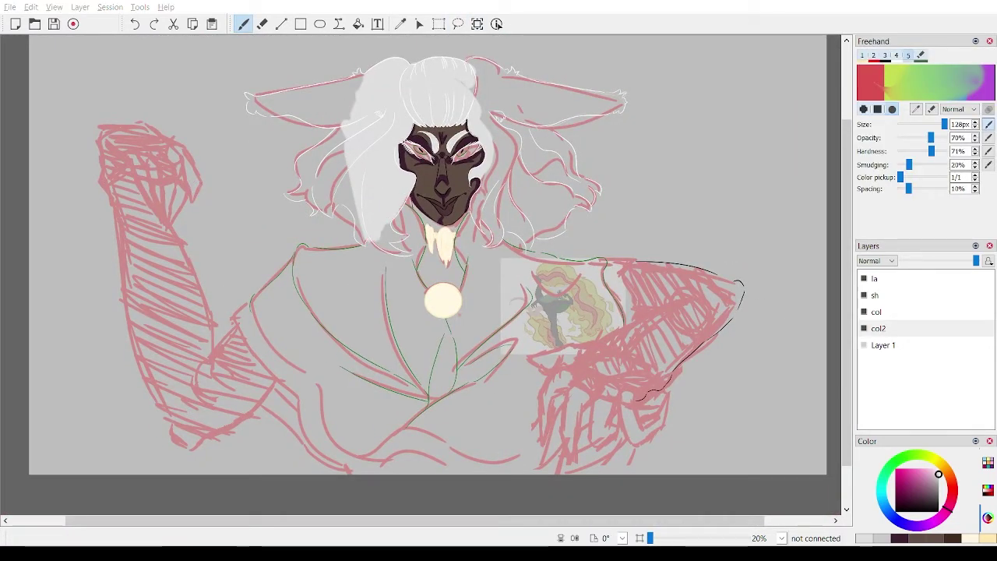
Fill most of the left ear and the wavy hair locks beneath it with light grey.
{"action": "scroll", "coordinate": [420, 276], "scroll_direction": "up", "scroll_amount": 3}
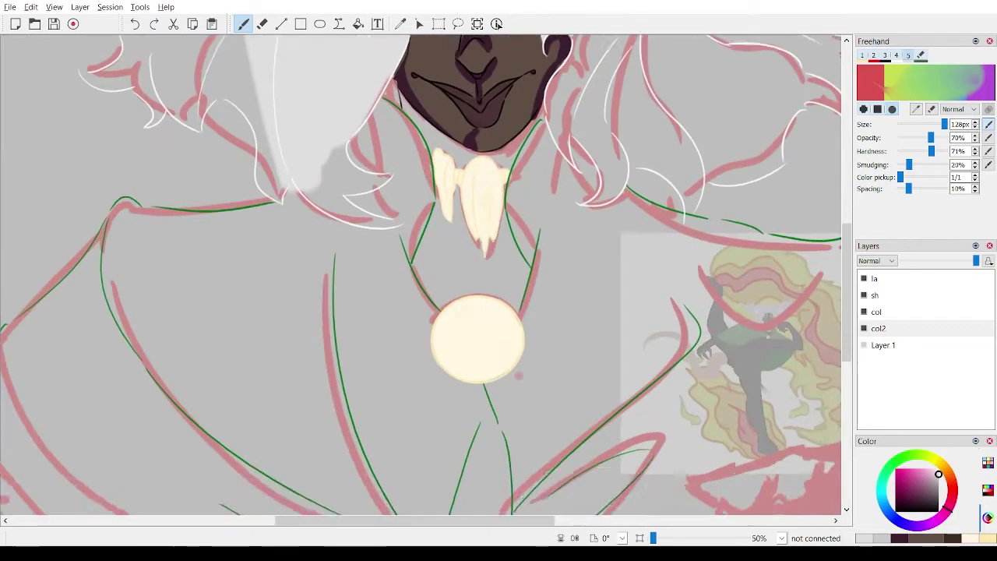
{"action": "mouse_move", "coordinate": [560, 276]}
{"action": "left_mouse_down"}
{"action": "mouse_move", "coordinate": [353, 372]}
{"action": "mouse_move", "coordinate": [353, 160]}
{"action": "mouse_move", "coordinate": [441, 254]}
{"action": "left_mouse_up"}
{"action": "scroll", "coordinate": [354, 161], "scroll_direction": "down", "scroll_amount": 3}
{"action": "scroll", "coordinate": [363, 186], "scroll_direction": "up", "scroll_amount": 2}
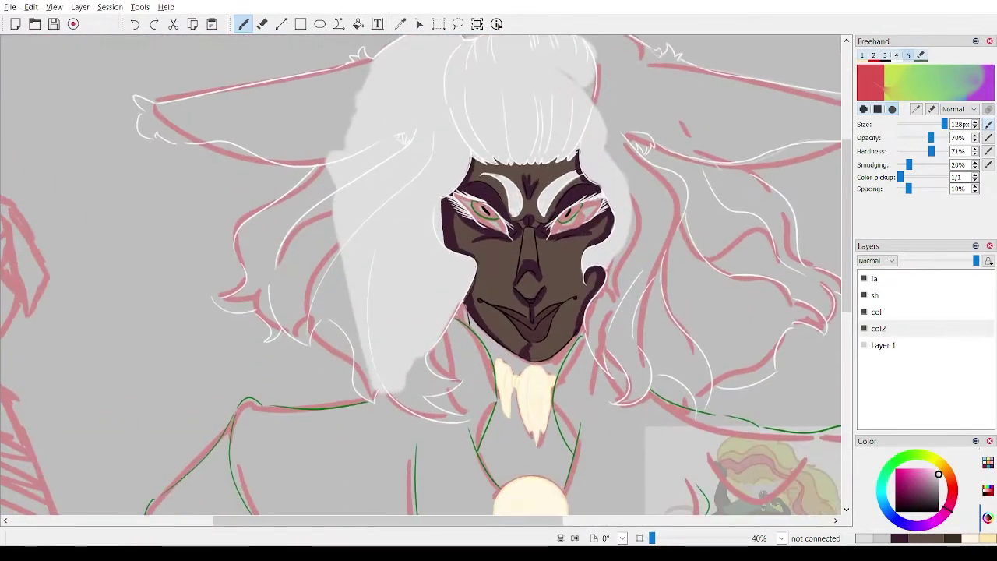
{"action": "mouse_move", "coordinate": [355, 131]}
{"action": "left_mouse_down"}
{"action": "mouse_move", "coordinate": [281, 220]}
{"action": "mouse_move", "coordinate": [348, 139]}
{"action": "mouse_move", "coordinate": [267, 145]}
{"action": "mouse_move", "coordinate": [187, 126]}
{"action": "left_mouse_up"}
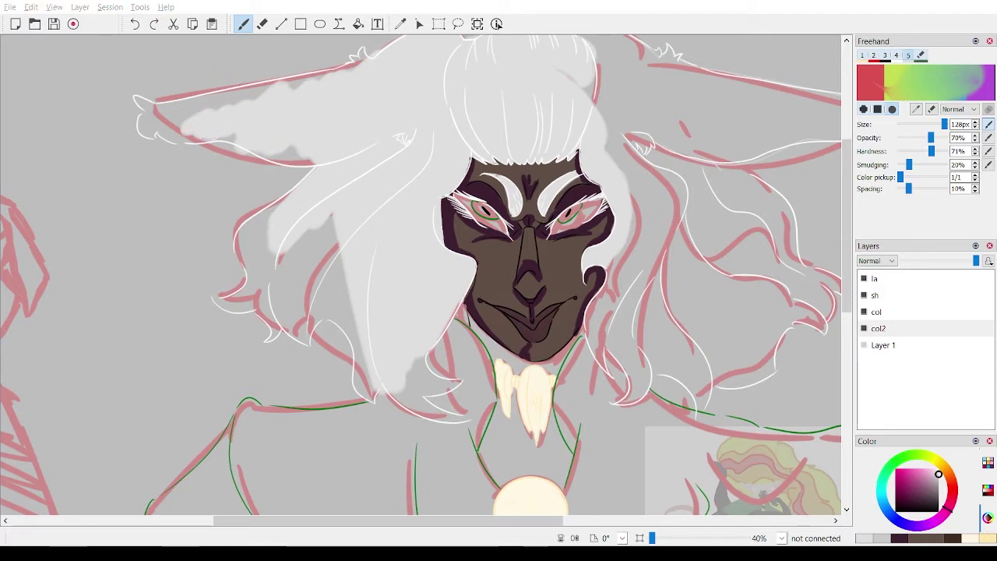
{"action": "mouse_move", "coordinate": [321, 140]}
{"action": "left_mouse_down"}
{"action": "mouse_move", "coordinate": [326, 211]}
{"action": "mouse_move", "coordinate": [298, 306]}
{"action": "mouse_move", "coordinate": [302, 335]}
{"action": "left_mouse_up"}
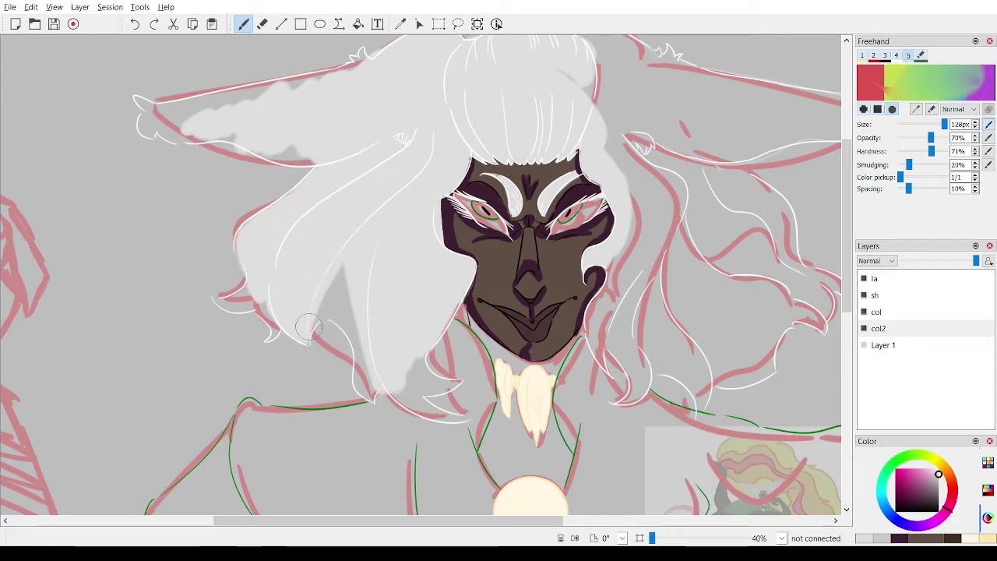
Fill the curled tips of the outer left hair with light grey and erase the paint spilling past their outlines.
{"action": "scroll", "coordinate": [322, 280], "scroll_direction": "up", "scroll_amount": 5}
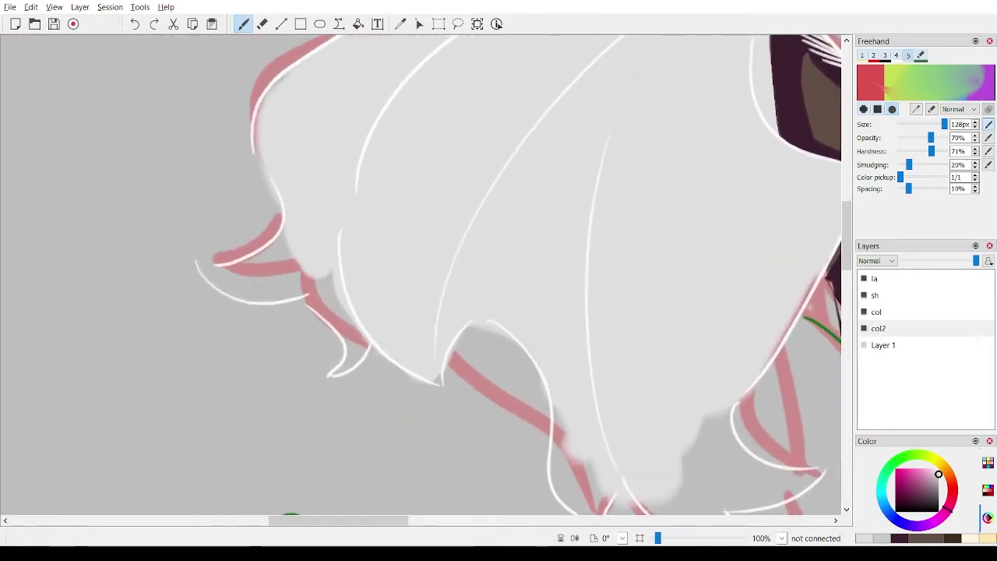
{"action": "mouse_move", "coordinate": [303, 281]}
{"action": "left_mouse_down"}
{"action": "mouse_move", "coordinate": [216, 262]}
{"action": "mouse_move", "coordinate": [327, 207]}
{"action": "left_mouse_up"}
{"action": "left_click", "coordinate": [263, 24]}
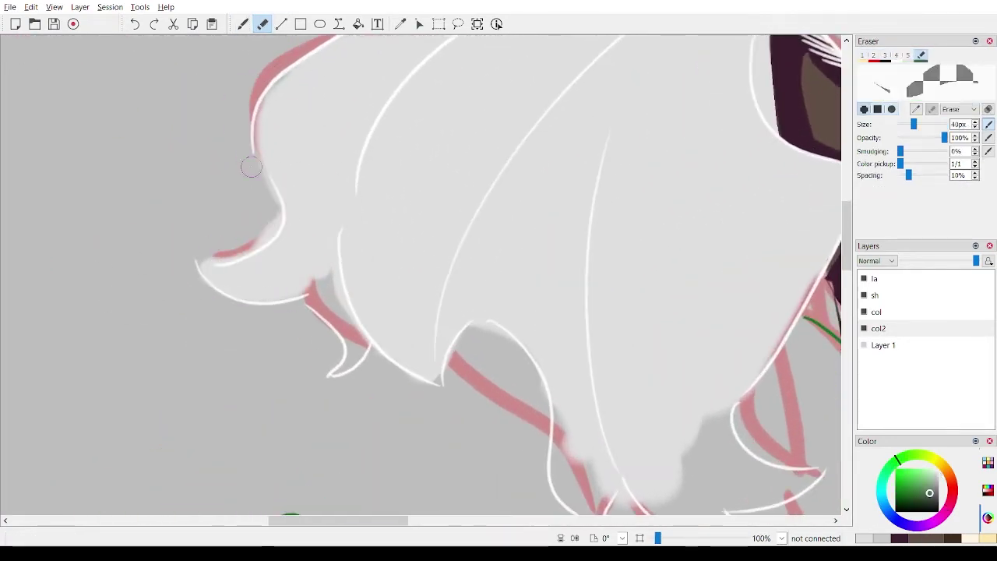
{"action": "left_click", "coordinate": [243, 23]}
{"action": "left_click_drag", "start_coordinate": [312, 284], "coordinate": [358, 327]}
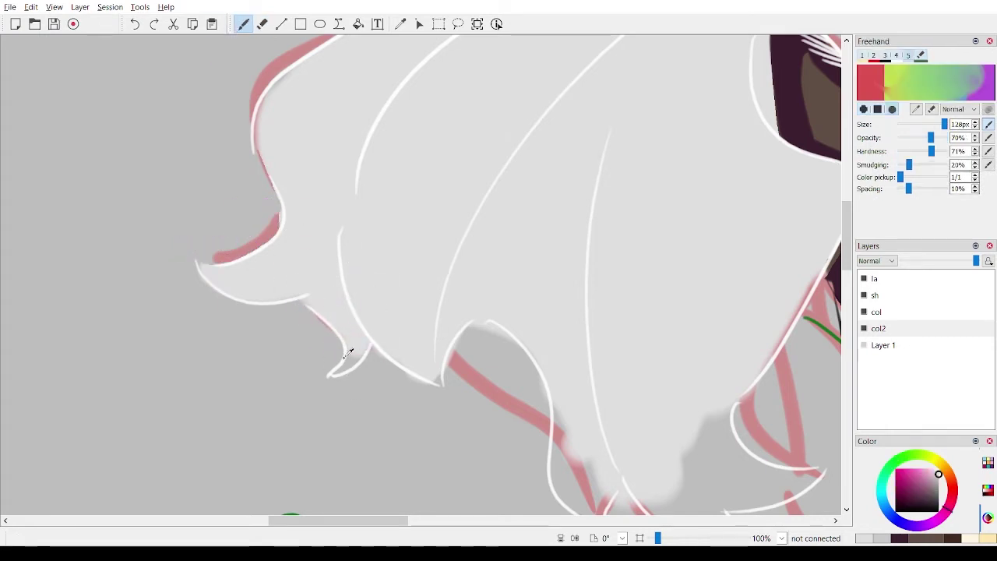
{"action": "left_click", "coordinate": [263, 23]}
{"action": "left_click_drag", "start_coordinate": [358, 375], "coordinate": [330, 385]}
Fill the lowest left hair locks beside the neck with light grey and clean their edges with the eraser.
{"action": "left_click", "coordinate": [243, 23]}
{"action": "mouse_move", "coordinate": [606, 400]}
{"action": "left_mouse_down"}
{"action": "mouse_move", "coordinate": [440, 399]}
{"action": "mouse_move", "coordinate": [314, 281]}
{"action": "mouse_move", "coordinate": [289, 377]}
{"action": "left_mouse_up"}
{"action": "mouse_move", "coordinate": [318, 333]}
{"action": "left_mouse_down"}
{"action": "mouse_move", "coordinate": [393, 316]}
{"action": "mouse_move", "coordinate": [487, 435]}
{"action": "mouse_move", "coordinate": [417, 370]}
{"action": "mouse_move", "coordinate": [449, 359]}
{"action": "mouse_move", "coordinate": [460, 273]}
{"action": "left_mouse_up"}
{"action": "key", "text": "e"}
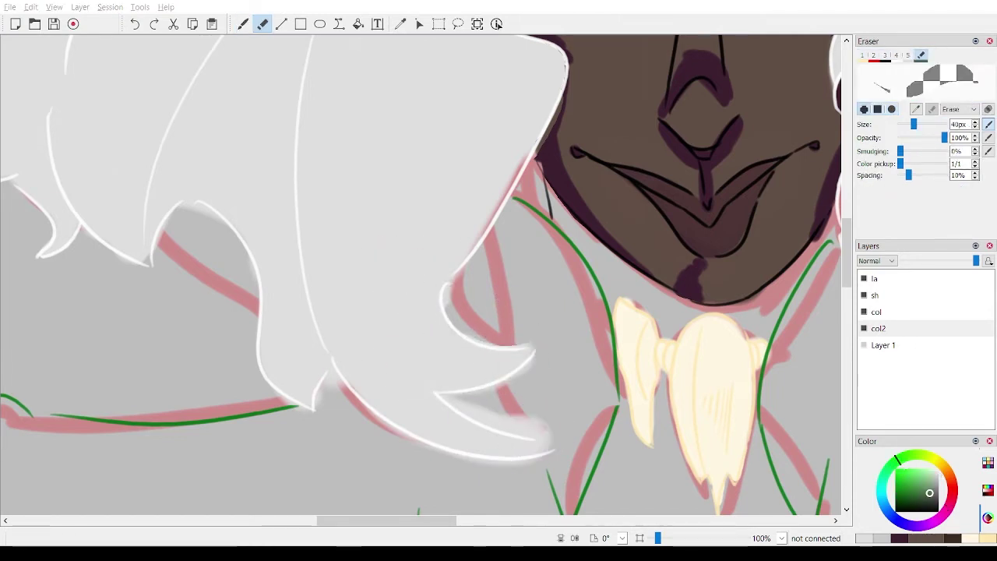
{"action": "left_click_drag", "start_coordinate": [453, 296], "coordinate": [471, 268]}
{"action": "key", "text": "b"}
{"action": "left_click_drag", "start_coordinate": [410, 200], "coordinate": [477, 169]}
Paint the right ear and the hair right of the face light grey, and fill the left ear's remaining tip and upper edge.
{"action": "scroll", "coordinate": [503, 207], "scroll_direction": "down", "scroll_amount": 4}
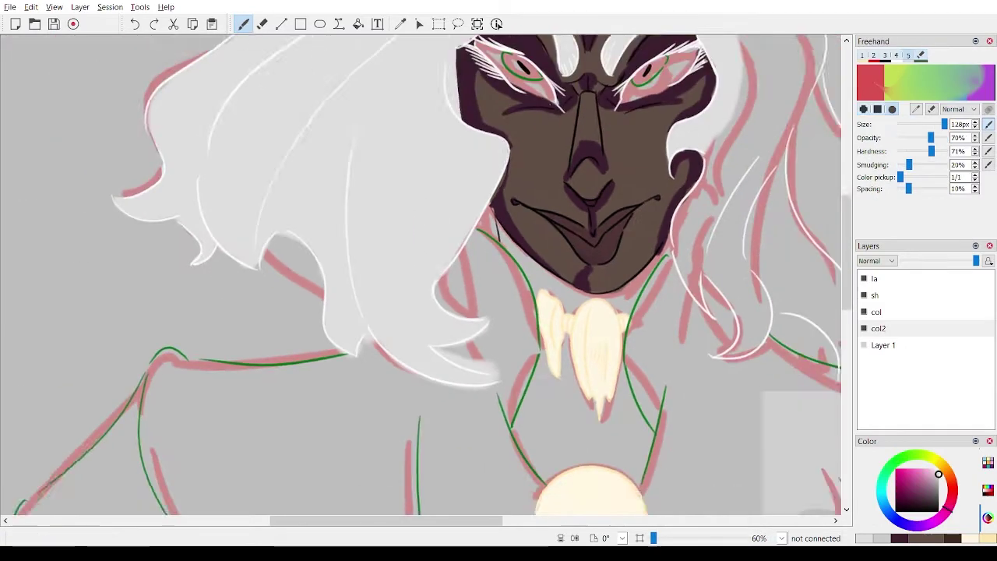
{"action": "left_click_drag", "start_coordinate": [502, 207], "coordinate": [419, 229]}
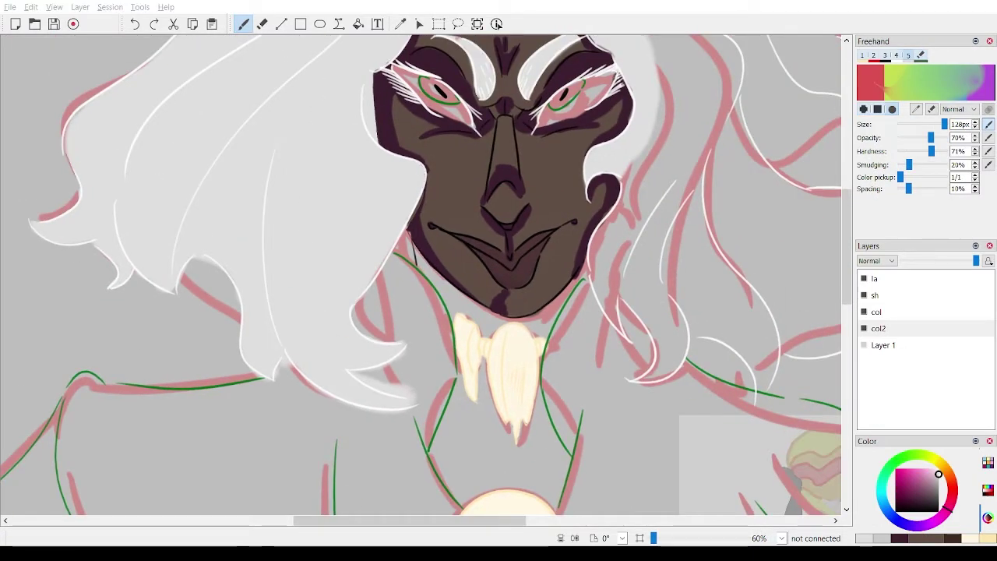
{"action": "left_click_drag", "start_coordinate": [334, 186], "coordinate": [251, 209]}
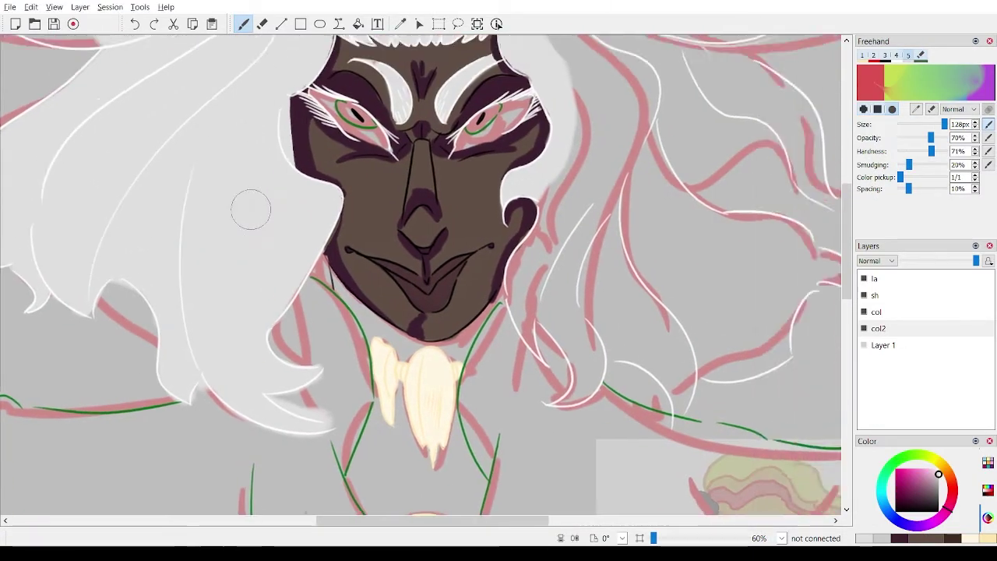
{"action": "scroll", "coordinate": [416, 468], "scroll_direction": "down", "scroll_amount": 2}
{"action": "mouse_move", "coordinate": [558, 175]}
{"action": "left_mouse_down"}
{"action": "mouse_move", "coordinate": [603, 160]}
{"action": "mouse_move", "coordinate": [653, 277]}
{"action": "left_mouse_up"}
{"action": "mouse_move", "coordinate": [517, 188]}
{"action": "left_mouse_down"}
{"action": "mouse_move", "coordinate": [559, 231]}
{"action": "mouse_move", "coordinate": [597, 163]}
{"action": "mouse_move", "coordinate": [517, 82]}
{"action": "mouse_move", "coordinate": [566, 111]}
{"action": "mouse_move", "coordinate": [470, 75]}
{"action": "mouse_move", "coordinate": [542, 88]}
{"action": "left_mouse_up"}
{"action": "mouse_move", "coordinate": [510, 279]}
{"action": "left_mouse_down"}
{"action": "mouse_move", "coordinate": [525, 391]}
{"action": "mouse_move", "coordinate": [553, 321]}
{"action": "mouse_move", "coordinate": [556, 382]}
{"action": "mouse_move", "coordinate": [594, 294]}
{"action": "mouse_move", "coordinate": [636, 351]}
{"action": "mouse_move", "coordinate": [607, 358]}
{"action": "mouse_move", "coordinate": [647, 363]}
{"action": "mouse_move", "coordinate": [683, 319]}
{"action": "mouse_move", "coordinate": [710, 316]}
{"action": "mouse_move", "coordinate": [650, 212]}
{"action": "left_mouse_up"}
{"action": "mouse_move", "coordinate": [670, 163]}
{"action": "left_mouse_down"}
{"action": "mouse_move", "coordinate": [774, 146]}
{"action": "mouse_move", "coordinate": [769, 122]}
{"action": "mouse_move", "coordinate": [606, 75]}
{"action": "mouse_move", "coordinate": [568, 79]}
{"action": "mouse_move", "coordinate": [717, 130]}
{"action": "left_mouse_up"}
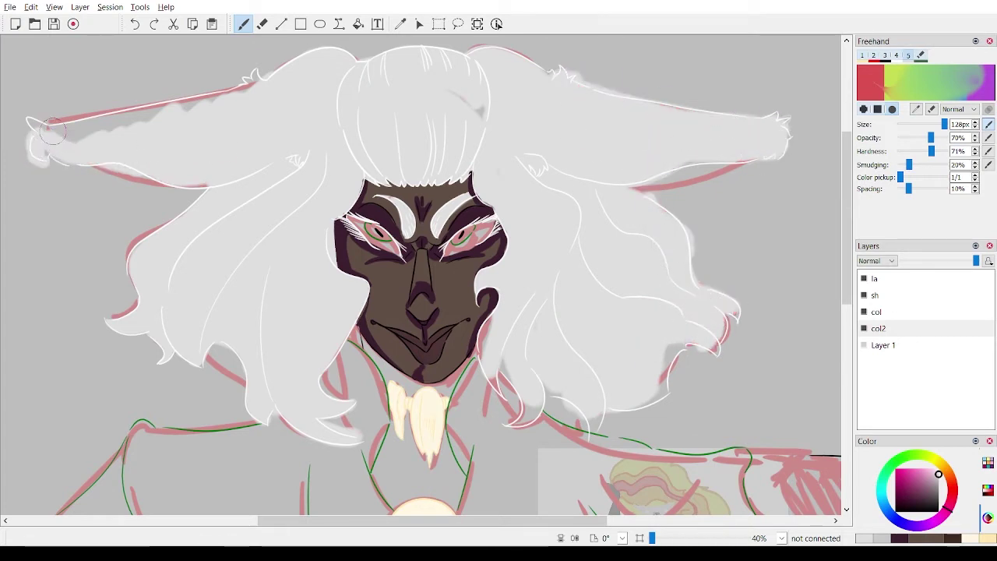
{"action": "left_click_drag", "start_coordinate": [53, 131], "coordinate": [255, 85]}
Fill the lower right hair locks near the neck with light grey and erase the paint inside the gap between them.
{"action": "mouse_move", "coordinate": [452, 510]}
{"action": "left_mouse_down"}
{"action": "mouse_move", "coordinate": [494, 322]}
{"action": "mouse_move", "coordinate": [410, 500]}
{"action": "left_mouse_up"}
{"action": "scroll", "coordinate": [411, 501], "scroll_direction": "up", "scroll_amount": 3}
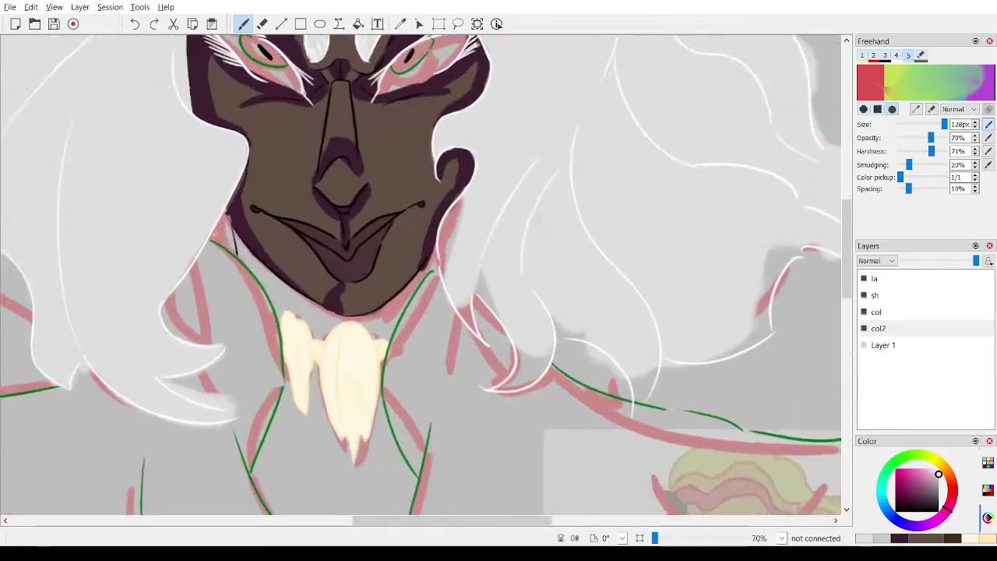
{"action": "scroll", "coordinate": [410, 501], "scroll_direction": "up", "scroll_amount": 2}
{"action": "mouse_move", "coordinate": [366, 215]}
{"action": "left_mouse_down"}
{"action": "mouse_move", "coordinate": [372, 124]}
{"action": "mouse_move", "coordinate": [380, 273]}
{"action": "mouse_move", "coordinate": [460, 343]}
{"action": "left_mouse_up"}
{"action": "left_click_drag", "start_coordinate": [588, 370], "coordinate": [593, 403]}
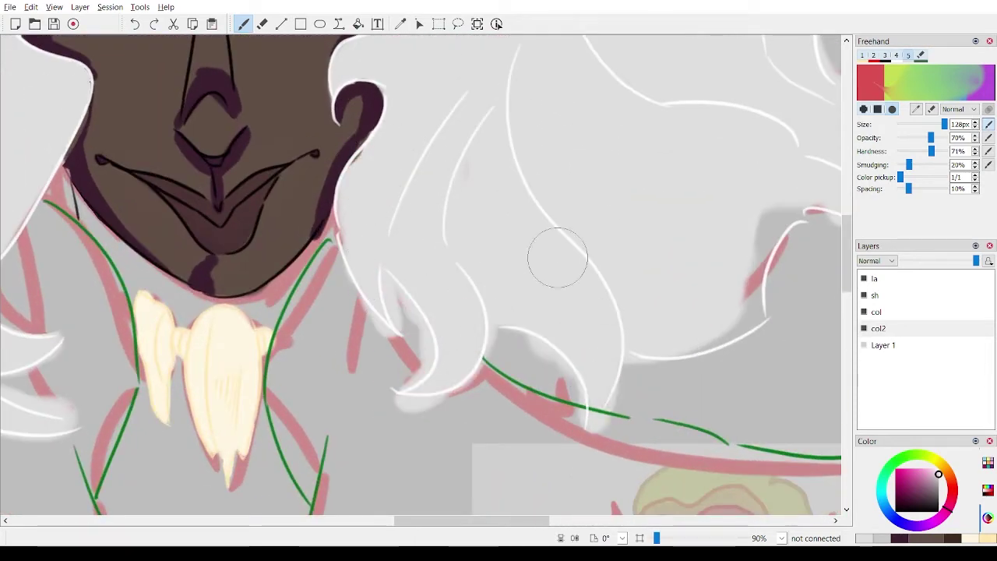
{"action": "key", "text": "e"}
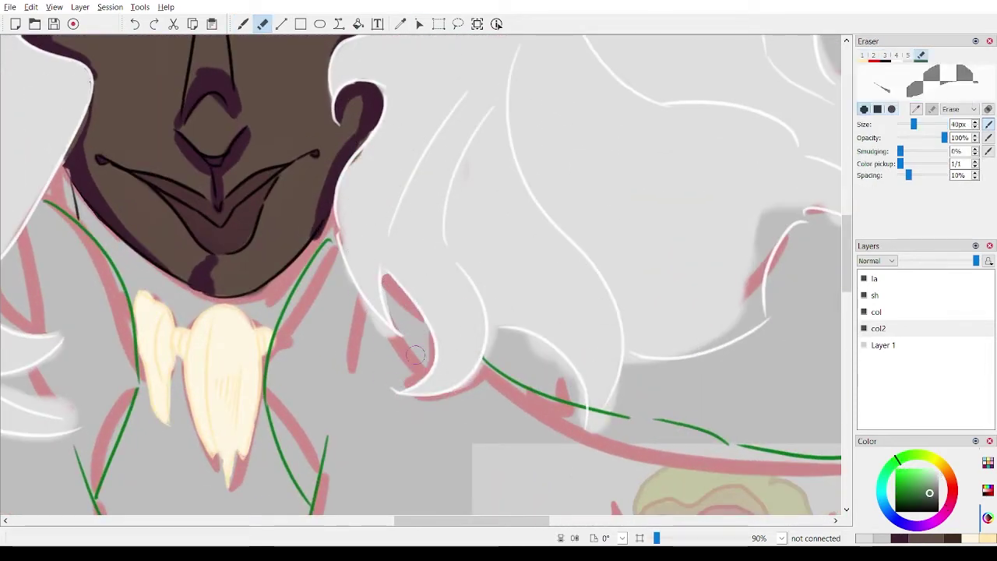
{"action": "left_click_drag", "start_coordinate": [415, 355], "coordinate": [387, 273]}
Erase shading and skin colour that spill past the right edge of the face on layers sh and col.
{"action": "left_click_drag", "start_coordinate": [348, 226], "coordinate": [389, 371]}
{"action": "key", "text": "shift+x"}
{"action": "key", "text": "shift+x"}
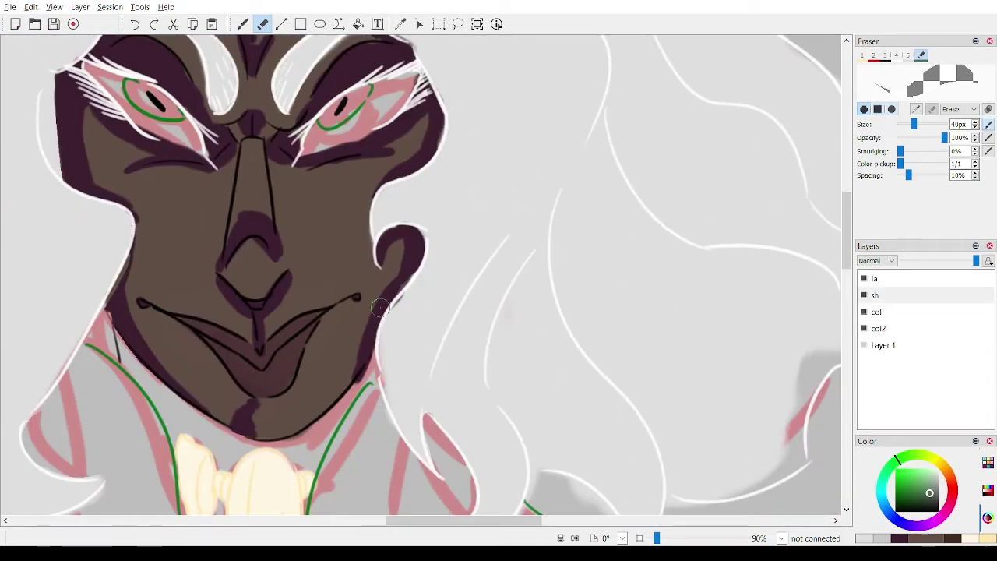
{"action": "key", "text": "shift+z"}
{"action": "left_click_drag", "start_coordinate": [423, 245], "coordinate": [425, 316]}
{"action": "scroll", "coordinate": [424, 314], "scroll_direction": "up", "scroll_amount": 3}
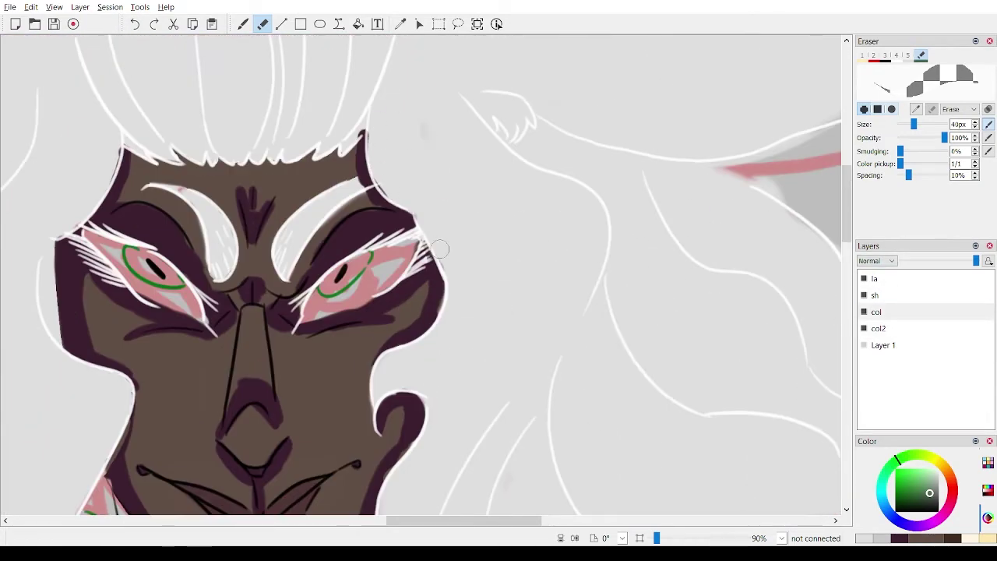
{"action": "left_click", "coordinate": [888, 295]}
{"action": "mouse_move", "coordinate": [381, 183]}
{"action": "left_mouse_down"}
{"action": "mouse_move", "coordinate": [417, 216]}
{"action": "mouse_move", "coordinate": [442, 265]}
{"action": "mouse_move", "coordinate": [463, 130]}
{"action": "left_mouse_up"}
Fill the outer tips of the right hair with light grey on layer col2 and erase the spill beyond their outline.
{"action": "scroll", "coordinate": [389, 268], "scroll_direction": "down", "scroll_amount": 5}
{"action": "left_click", "coordinate": [248, 28]}
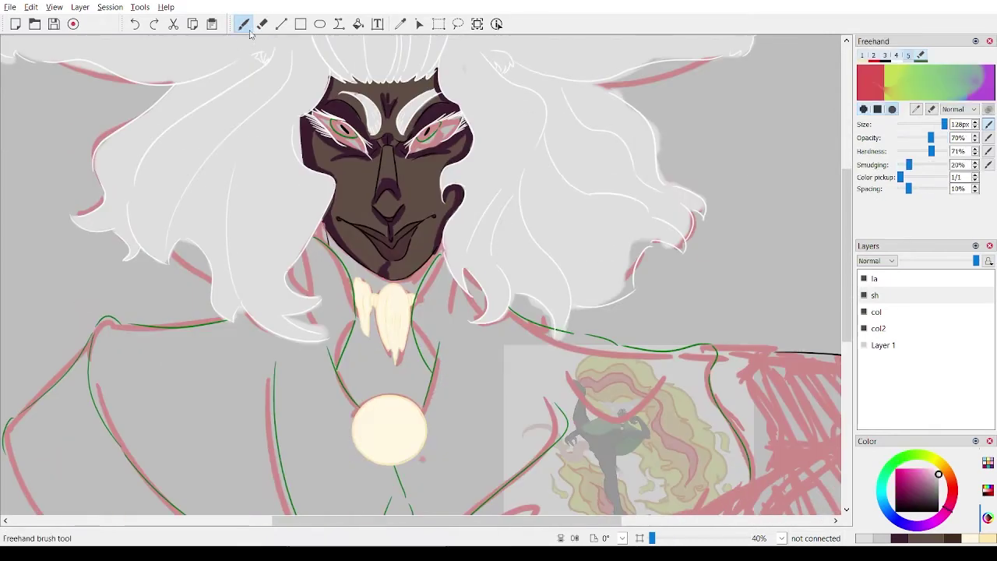
{"action": "left_click", "coordinate": [888, 329]}
{"action": "key", "text": "ctrl+plus"}
{"action": "key", "text": "ctrl+plus"}
{"action": "key", "text": "ctrl+plus"}
{"action": "key", "text": "ctrl+plus"}
{"action": "left_click_drag", "start_coordinate": [387, 520], "coordinate": [462, 520]}
{"action": "mouse_move", "coordinate": [445, 312]}
{"action": "left_mouse_down"}
{"action": "mouse_move", "coordinate": [474, 300]}
{"action": "mouse_move", "coordinate": [574, 205]}
{"action": "left_mouse_up"}
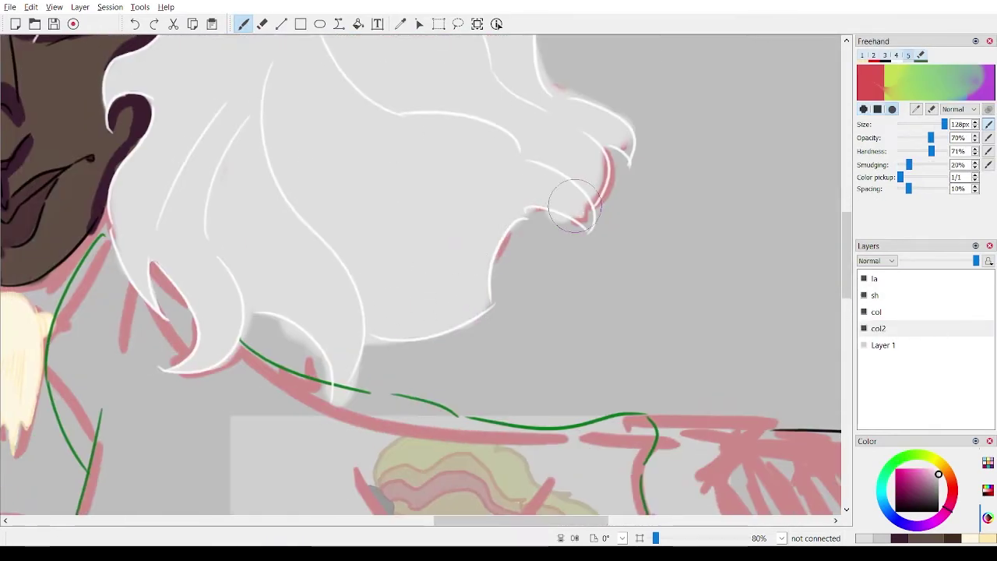
{"action": "key", "text": "e"}
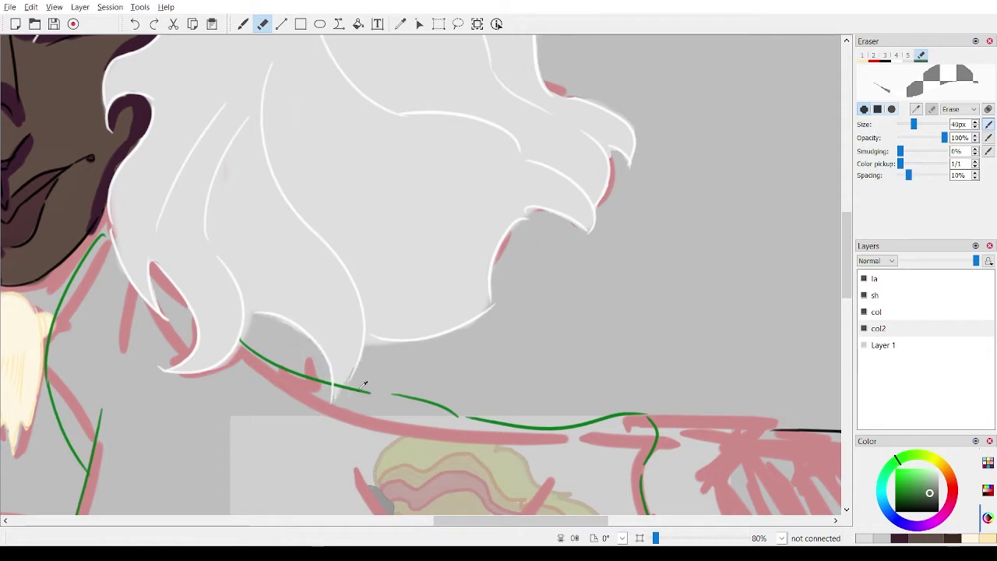
Erase the grey spill along the lower edges of the left hair locks.
{"action": "scroll", "coordinate": [362, 385], "scroll_direction": "down", "scroll_amount": 3}
{"action": "left_click_drag", "start_coordinate": [486, 520], "coordinate": [376, 520]}
{"action": "scroll", "coordinate": [344, 340], "scroll_direction": "up", "scroll_amount": 4}
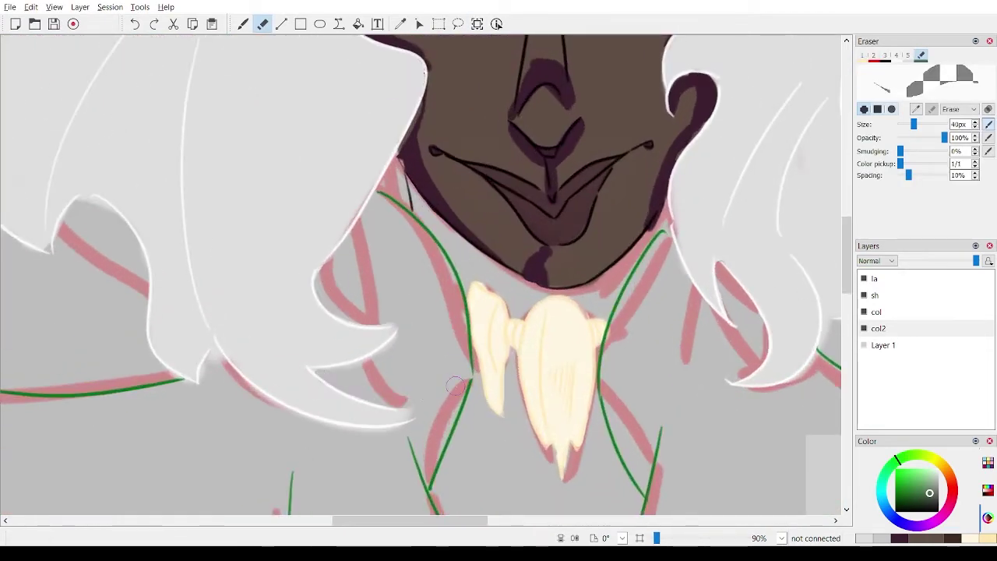
{"action": "left_click_drag", "start_coordinate": [113, 243], "coordinate": [80, 203]}
Erase the grey spill along the upper and lower outlines of the left ear.
{"action": "mouse_move", "coordinate": [77, 196]}
{"action": "left_mouse_down"}
{"action": "mouse_move", "coordinate": [366, 221]}
{"action": "mouse_move", "coordinate": [514, 483]}
{"action": "left_mouse_up"}
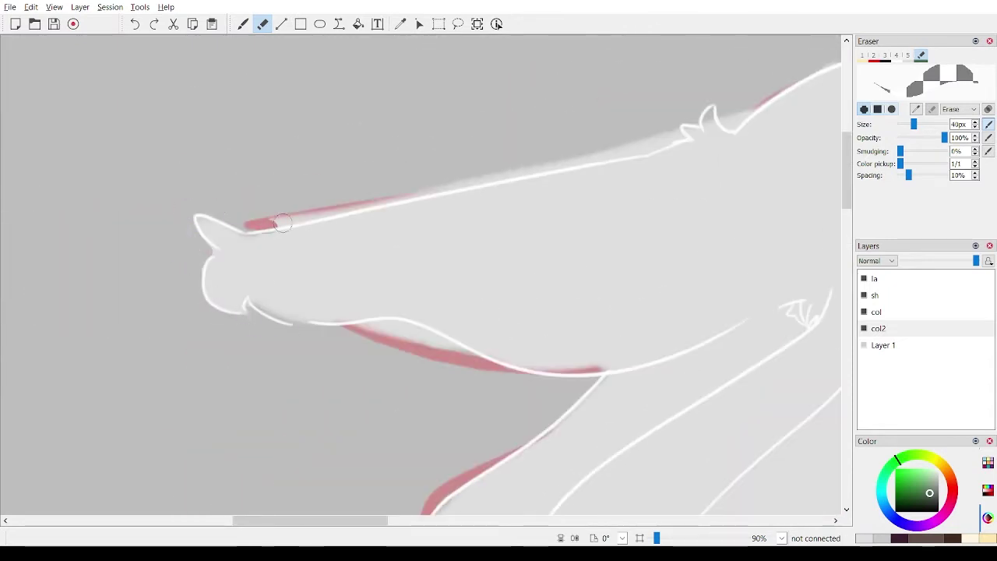
{"action": "mouse_move", "coordinate": [282, 223]}
{"action": "left_mouse_down"}
{"action": "mouse_move", "coordinate": [341, 188]}
{"action": "mouse_move", "coordinate": [425, 189]}
{"action": "mouse_move", "coordinate": [526, 160]}
{"action": "left_mouse_up"}
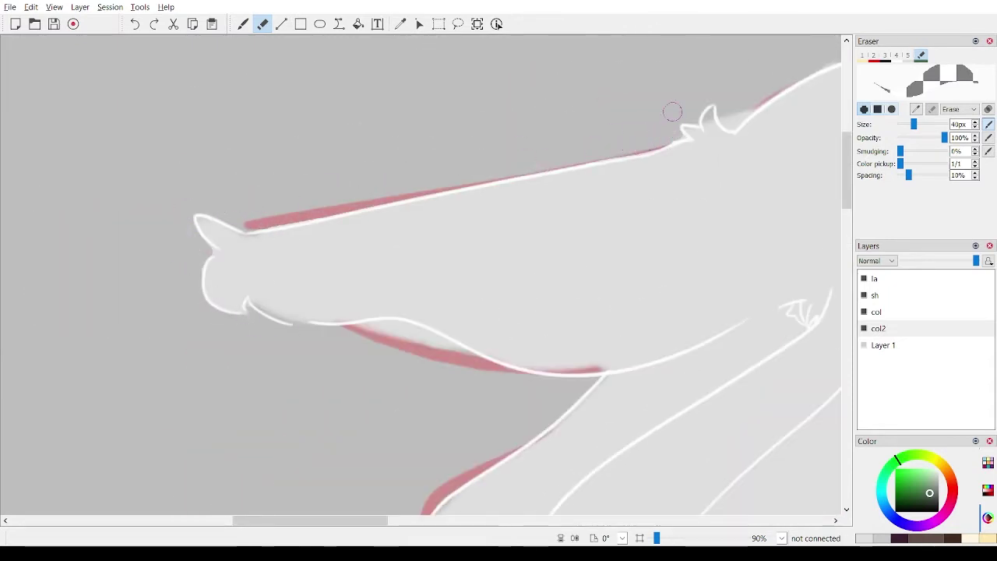
{"action": "key", "text": "b"}
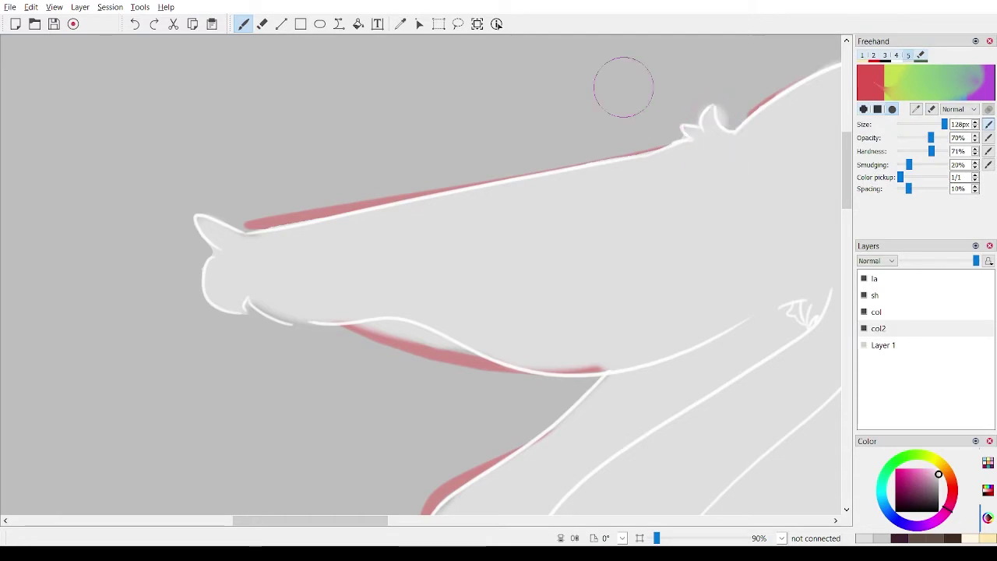
{"action": "key", "text": "e"}
{"action": "key", "text": "Right"}
{"action": "mouse_move", "coordinate": [313, 333]}
{"action": "left_mouse_down"}
{"action": "mouse_move", "coordinate": [414, 366]}
{"action": "mouse_move", "coordinate": [381, 338]}
{"action": "left_mouse_up"}
Add a new layer directly above Layer 1 and name it col3.
{"action": "key", "text": "ctrl+minus"}
{"action": "key", "text": "ctrl+minus"}
{"action": "key", "text": "ctrl+minus"}
{"action": "key", "text": "ctrl+minus"}
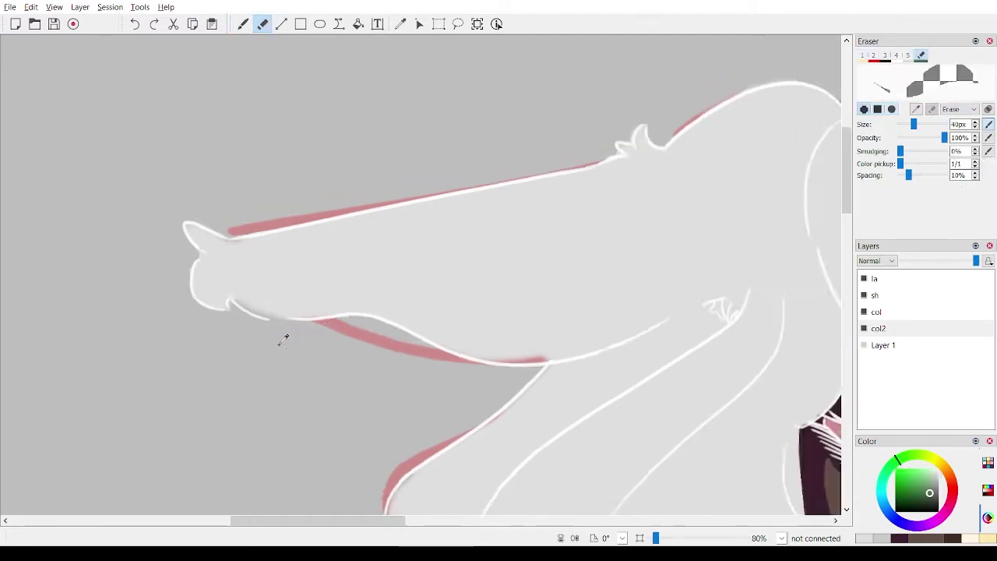
{"action": "key", "text": "Right"}
{"action": "key", "text": "Right"}
{"action": "key", "text": "Right"}
{"action": "key", "text": "Right"}
{"action": "key", "text": "Right"}
{"action": "key", "text": "Right"}
{"action": "key", "text": "Right"}
{"action": "key", "text": "Right"}
{"action": "key", "text": "Down"}
{"action": "key", "text": "Down"}
{"action": "key", "text": "Down"}
{"action": "key", "text": "Down"}
{"action": "key", "text": "Down"}
{"action": "key", "text": "Down"}
{"action": "key", "text": "Down"}
{"action": "key", "text": "Down"}
{"action": "key", "text": "Down"}
{"action": "key", "text": "Down"}
{"action": "key", "text": "Down"}
{"action": "key", "text": "Down"}
{"action": "key", "text": "Up"}
{"action": "key", "text": "Up"}
{"action": "key", "text": "Up"}
{"action": "key", "text": "Left"}
{"action": "scroll", "coordinate": [421, 274], "scroll_direction": "up", "scroll_amount": 1}
{"action": "mouse_move", "coordinate": [499, 233]}
{"action": "left_mouse_down"}
{"action": "mouse_move", "coordinate": [287, 394]}
{"action": "mouse_move", "coordinate": [499, 249]}
{"action": "left_mouse_up"}
{"action": "scroll", "coordinate": [287, 394], "scroll_direction": "up", "scroll_amount": 2}
{"action": "left_click", "coordinate": [243, 24]}
{"action": "left_click", "coordinate": [889, 348]}
{"action": "right_click", "coordinate": [889, 354]}
{"action": "left_click", "coordinate": [896, 362]}
{"action": "key", "text": "c"}
{"action": "double_click", "coordinate": [888, 346]}
{"action": "type", "text": "col3"}
{"action": "key", "text": "Return"}
Paint the neck from the chin down to the round pendant dark grey on layer col3.
{"action": "key", "text": "c"}
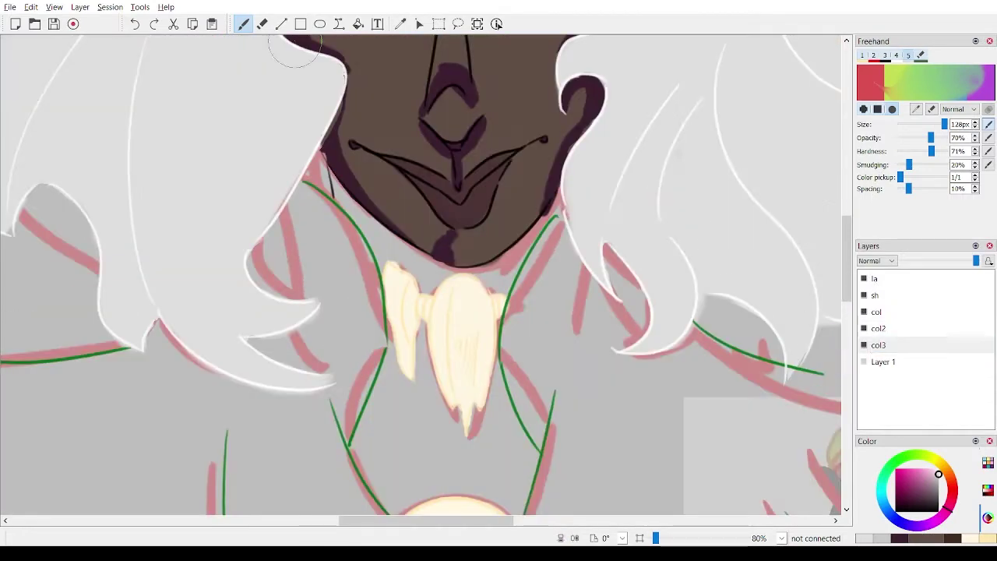
{"action": "mouse_move", "coordinate": [361, 175]}
{"action": "left_mouse_down"}
{"action": "mouse_move", "coordinate": [467, 322]}
{"action": "mouse_move", "coordinate": [549, 191]}
{"action": "left_mouse_up"}
{"action": "key", "text": "ctrl+z"}
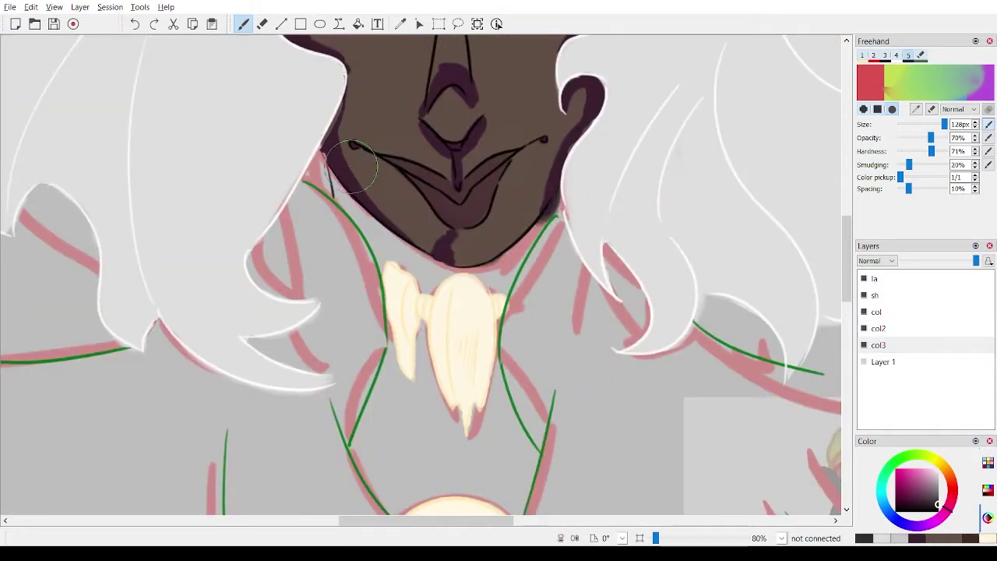
{"action": "mouse_move", "coordinate": [355, 187]}
{"action": "left_mouse_down"}
{"action": "mouse_move", "coordinate": [437, 338]}
{"action": "mouse_move", "coordinate": [525, 213]}
{"action": "left_mouse_up"}
{"action": "left_click_drag", "start_coordinate": [430, 325], "coordinate": [391, 419]}
{"action": "scroll", "coordinate": [392, 405], "scroll_direction": "down", "scroll_amount": 2}
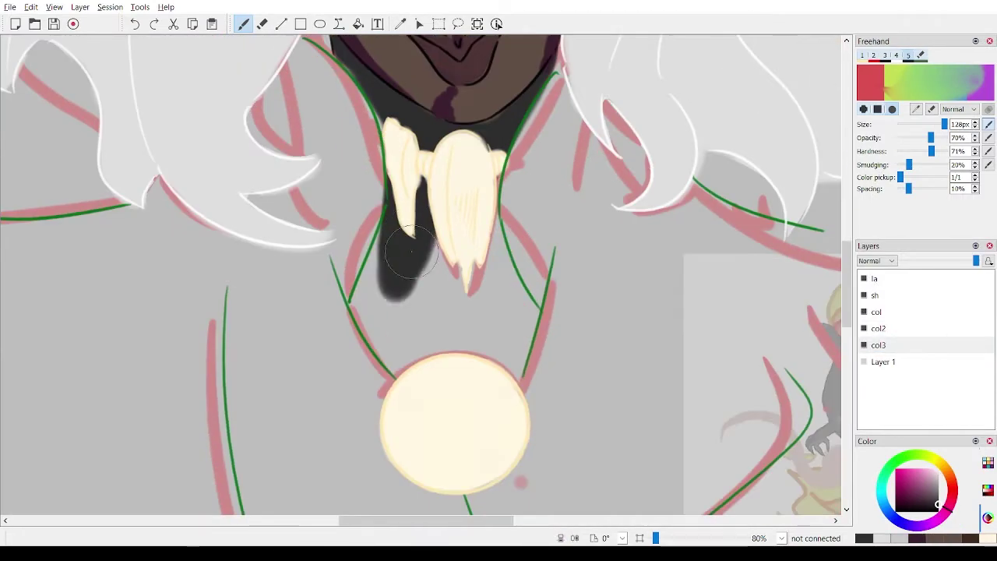
{"action": "mouse_move", "coordinate": [412, 250]}
{"action": "left_mouse_down"}
{"action": "mouse_move", "coordinate": [401, 349]}
{"action": "mouse_move", "coordinate": [467, 328]}
{"action": "mouse_move", "coordinate": [507, 282]}
{"action": "mouse_move", "coordinate": [493, 284]}
{"action": "mouse_move", "coordinate": [444, 315]}
{"action": "mouse_move", "coordinate": [520, 305]}
{"action": "left_mouse_up"}
Merge the hair layer col2 with the neck layer col3 and name the merged layer col2.
{"action": "scroll", "coordinate": [421, 237], "scroll_direction": "down", "scroll_amount": 5}
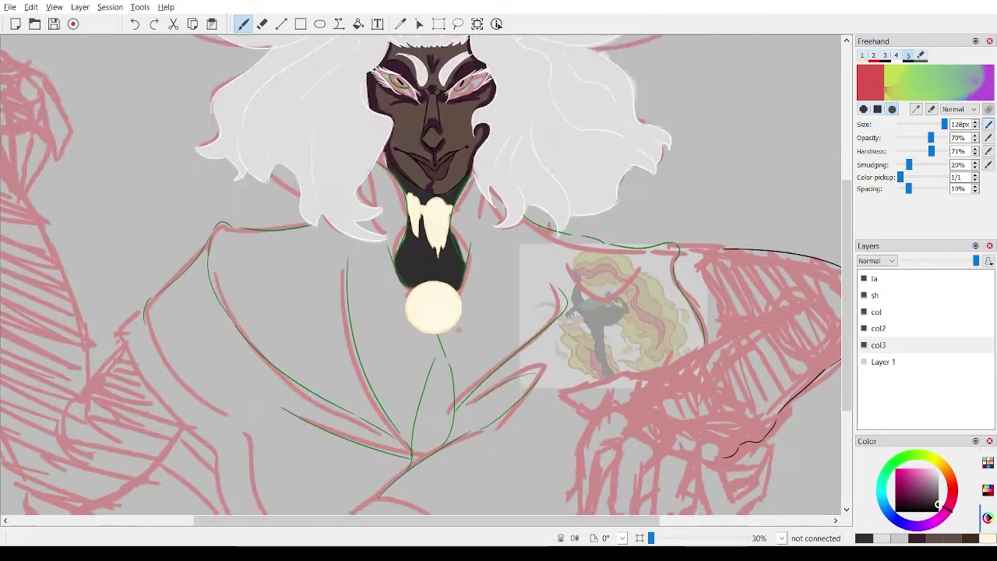
{"action": "scroll", "coordinate": [358, 356], "scroll_direction": "up", "scroll_amount": 2}
{"action": "left_click_drag", "start_coordinate": [420, 274], "coordinate": [463, 376]}
{"action": "scroll", "coordinate": [421, 274], "scroll_direction": "up", "scroll_amount": 3}
{"action": "left_click_drag", "start_coordinate": [352, 66], "coordinate": [351, 257]}
{"action": "scroll", "coordinate": [382, 331], "scroll_direction": "down", "scroll_amount": 1}
{"action": "scroll", "coordinate": [467, 334], "scroll_direction": "up", "scroll_amount": 2}
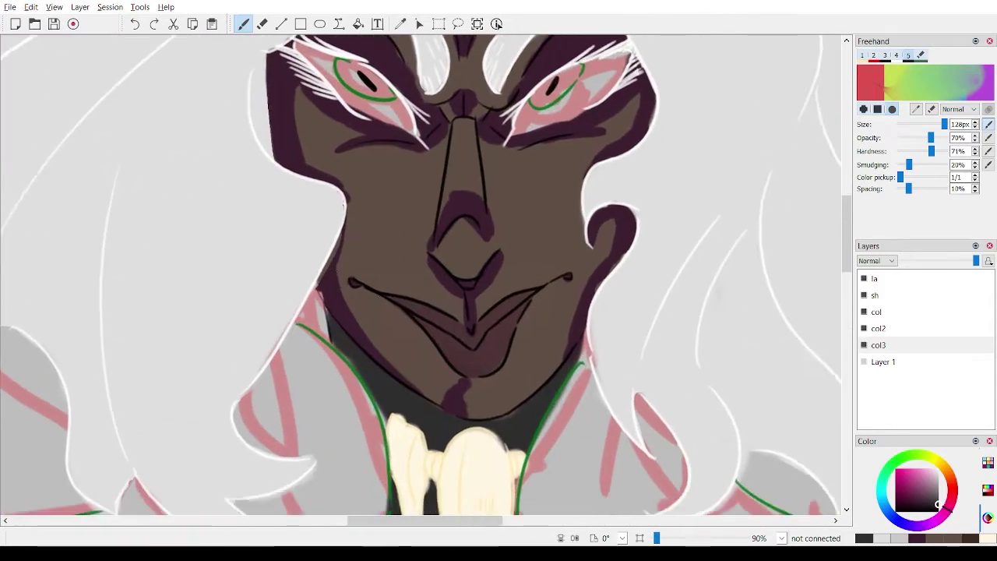
{"action": "left_click_drag", "start_coordinate": [467, 335], "coordinate": [512, 193]}
{"action": "left_click", "coordinate": [891, 328]}
{"action": "double_click", "coordinate": [897, 329]}
{"action": "type", "text": "col2"}
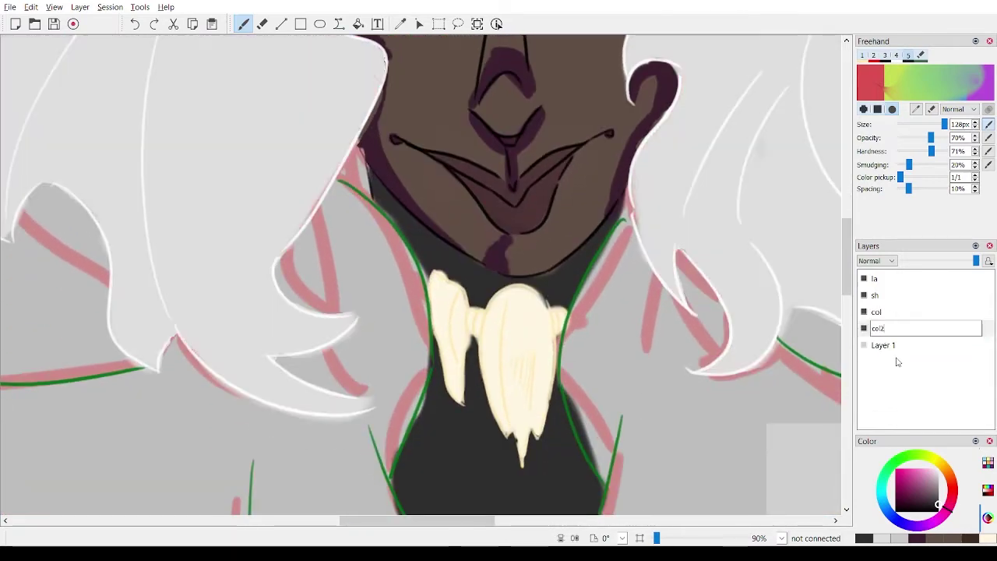
Add another layer above Layer 1 named col3 and switch the brush colour to a green hue.
{"action": "left_click", "coordinate": [896, 346]}
{"action": "key", "text": "ctrl+shift+Insert"}
{"action": "double_click", "coordinate": [896, 345]}
{"action": "type", "text": "col3"}
{"action": "key", "text": "Return"}
{"action": "left_click", "coordinate": [888, 468]}
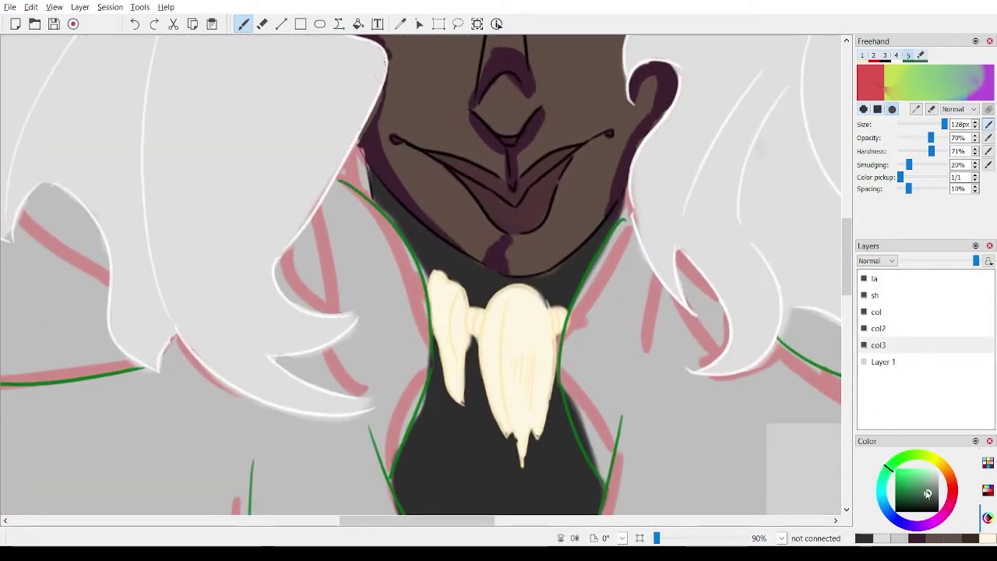
{"action": "left_click_drag", "start_coordinate": [361, 162], "coordinate": [355, 242]}
{"action": "left_click_drag", "start_coordinate": [597, 219], "coordinate": [613, 302]}
{"action": "key", "text": "ctrl+z"}
{"action": "key", "text": "ctrl+z"}
Paint the collar areas on both sides of the neck a muted dark green on layer col3.
{"action": "left_click", "coordinate": [925, 500]}
{"action": "left_click_drag", "start_coordinate": [364, 178], "coordinate": [375, 232]}
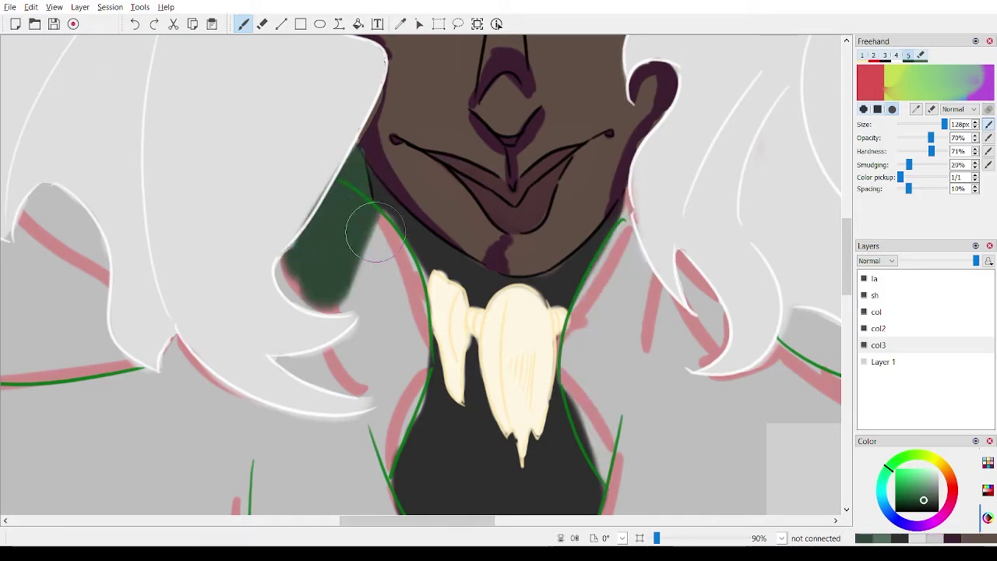
{"action": "key", "text": "ctrl+z"}
{"action": "left_click", "coordinate": [929, 497]}
{"action": "left_click_drag", "start_coordinate": [351, 166], "coordinate": [385, 458]}
{"action": "left_click_drag", "start_coordinate": [584, 335], "coordinate": [659, 167]}
{"action": "scroll", "coordinate": [610, 243], "scroll_direction": "down", "scroll_amount": 5}
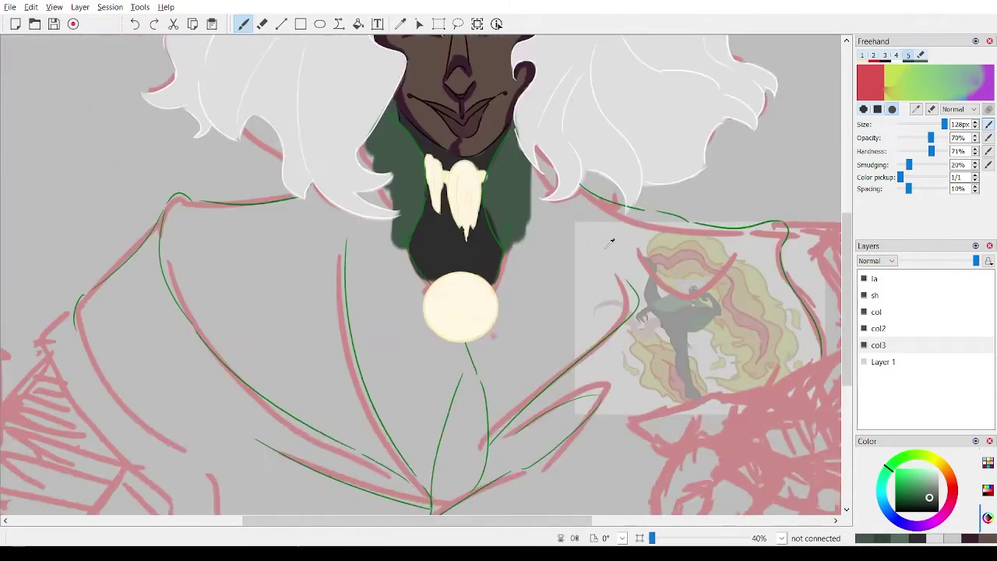
{"action": "left_click_drag", "start_coordinate": [609, 242], "coordinate": [513, 291]}
{"action": "scroll", "coordinate": [611, 242], "scroll_direction": "down", "scroll_amount": 2}
{"action": "scroll", "coordinate": [609, 243], "scroll_direction": "up", "scroll_amount": 1}
{"action": "scroll", "coordinate": [512, 291], "scroll_direction": "down", "scroll_amount": 1}
{"action": "left_click", "coordinate": [458, 24]}
{"action": "left_click", "coordinate": [883, 361]}
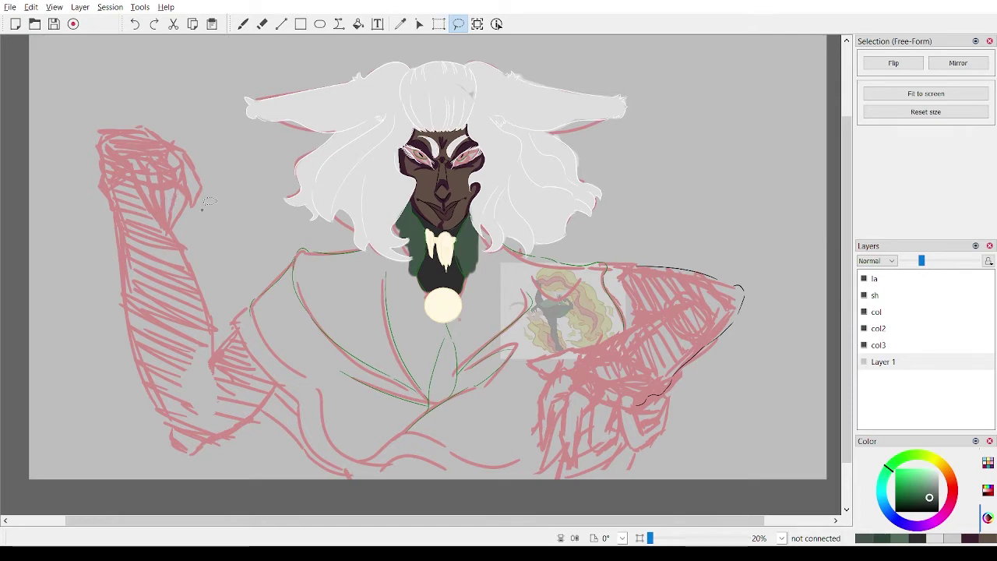
{"action": "scroll", "coordinate": [202, 208], "scroll_direction": "up", "scroll_amount": 2}
{"action": "mouse_move", "coordinate": [158, 72]}
{"action": "left_mouse_down"}
{"action": "mouse_move", "coordinate": [198, 190]}
{"action": "mouse_move", "coordinate": [201, 71]}
{"action": "left_mouse_up"}
{"action": "left_click", "coordinate": [878, 345]}
{"action": "left_click", "coordinate": [243, 24]}
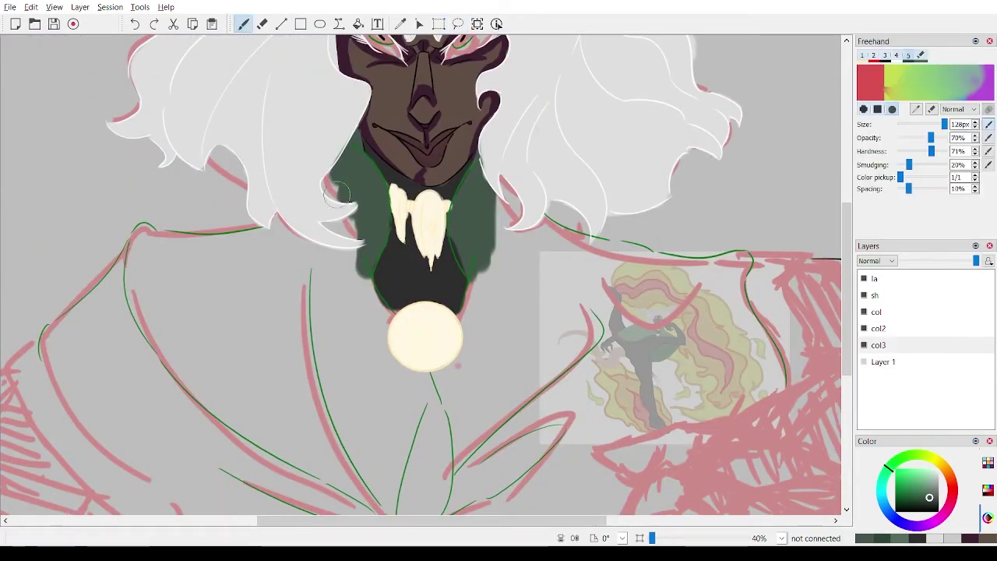
Block in the left half of the cape below the hair and beside the round pendant with dark green on layer col3.
{"action": "mouse_move", "coordinate": [337, 194]}
{"action": "left_mouse_down"}
{"action": "mouse_move", "coordinate": [400, 350]}
{"action": "mouse_move", "coordinate": [399, 471]}
{"action": "mouse_move", "coordinate": [438, 232]}
{"action": "left_mouse_up"}
{"action": "key", "text": "ctrl+z"}
{"action": "mouse_move", "coordinate": [466, 137]}
{"action": "left_mouse_down"}
{"action": "mouse_move", "coordinate": [444, 195]}
{"action": "mouse_move", "coordinate": [426, 338]}
{"action": "mouse_move", "coordinate": [490, 346]}
{"action": "left_mouse_up"}
{"action": "mouse_move", "coordinate": [416, 157]}
{"action": "left_mouse_down"}
{"action": "mouse_move", "coordinate": [393, 337]}
{"action": "mouse_move", "coordinate": [240, 205]}
{"action": "left_mouse_up"}
{"action": "scroll", "coordinate": [256, 140], "scroll_direction": "up", "scroll_amount": 2}
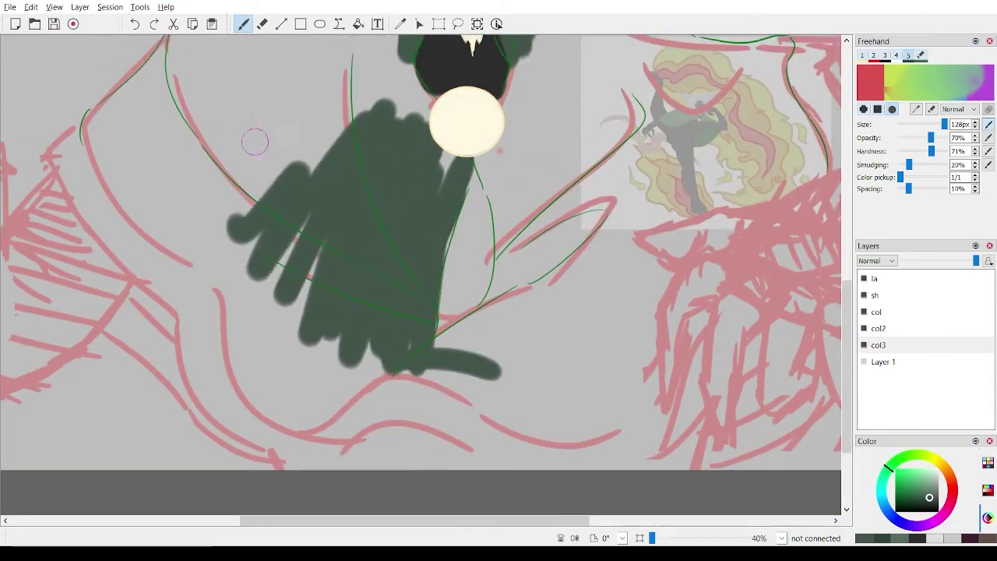
{"action": "mouse_move", "coordinate": [376, 88]}
{"action": "left_mouse_down"}
{"action": "mouse_move", "coordinate": [375, 135]}
{"action": "mouse_move", "coordinate": [448, 292]}
{"action": "mouse_move", "coordinate": [308, 156]}
{"action": "mouse_move", "coordinate": [140, 264]}
{"action": "mouse_move", "coordinate": [106, 244]}
{"action": "left_mouse_up"}
Fill the cape's left shoulder with dark green up to its outline and under the hair tips.
{"action": "scroll", "coordinate": [150, 182], "scroll_direction": "up", "scroll_amount": 5}
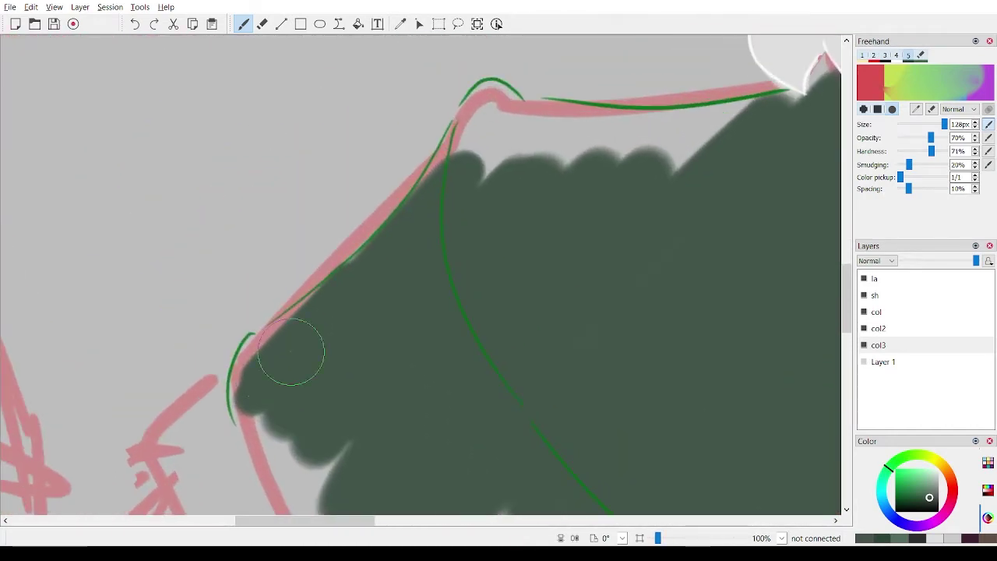
{"action": "left_click_drag", "start_coordinate": [296, 345], "coordinate": [331, 303]}
{"action": "mouse_move", "coordinate": [377, 256]}
{"action": "left_mouse_down"}
{"action": "mouse_move", "coordinate": [477, 109]}
{"action": "mouse_move", "coordinate": [541, 93]}
{"action": "mouse_move", "coordinate": [640, 183]}
{"action": "left_mouse_up"}
{"action": "left_click_drag", "start_coordinate": [635, 278], "coordinate": [345, 278]}
{"action": "left_click_drag", "start_coordinate": [523, 76], "coordinate": [556, 89]}
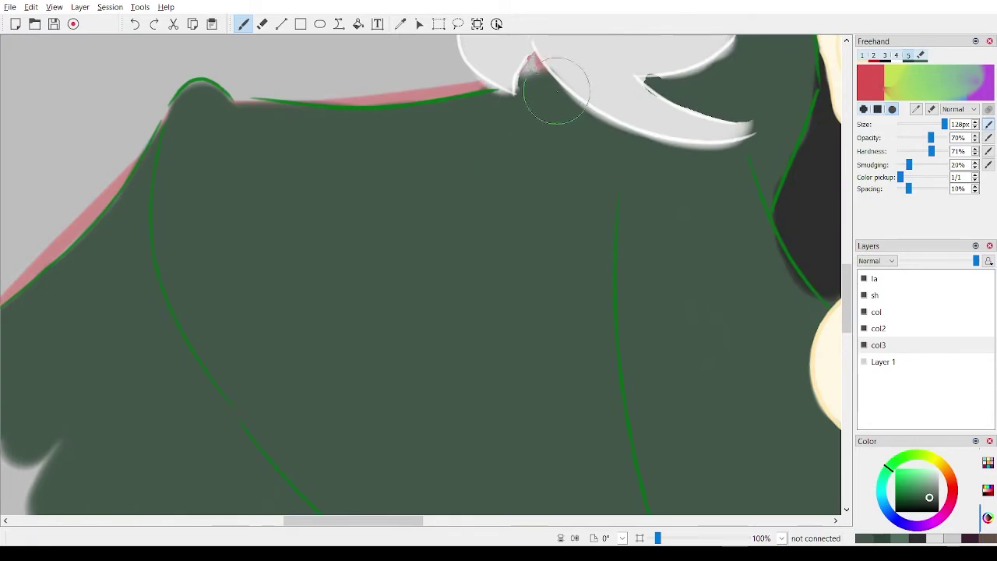
Paint both irises a light green on layer col3.
{"action": "scroll", "coordinate": [555, 88], "scroll_direction": "down", "scroll_amount": 6}
{"action": "scroll", "coordinate": [420, 275], "scroll_direction": "up", "scroll_amount": 2}
{"action": "scroll", "coordinate": [367, 154], "scroll_direction": "up", "scroll_amount": 4}
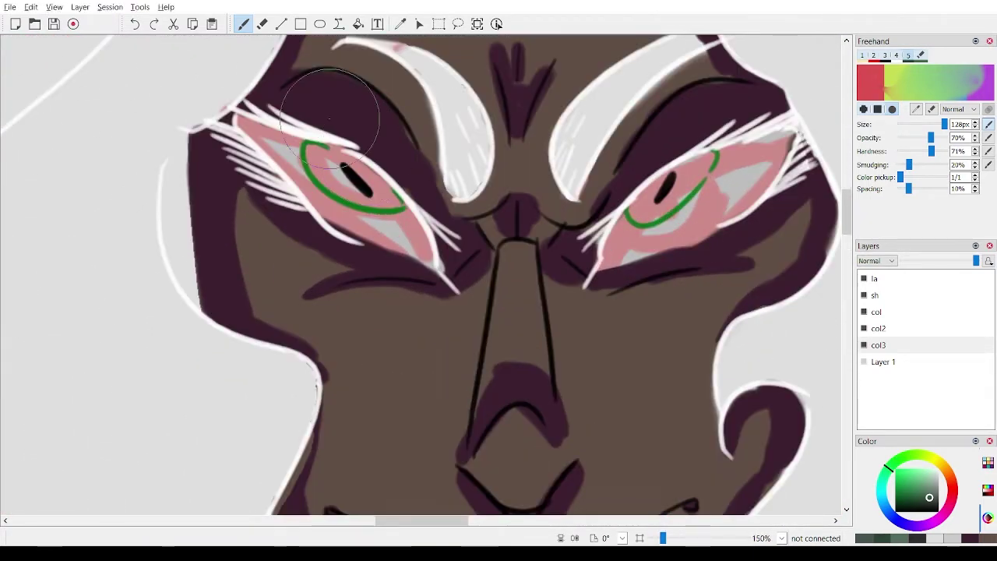
{"action": "key", "text": "ctrl+z"}
{"action": "mouse_move", "coordinate": [330, 160]}
{"action": "left_mouse_down"}
{"action": "mouse_move", "coordinate": [390, 199]}
{"action": "mouse_move", "coordinate": [348, 185]}
{"action": "mouse_move", "coordinate": [386, 195]}
{"action": "left_mouse_up"}
{"action": "left_click", "coordinate": [902, 473]}
{"action": "key", "text": "ctrl+z"}
{"action": "left_click", "coordinate": [914, 479]}
{"action": "left_click_drag", "start_coordinate": [701, 167], "coordinate": [643, 210]}
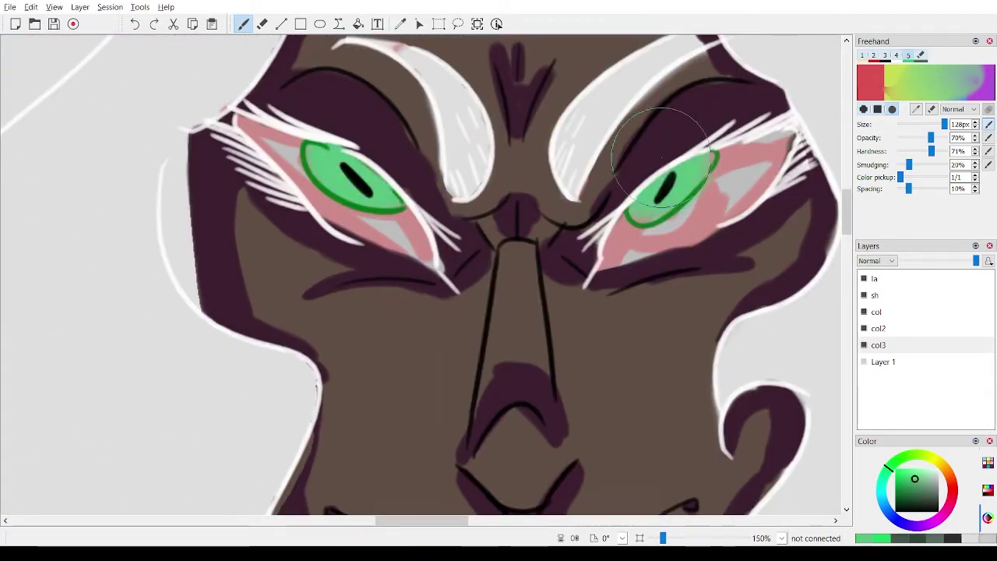
Extend the dark green fill along the lower edge of the cape's left half.
{"action": "scroll", "coordinate": [691, 71], "scroll_direction": "down", "scroll_amount": 8}
{"action": "left_click_drag", "start_coordinate": [467, 436], "coordinate": [467, 109]}
{"action": "scroll", "coordinate": [421, 275], "scroll_direction": "up", "scroll_amount": 2}
{"action": "left_click_drag", "start_coordinate": [421, 257], "coordinate": [491, 348]}
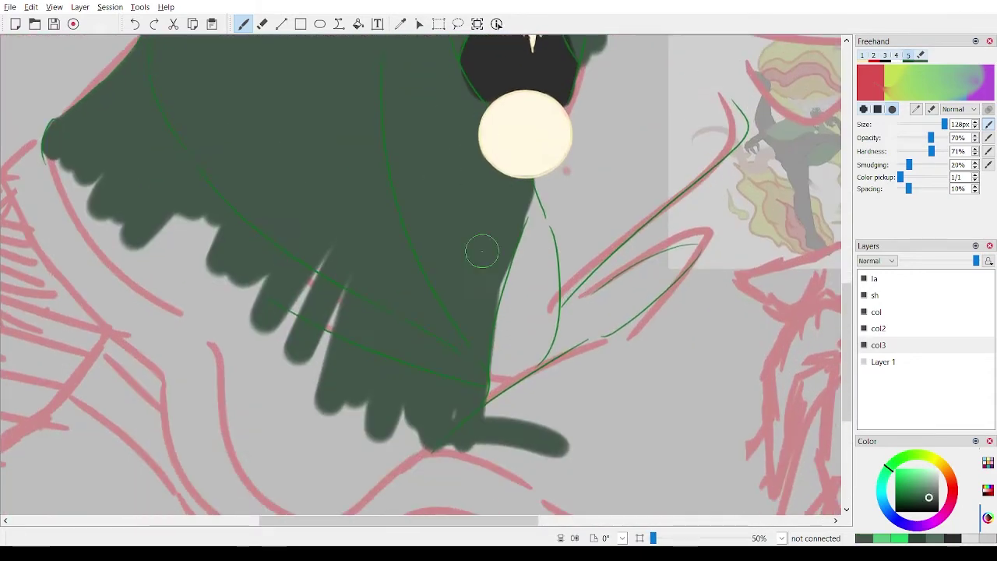
{"action": "mouse_move", "coordinate": [482, 251]}
{"action": "left_mouse_down"}
{"action": "mouse_move", "coordinate": [345, 360]}
{"action": "mouse_move", "coordinate": [173, 244]}
{"action": "mouse_move", "coordinate": [207, 285]}
{"action": "mouse_move", "coordinate": [151, 294]}
{"action": "left_mouse_up"}
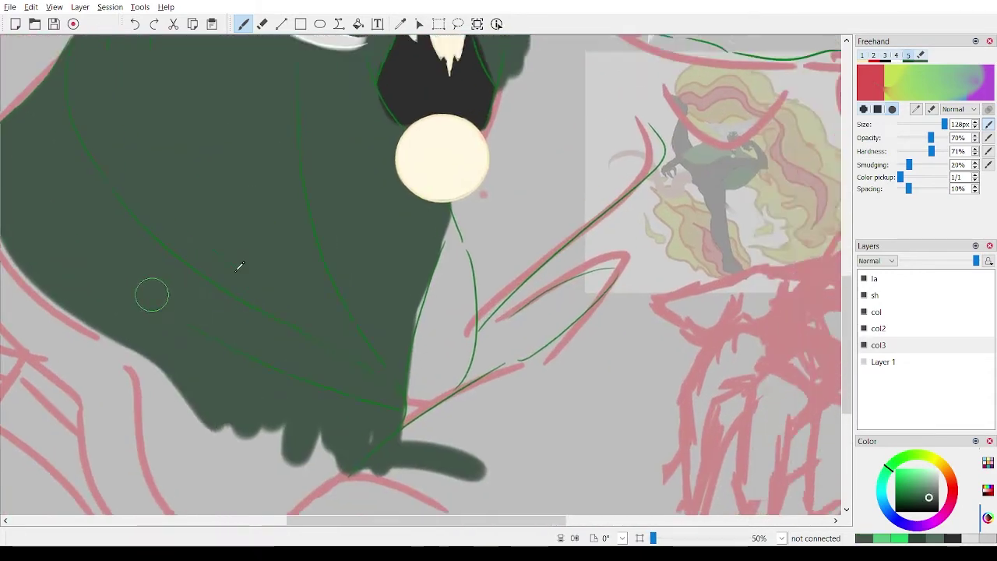
{"action": "scroll", "coordinate": [404, 232], "scroll_direction": "up", "scroll_amount": 1}
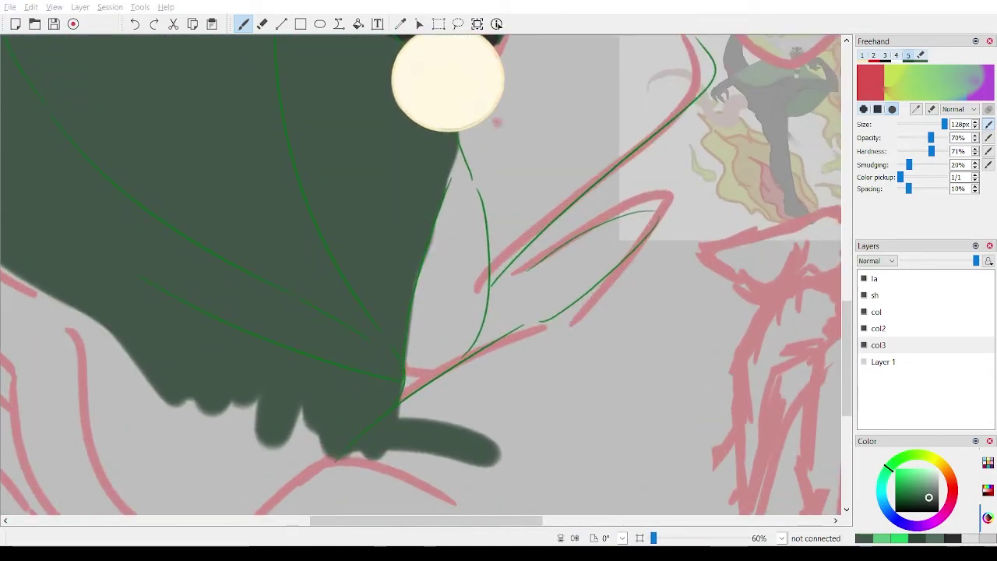
Paint the cape's right half dark green, leaving the narrow opening below the pendant unpainted.
{"action": "left_click_drag", "start_coordinate": [492, 180], "coordinate": [471, 118]}
{"action": "mouse_move", "coordinate": [491, 173]}
{"action": "left_mouse_down"}
{"action": "mouse_move", "coordinate": [498, 332]}
{"action": "mouse_move", "coordinate": [457, 384]}
{"action": "left_mouse_up"}
{"action": "key", "text": "ctrl+z"}
{"action": "mouse_move", "coordinate": [535, 336]}
{"action": "left_mouse_down"}
{"action": "mouse_move", "coordinate": [488, 362]}
{"action": "mouse_move", "coordinate": [673, 211]}
{"action": "left_mouse_up"}
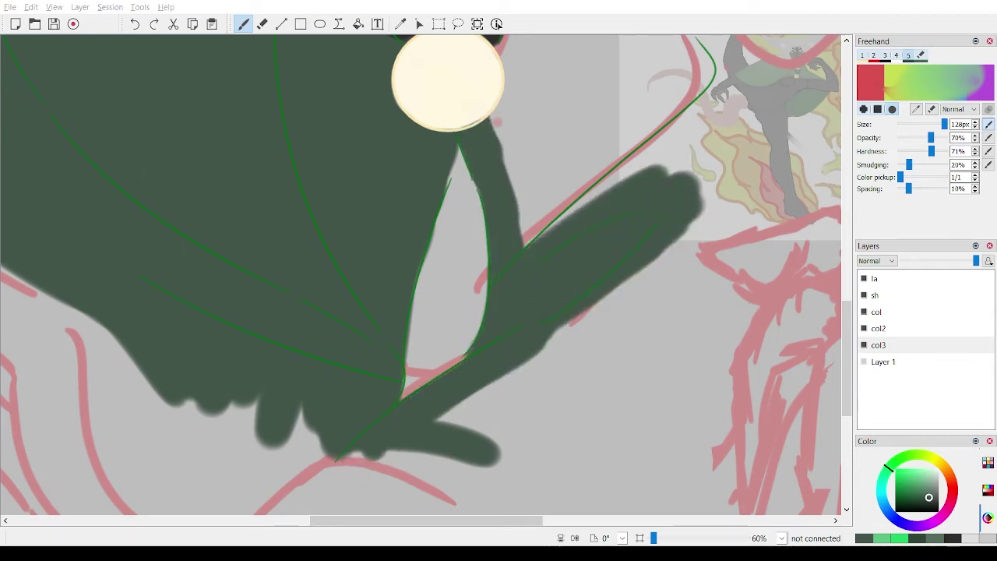
{"action": "left_click_drag", "start_coordinate": [563, 238], "coordinate": [670, 58]}
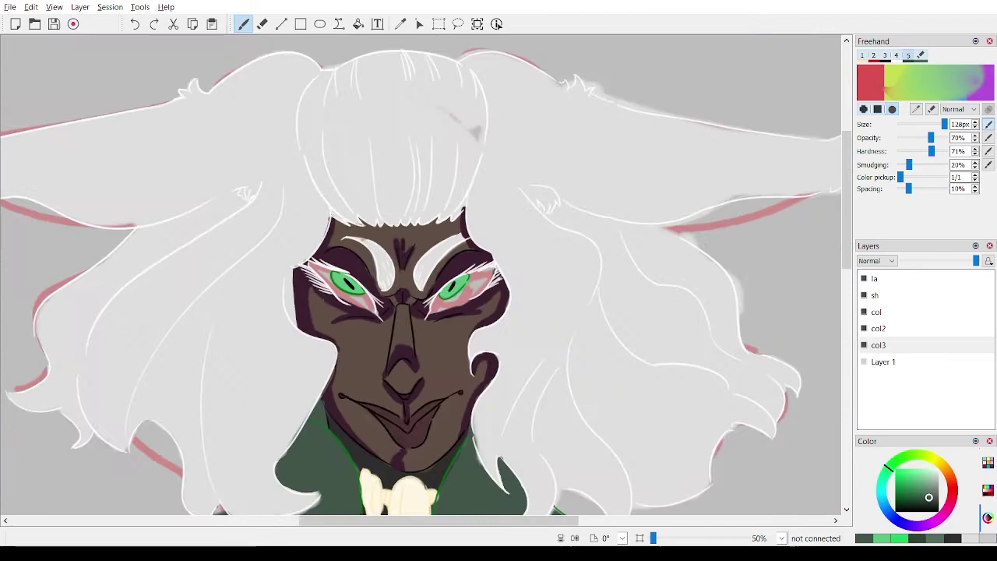
Fill the gaps in the eyebrows with the hair's light grey on layer col2.
{"action": "scroll", "coordinate": [420, 274], "scroll_direction": "up", "scroll_amount": 7}
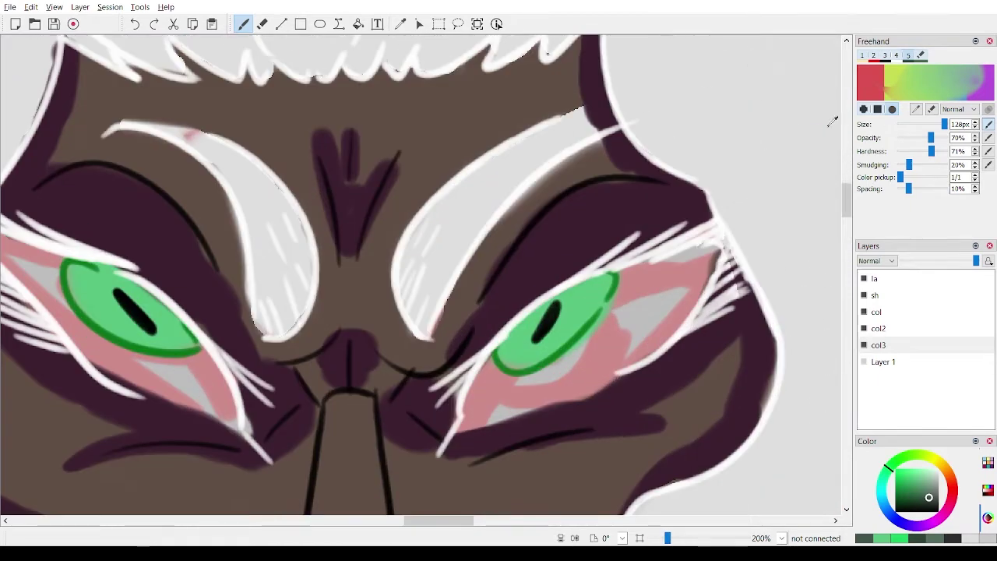
{"action": "left_click", "coordinate": [832, 120], "text": "ctrl"}
{"action": "left_click", "coordinate": [886, 328]}
{"action": "left_click_drag", "start_coordinate": [189, 133], "coordinate": [295, 256]}
{"action": "scroll", "coordinate": [296, 256], "scroll_direction": "down", "scroll_amount": 1}
Try painting the white of the right eye on layers col2 and col3.
{"action": "left_click_drag", "start_coordinate": [514, 311], "coordinate": [600, 299]}
{"action": "key", "text": "ctrl+z"}
{"action": "left_click", "coordinate": [888, 311]}
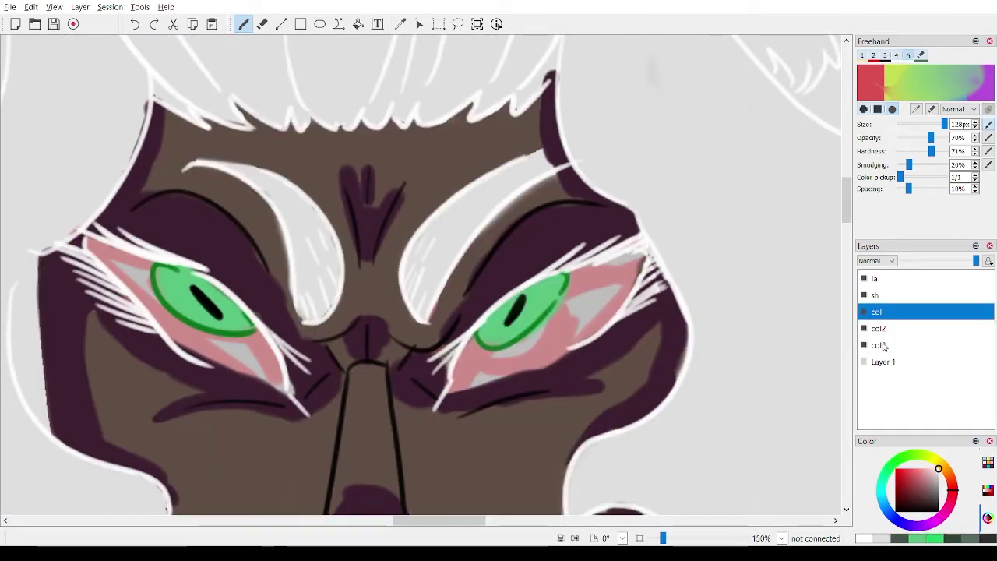
{"action": "left_click", "coordinate": [881, 346]}
{"action": "left_click_drag", "start_coordinate": [469, 361], "coordinate": [570, 313]}
{"action": "key", "text": "ctrl+z"}
Cut the green irises out of layer col3 and paste them into layer col2.
{"action": "left_click", "coordinate": [872, 346]}
{"action": "key", "text": "s"}
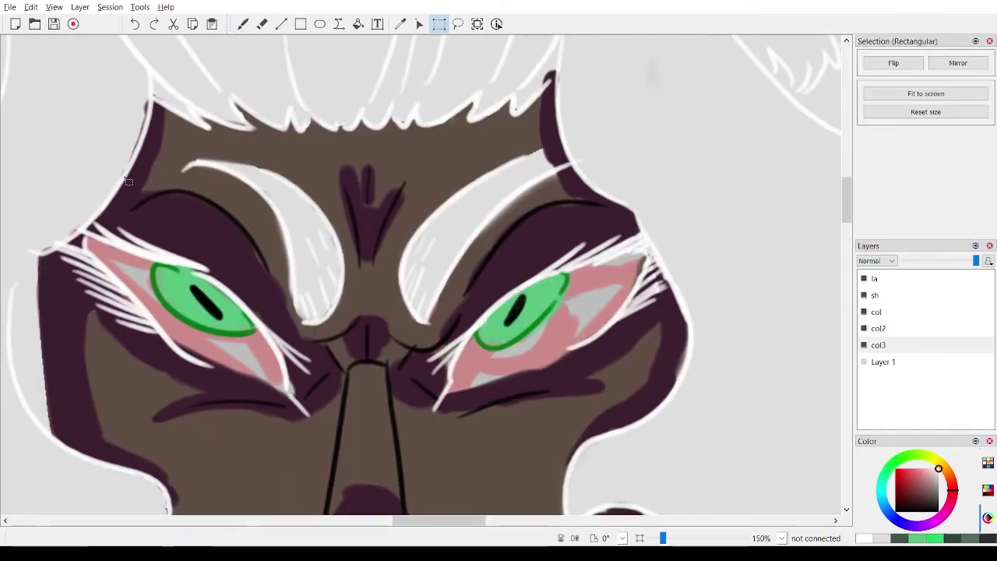
{"action": "left_click_drag", "start_coordinate": [124, 176], "coordinate": [609, 381]}
{"action": "key", "text": "ctrl+x"}
{"action": "left_click", "coordinate": [877, 328]}
{"action": "key", "text": "ctrl+v"}
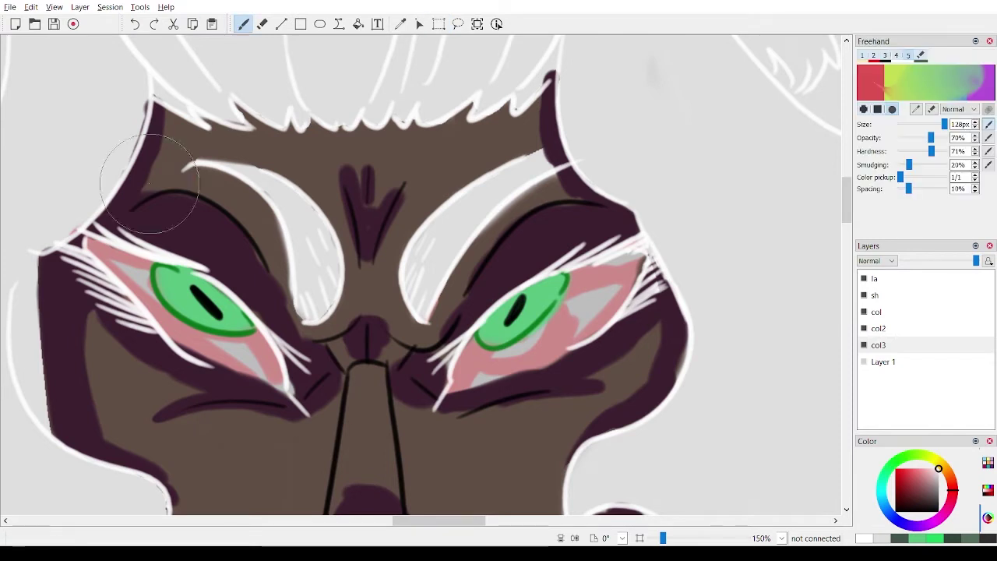
Paint the whites of both eyes white on layer col3 and erase the skin overlapping their edges on layer col.
{"action": "left_click_drag", "start_coordinate": [109, 257], "coordinate": [288, 365]}
{"action": "left_click_drag", "start_coordinate": [460, 342], "coordinate": [639, 257]}
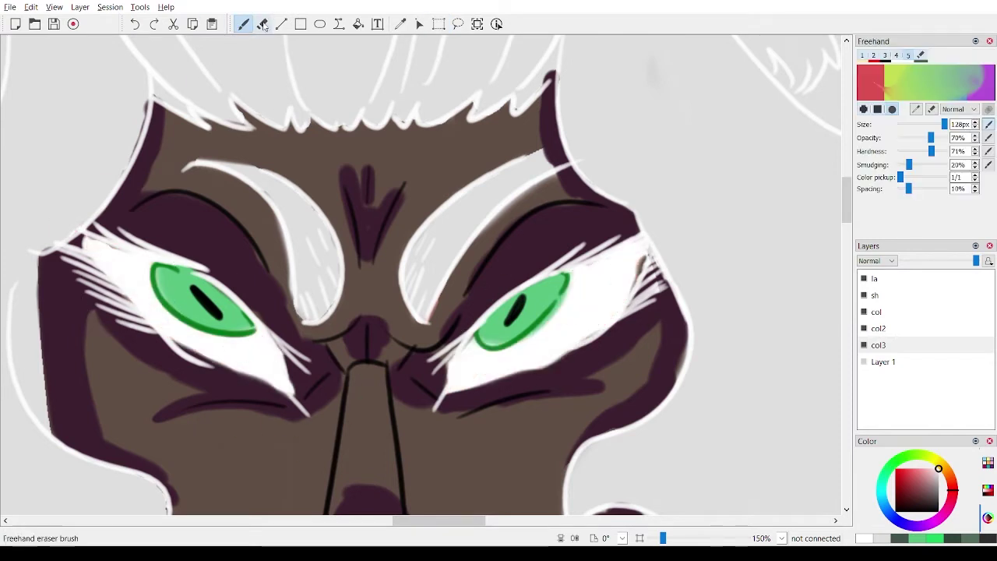
{"action": "key", "text": "e"}
{"action": "left_click", "coordinate": [876, 312]}
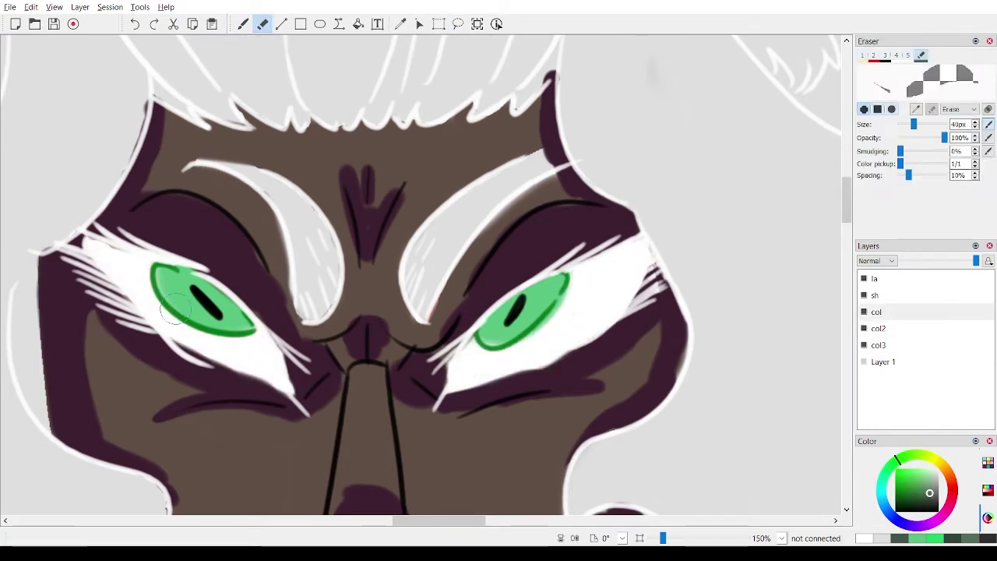
{"action": "key", "text": "shift+x"}
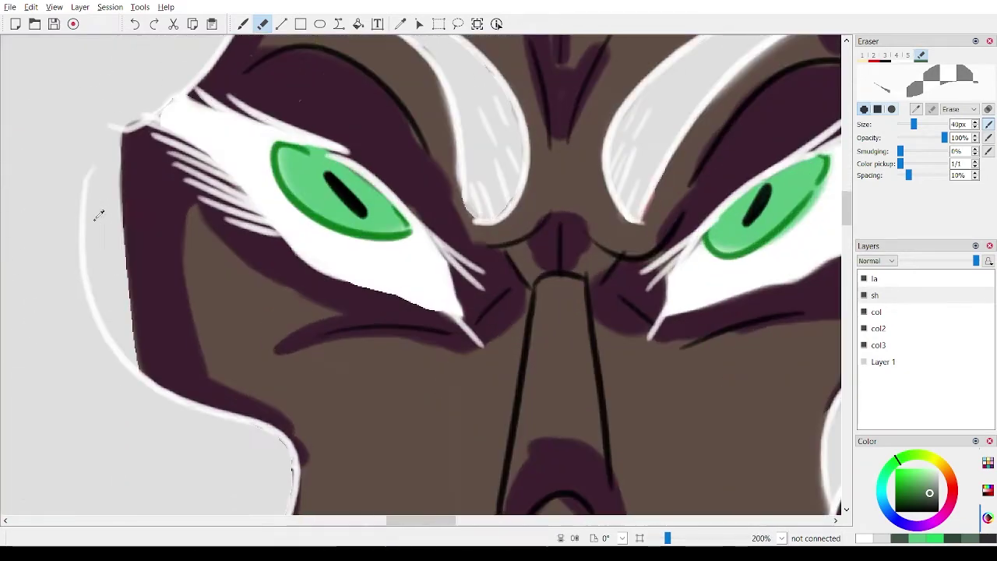
Shade the upper part of the left eye mid-grey on layer sh with a 48 px brush.
{"action": "key", "text": "b"}
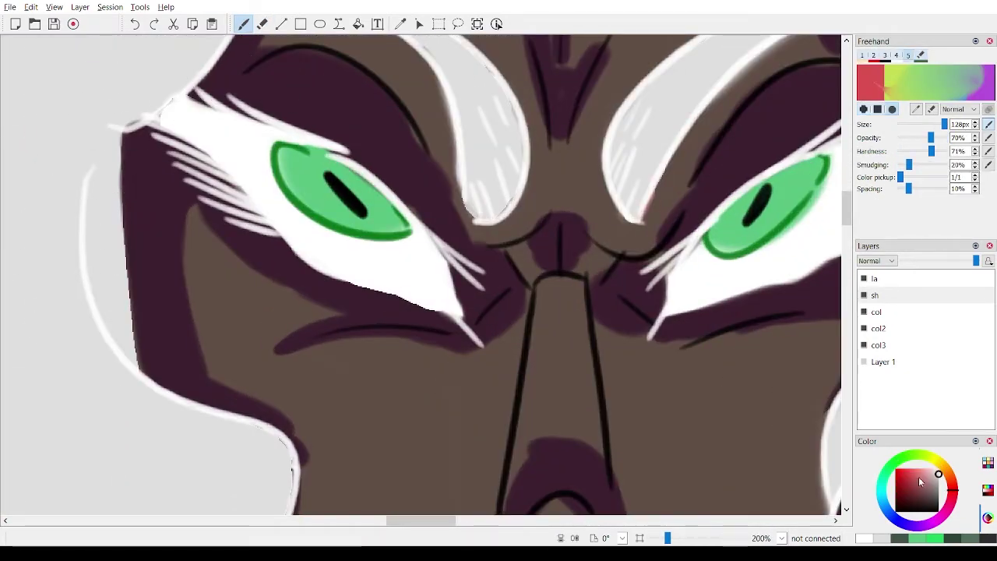
{"action": "left_click", "coordinate": [906, 125]}
{"action": "mouse_move", "coordinate": [178, 110]}
{"action": "left_mouse_down"}
{"action": "mouse_move", "coordinate": [222, 144]}
{"action": "mouse_move", "coordinate": [287, 160]}
{"action": "left_mouse_up"}
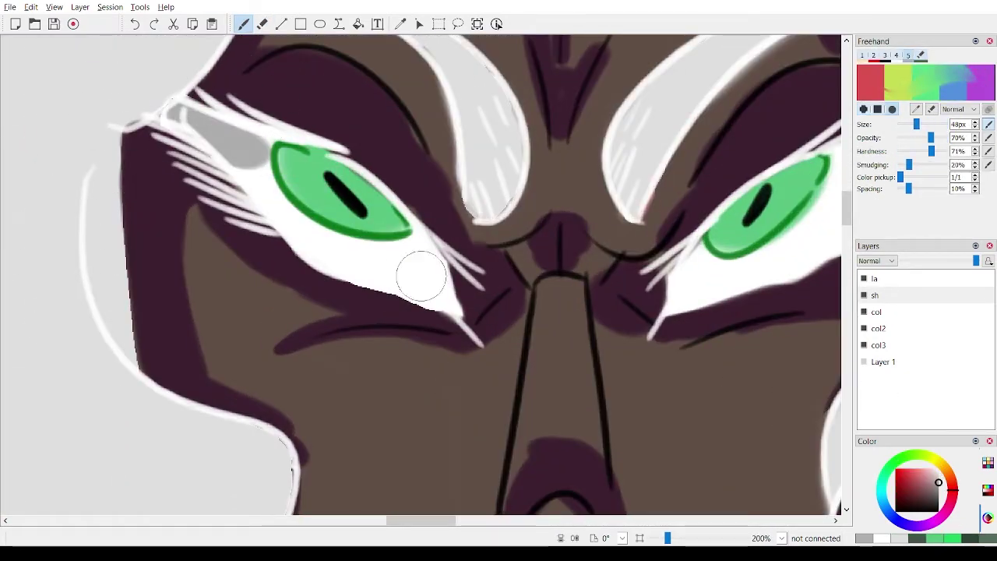
{"action": "left_click_drag", "start_coordinate": [447, 304], "coordinate": [401, 247]}
{"action": "left_click_drag", "start_coordinate": [319, 193], "coordinate": [286, 159]}
Shade the upper part of the right eye with the same grey on layer sh.
{"action": "key", "text": "Right"}
{"action": "key", "text": "Right"}
{"action": "key", "text": "Right"}
{"action": "key", "text": "Right"}
{"action": "key", "text": "Right"}
{"action": "key", "text": "Right"}
{"action": "left_click_drag", "start_coordinate": [436, 294], "coordinate": [668, 134]}
{"action": "key", "text": "Left"}
{"action": "key", "text": "Left"}
{"action": "left_click_drag", "start_coordinate": [746, 162], "coordinate": [661, 179]}
Try painting over the grey-shaded irises with green on layer sh.
{"action": "left_click", "coordinate": [916, 538]}
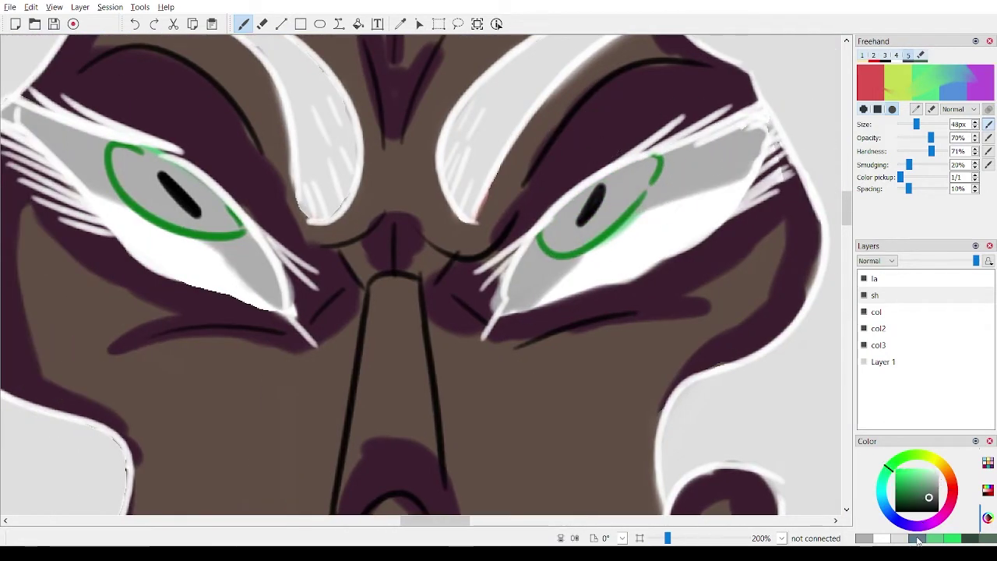
{"action": "left_click_drag", "start_coordinate": [590, 189], "coordinate": [637, 173]}
{"action": "key", "text": "ctrl+z"}
{"action": "key", "text": "ctrl+z"}
{"action": "left_click_drag", "start_coordinate": [129, 162], "coordinate": [221, 220]}
Erase the grey shading from both irises on layer sh.
{"action": "left_click", "coordinate": [263, 24]}
{"action": "left_click_drag", "start_coordinate": [175, 148], "coordinate": [206, 218]}
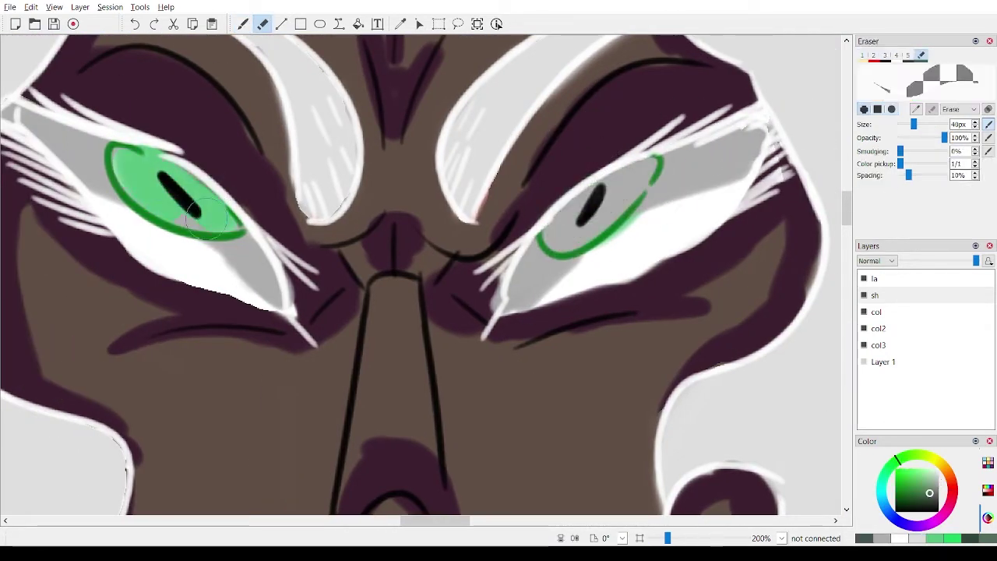
{"action": "left_click_drag", "start_coordinate": [564, 233], "coordinate": [612, 198]}
Paint bright green accents over both irises on layer sh.
{"action": "scroll", "coordinate": [585, 195], "scroll_direction": "down", "scroll_amount": 8}
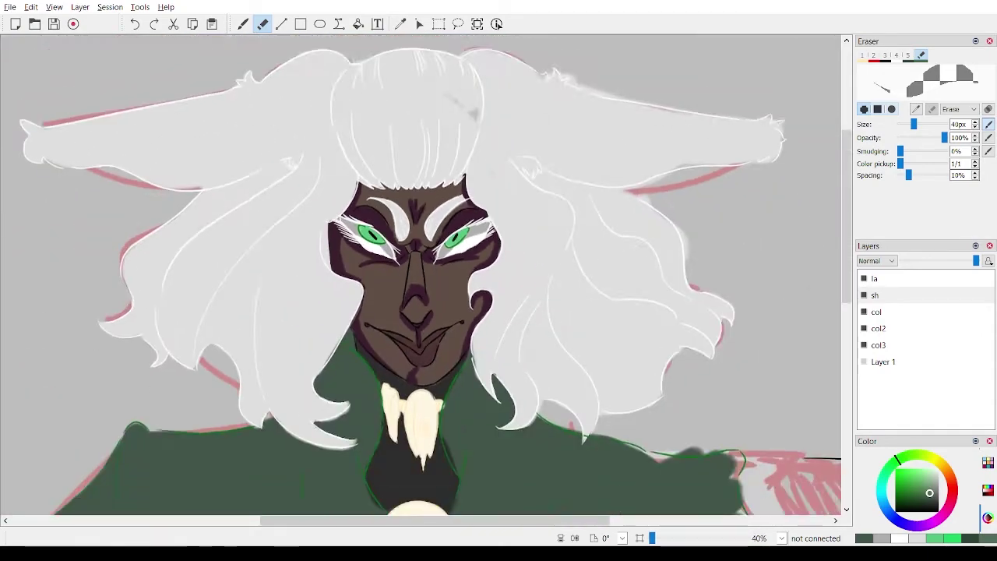
{"action": "scroll", "coordinate": [586, 195], "scroll_direction": "up", "scroll_amount": 3}
{"action": "scroll", "coordinate": [586, 196], "scroll_direction": "down", "scroll_amount": 3}
{"action": "scroll", "coordinate": [420, 276], "scroll_direction": "down", "scroll_amount": 3}
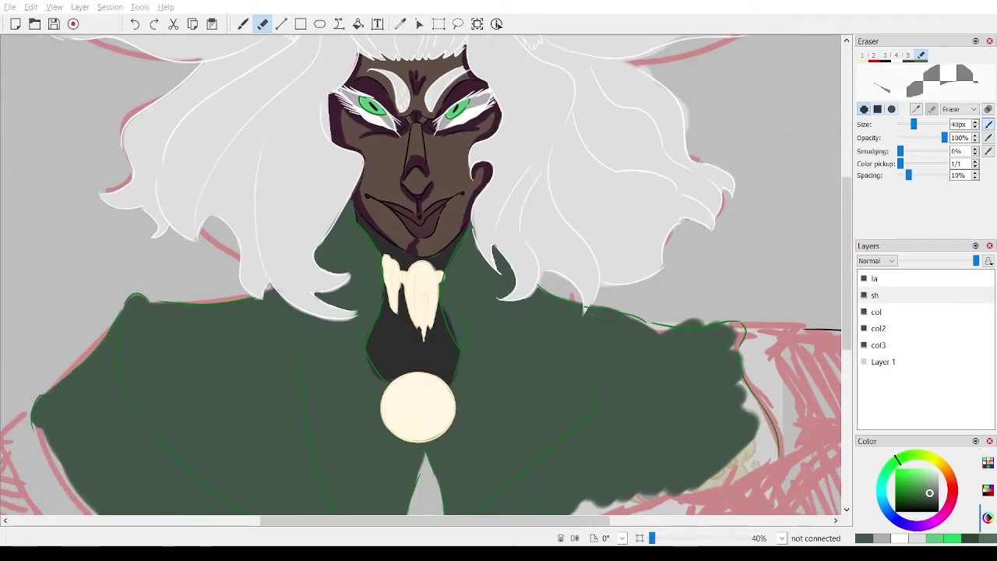
{"action": "scroll", "coordinate": [589, 191], "scroll_direction": "up", "scroll_amount": 6}
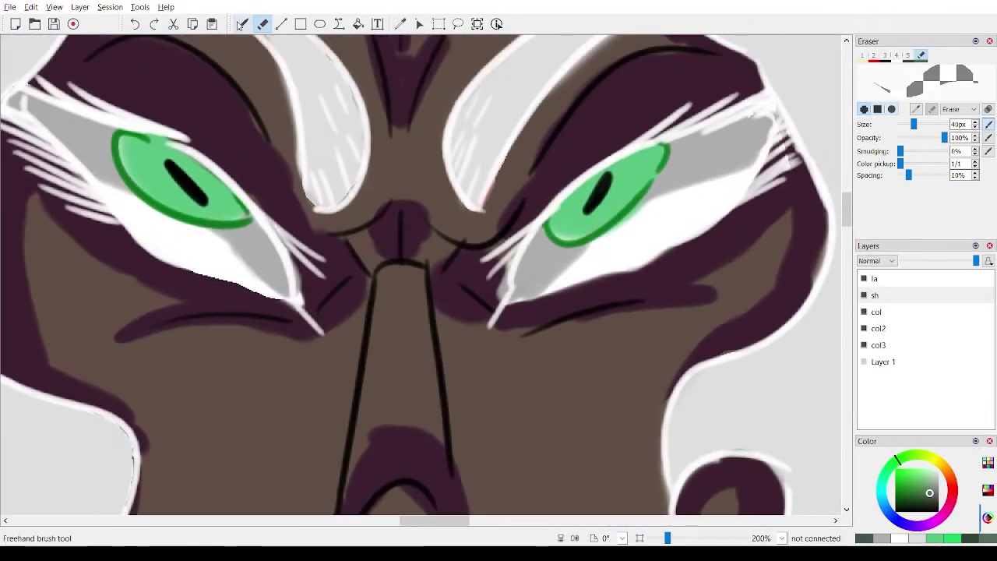
{"action": "key", "text": "b"}
{"action": "scroll", "coordinate": [421, 276], "scroll_direction": "down", "scroll_amount": 3}
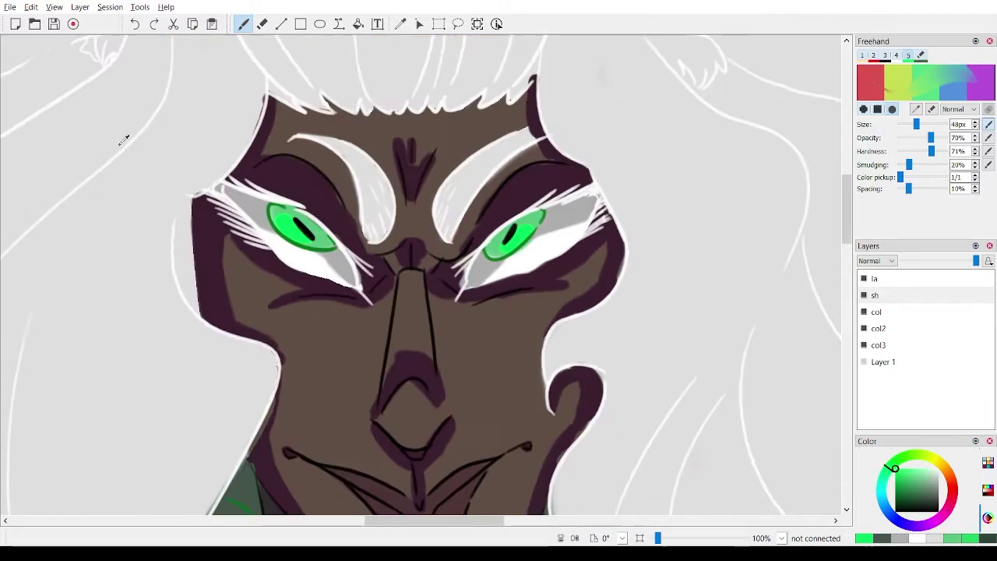
{"action": "scroll", "coordinate": [421, 277], "scroll_direction": "up", "scroll_amount": 3}
{"action": "scroll", "coordinate": [421, 276], "scroll_direction": "down", "scroll_amount": 5}
{"action": "scroll", "coordinate": [420, 277], "scroll_direction": "left", "scroll_amount": 1}
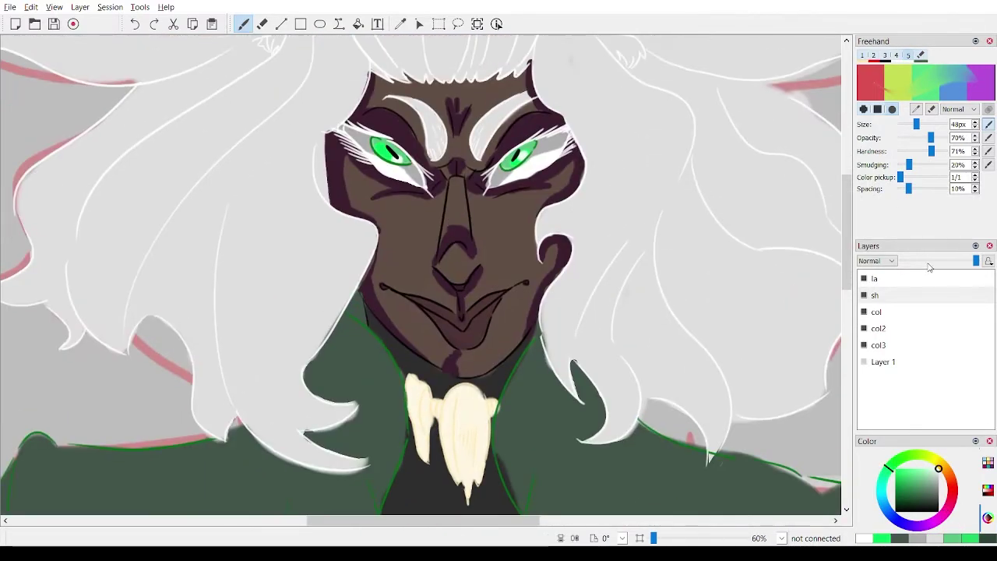
{"action": "mouse_move", "coordinate": [976, 261]}
{"action": "left_mouse_down"}
{"action": "mouse_move", "coordinate": [958, 261]}
{"action": "mouse_move", "coordinate": [976, 261]}
{"action": "left_mouse_up"}
{"action": "scroll", "coordinate": [389, 140], "scroll_direction": "down", "scroll_amount": 3}
{"action": "scroll", "coordinate": [456, 44], "scroll_direction": "up", "scroll_amount": 1}
{"action": "scroll", "coordinate": [420, 276], "scroll_direction": "up", "scroll_amount": 3}
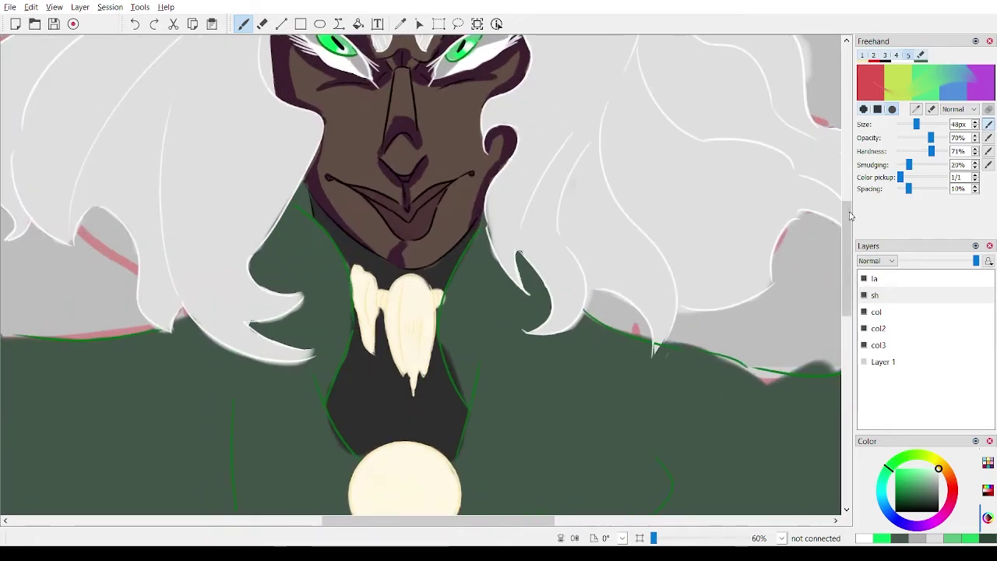
Cover the unpainted patch in the fringe with light grey on layer col2, using a 128 px brush.
{"action": "left_click_drag", "start_coordinate": [846, 211], "coordinate": [847, 153]}
{"action": "left_click", "coordinate": [864, 328]}
{"action": "left_click", "coordinate": [863, 328]}
{"action": "left_click", "coordinate": [879, 327]}
{"action": "left_click_drag", "start_coordinate": [917, 124], "coordinate": [945, 124]}
{"action": "left_click_drag", "start_coordinate": [460, 92], "coordinate": [491, 117]}
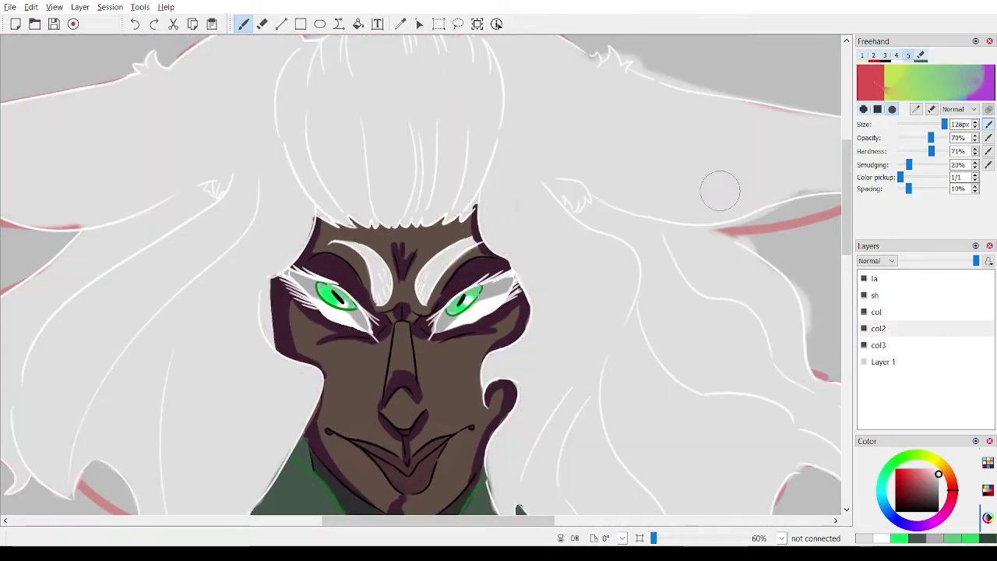
Paint a darker grey shadow along a long hair strand beside the face on layer sh.
{"action": "scroll", "coordinate": [270, 97], "scroll_direction": "left", "scroll_amount": 5}
{"action": "scroll", "coordinate": [279, 98], "scroll_direction": "down", "scroll_amount": 3}
{"action": "left_click", "coordinate": [263, 25]}
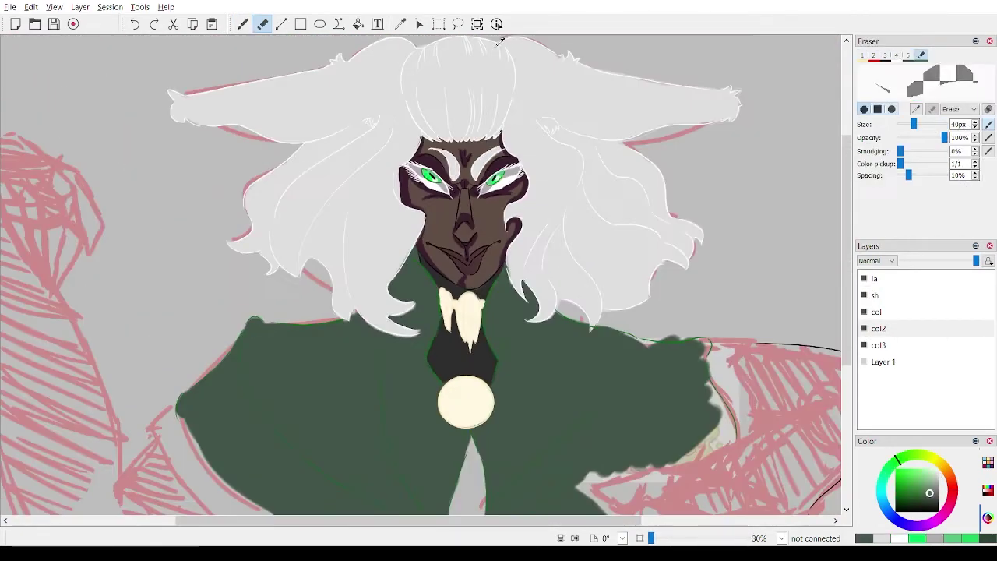
{"action": "scroll", "coordinate": [420, 277], "scroll_direction": "down", "scroll_amount": 1}
{"action": "left_click", "coordinate": [866, 299]}
{"action": "left_click", "coordinate": [244, 24]}
{"action": "scroll", "coordinate": [412, 117], "scroll_direction": "up", "scroll_amount": 2}
{"action": "left_click", "coordinate": [311, 242], "text": "ctrl"}
{"action": "left_click_drag", "start_coordinate": [937, 475], "coordinate": [950, 485]}
{"action": "left_click_drag", "start_coordinate": [204, 302], "coordinate": [315, 144]}
Paint grey shadows under the left ear, down the outer hair strand and inside the lock on layer sh, trimming overspill.
{"action": "scroll", "coordinate": [340, 94], "scroll_direction": "up", "scroll_amount": 2}
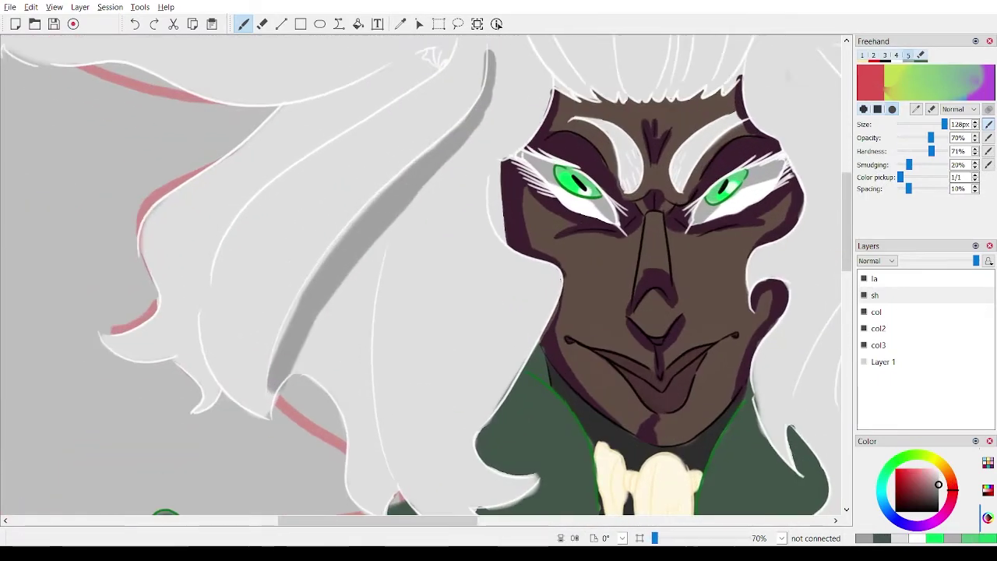
{"action": "mouse_move", "coordinate": [249, 312]}
{"action": "left_mouse_down"}
{"action": "mouse_move", "coordinate": [223, 382]}
{"action": "mouse_move", "coordinate": [368, 163]}
{"action": "mouse_move", "coordinate": [333, 164]}
{"action": "mouse_move", "coordinate": [416, 141]}
{"action": "left_mouse_up"}
{"action": "key", "text": "e"}
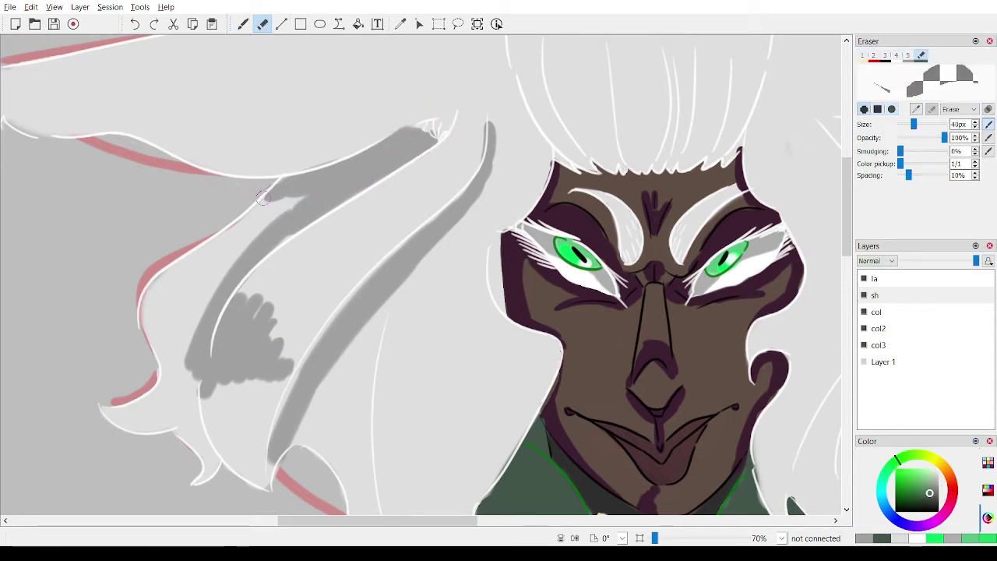
{"action": "left_click", "coordinate": [244, 24]}
{"action": "left_click_drag", "start_coordinate": [276, 195], "coordinate": [321, 201]}
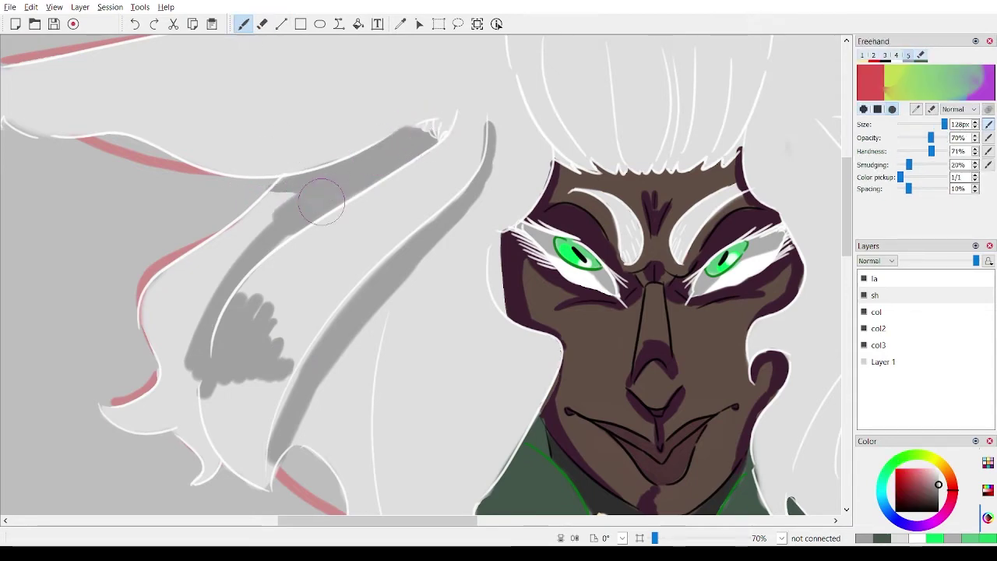
Paint a grey shadow along the underside of the right ear where it meets the hair, and erase the overspill around the outline.
{"action": "scroll", "coordinate": [340, 201], "scroll_direction": "down", "scroll_amount": 5}
{"action": "scroll", "coordinate": [576, 192], "scroll_direction": "up", "scroll_amount": 6}
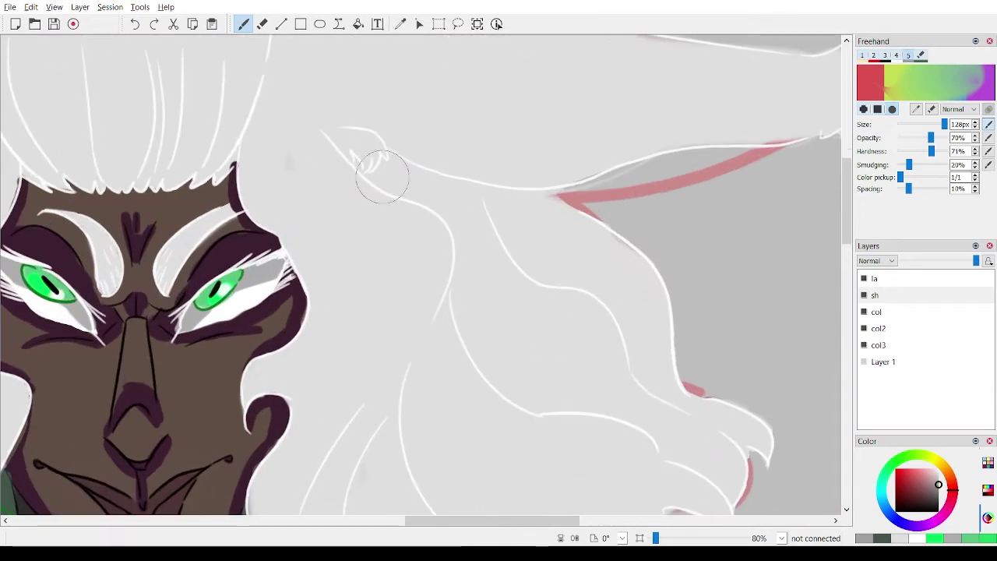
{"action": "mouse_move", "coordinate": [359, 162]}
{"action": "left_mouse_down"}
{"action": "mouse_move", "coordinate": [431, 202]}
{"action": "mouse_move", "coordinate": [570, 207]}
{"action": "left_mouse_up"}
{"action": "key", "text": "e"}
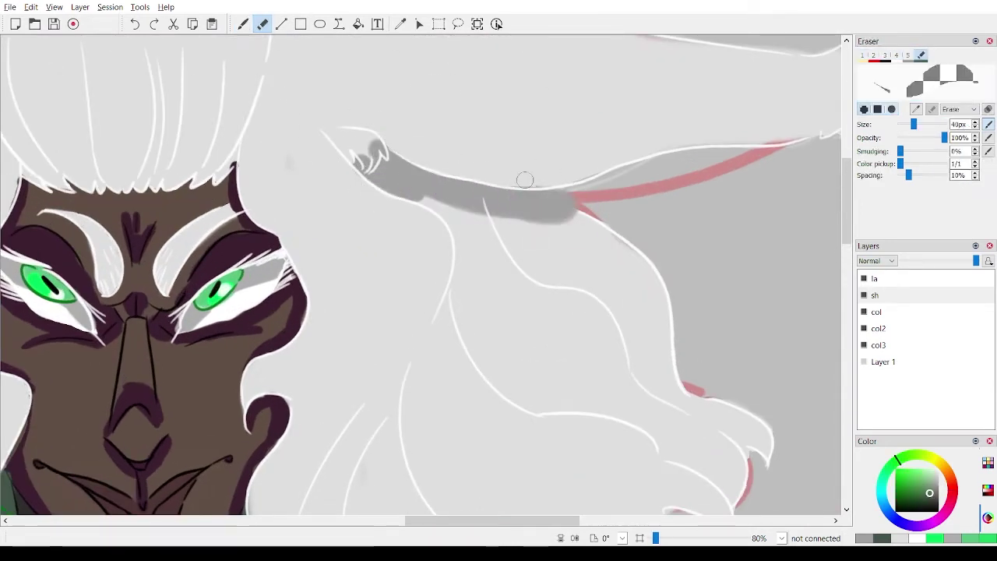
{"action": "left_click", "coordinate": [243, 24]}
{"action": "left_click", "coordinate": [282, 24]}
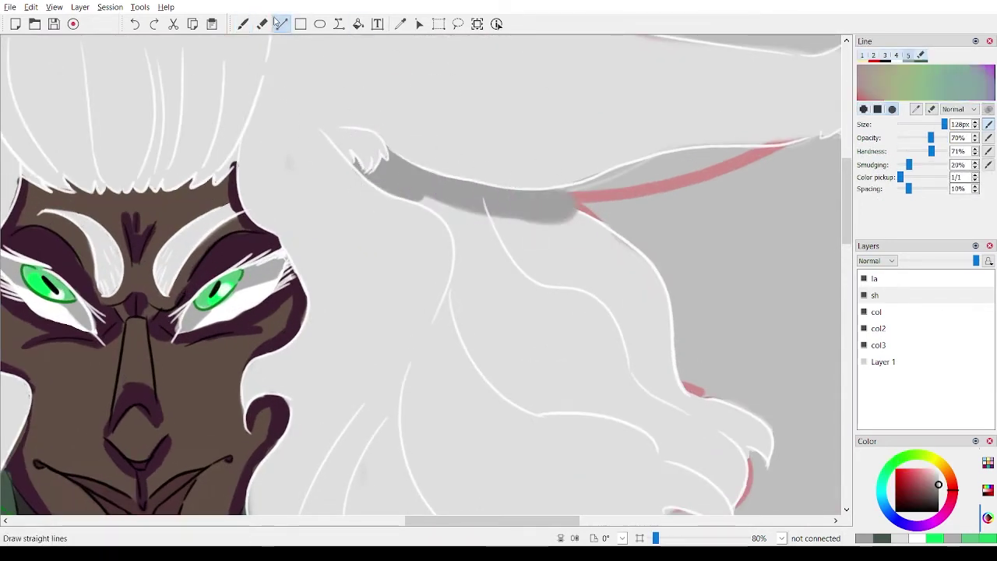
{"action": "left_click", "coordinate": [243, 24]}
{"action": "key", "text": "e"}
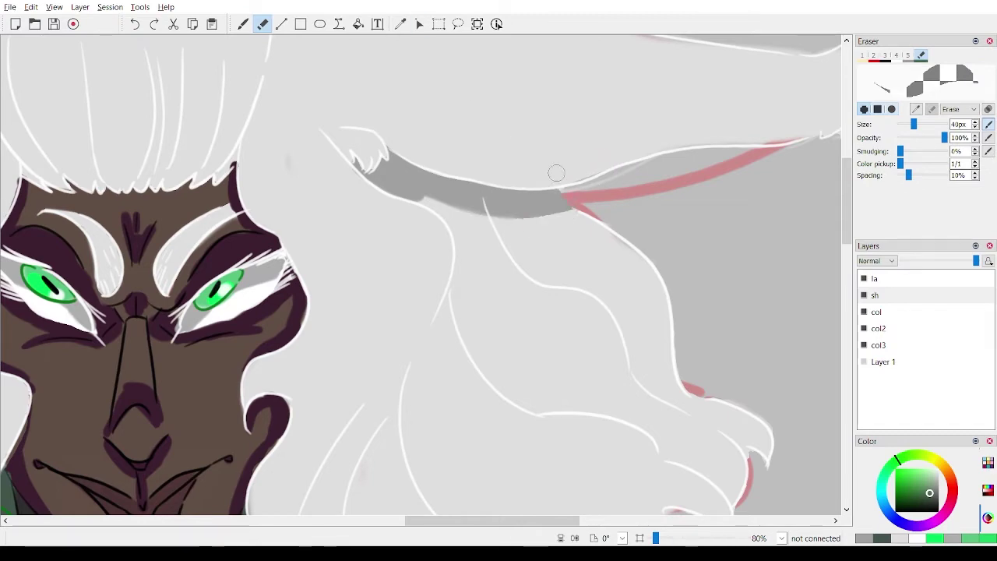
Paint a grey shadow down the inner strand below the right ear and taper its edges with the 40 px eraser.
{"action": "key", "text": "b"}
{"action": "left_click_drag", "start_coordinate": [478, 218], "coordinate": [481, 329]}
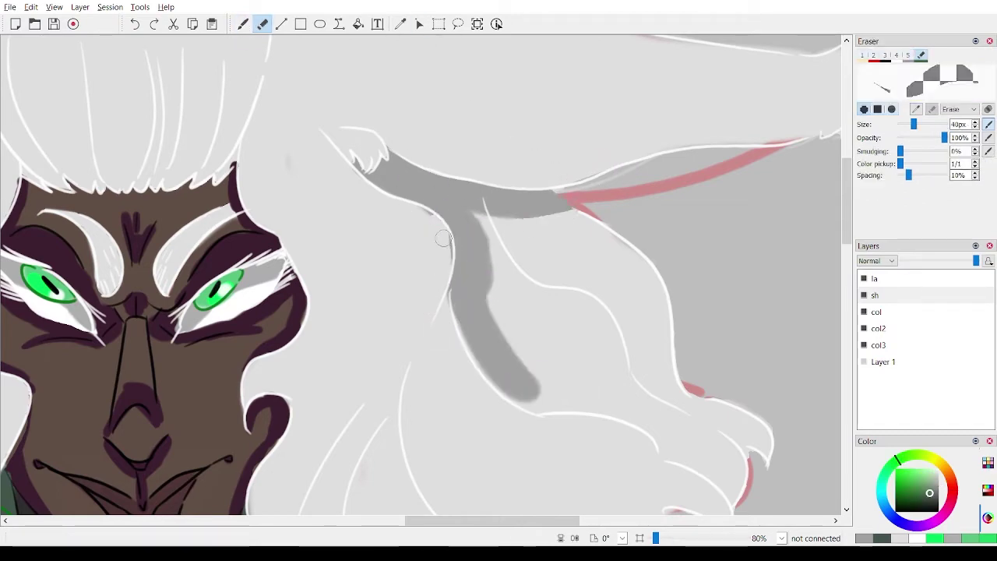
{"action": "scroll", "coordinate": [493, 293], "scroll_direction": "down", "scroll_amount": 3}
{"action": "scroll", "coordinate": [485, 246], "scroll_direction": "up", "scroll_amount": 3}
{"action": "mouse_move", "coordinate": [496, 259]}
{"action": "left_mouse_down"}
{"action": "mouse_move", "coordinate": [507, 358]}
{"action": "mouse_move", "coordinate": [528, 398]}
{"action": "left_mouse_up"}
{"action": "scroll", "coordinate": [483, 304], "scroll_direction": "down", "scroll_amount": 4}
{"action": "scroll", "coordinate": [467, 282], "scroll_direction": "up", "scroll_amount": 5}
Paint a grey shadow along the wavy outer strand below the right ear and erase the excess along both edges.
{"action": "left_click", "coordinate": [244, 24]}
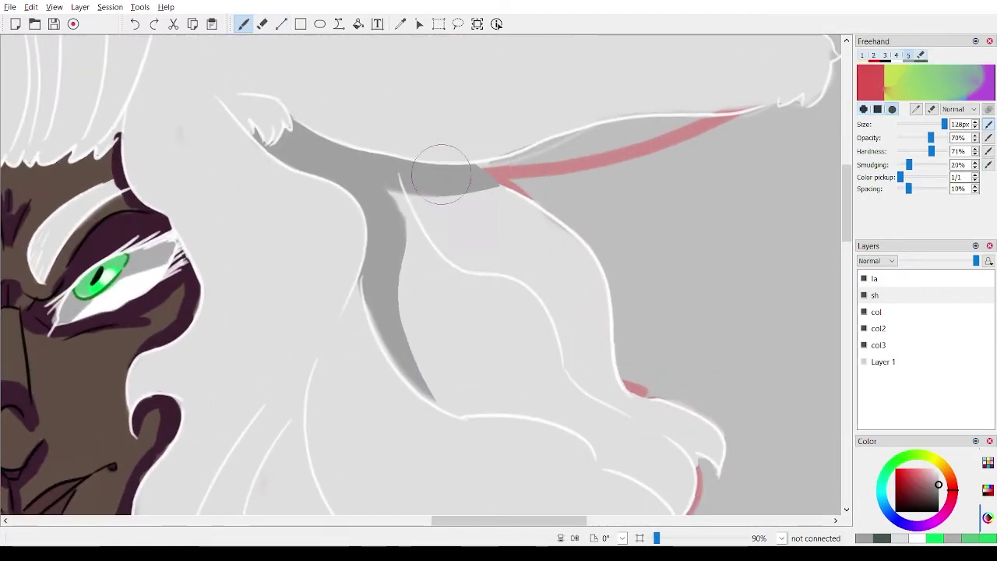
{"action": "left_click_drag", "start_coordinate": [440, 174], "coordinate": [634, 401]}
{"action": "key", "text": "e"}
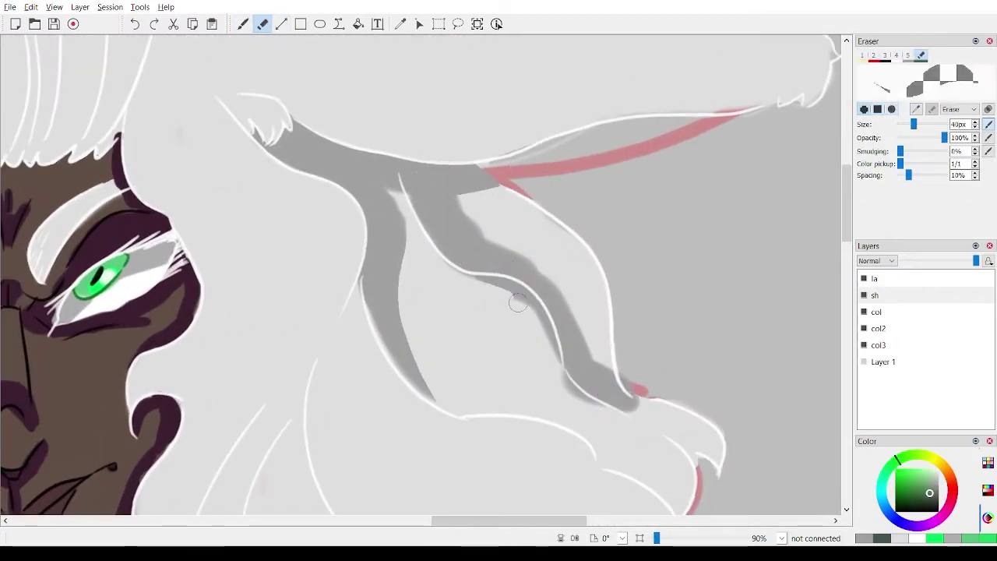
{"action": "mouse_move", "coordinate": [517, 303]}
{"action": "left_mouse_down"}
{"action": "mouse_move", "coordinate": [429, 251]}
{"action": "mouse_move", "coordinate": [546, 340]}
{"action": "mouse_move", "coordinate": [524, 295]}
{"action": "left_mouse_up"}
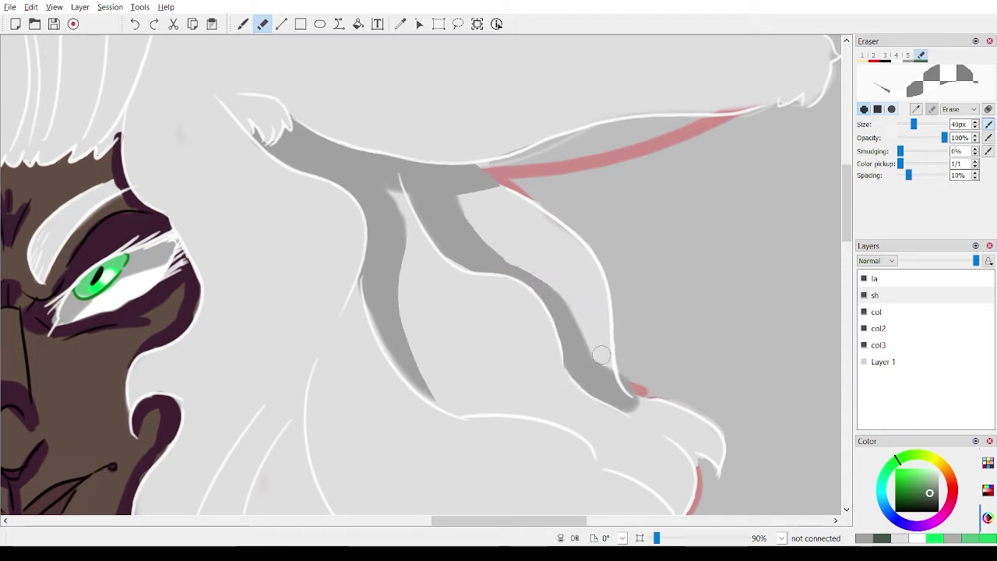
{"action": "scroll", "coordinate": [628, 379], "scroll_direction": "down", "scroll_amount": 2}
{"action": "left_click_drag", "start_coordinate": [556, 288], "coordinate": [503, 169]}
{"action": "scroll", "coordinate": [503, 168], "scroll_direction": "up", "scroll_amount": 2}
Extend the outer strand's grey shadow to the curled hair tip and clean up its end.
{"action": "left_click", "coordinate": [243, 24]}
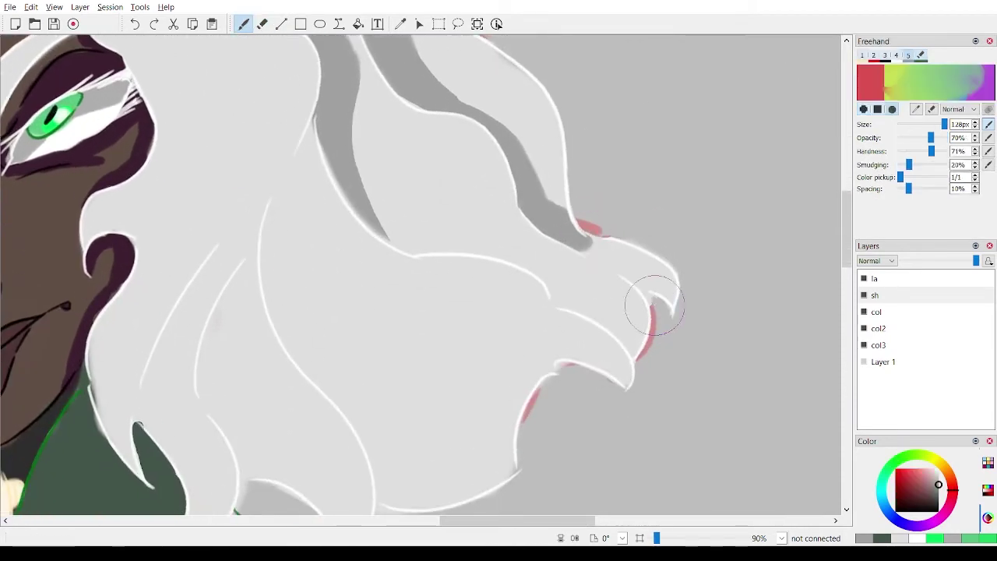
{"action": "left_click_drag", "start_coordinate": [650, 300], "coordinate": [590, 241]}
{"action": "left_click", "coordinate": [263, 23]}
{"action": "scroll", "coordinate": [572, 296], "scroll_direction": "down", "scroll_amount": 5}
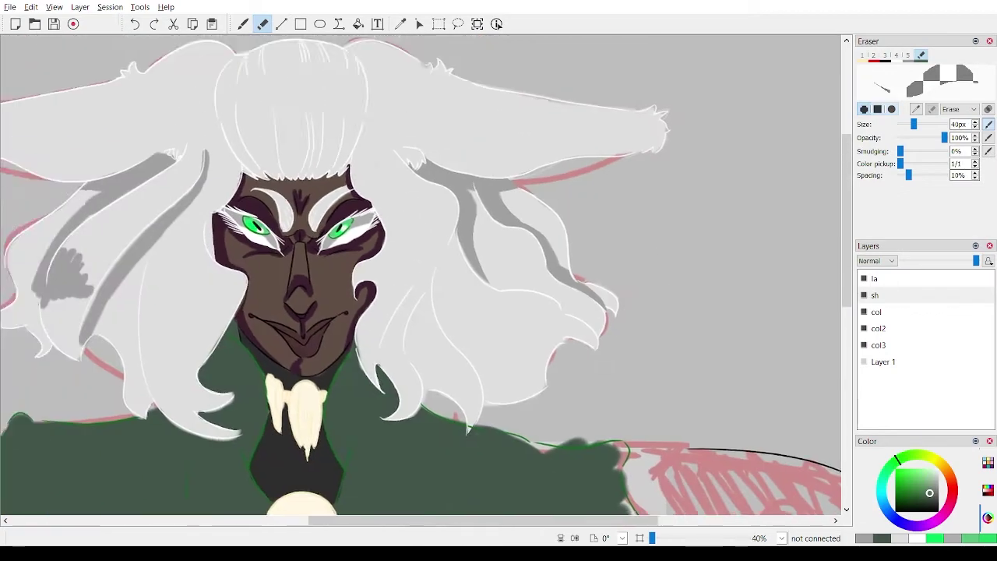
{"action": "scroll", "coordinate": [468, 273], "scroll_direction": "up", "scroll_amount": 2}
{"action": "mouse_move", "coordinate": [350, 273]}
{"action": "left_mouse_down"}
{"action": "mouse_move", "coordinate": [584, 265]}
{"action": "mouse_move", "coordinate": [336, 257]}
{"action": "left_mouse_up"}
{"action": "scroll", "coordinate": [428, 272], "scroll_direction": "up", "scroll_amount": 1}
Paint a ragged grey shadow patch between the two shaded strands below the right ear.
{"action": "left_click", "coordinate": [243, 24]}
{"action": "mouse_move", "coordinate": [533, 263]}
{"action": "left_mouse_down"}
{"action": "mouse_move", "coordinate": [549, 282]}
{"action": "mouse_move", "coordinate": [571, 251]}
{"action": "mouse_move", "coordinate": [536, 213]}
{"action": "mouse_move", "coordinate": [524, 234]}
{"action": "mouse_move", "coordinate": [597, 229]}
{"action": "mouse_move", "coordinate": [601, 178]}
{"action": "left_mouse_up"}
{"action": "scroll", "coordinate": [545, 146], "scroll_direction": "up", "scroll_amount": 2}
{"action": "key", "text": "ctrl+z"}
{"action": "scroll", "coordinate": [614, 180], "scroll_direction": "down", "scroll_amount": 3}
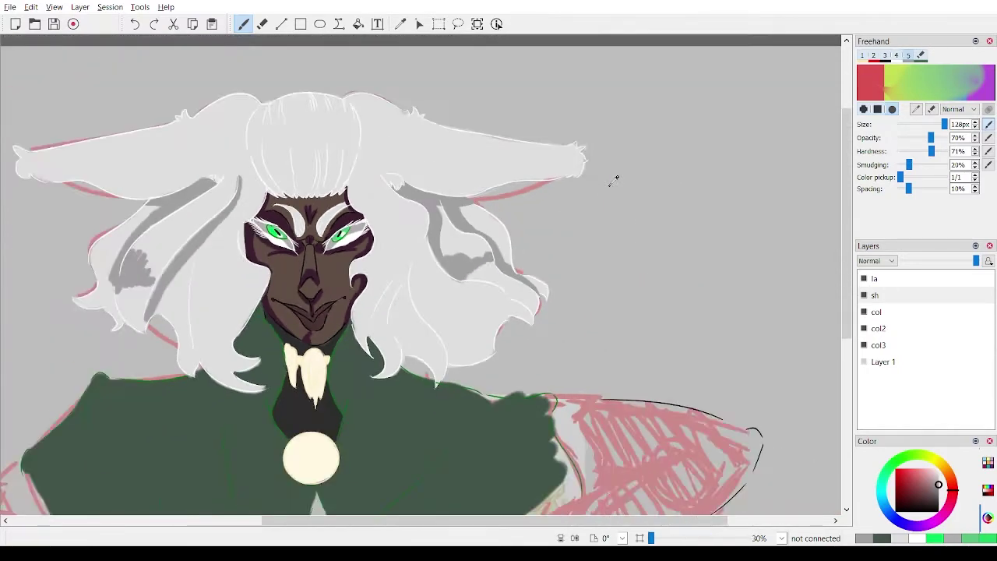
Paint a broad grey shadow down the long curved strand on the right side of the face, to the hair's lower edge.
{"action": "scroll", "coordinate": [613, 180], "scroll_direction": "up", "scroll_amount": 5}
{"action": "left_click_drag", "start_coordinate": [498, 101], "coordinate": [566, 334]}
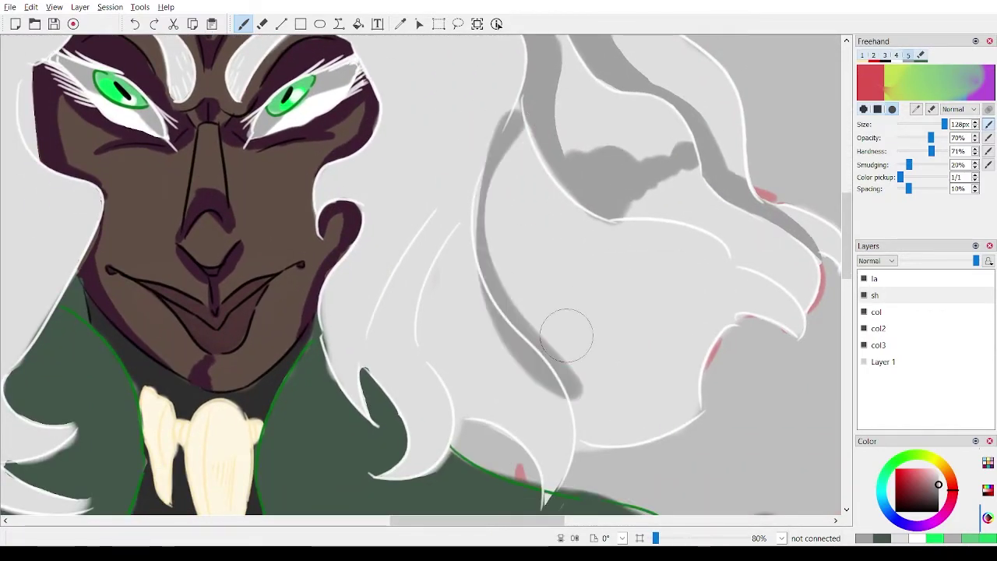
{"action": "key", "text": "ctrl+z"}
{"action": "left_click_drag", "start_coordinate": [512, 128], "coordinate": [586, 395]}
{"action": "left_click_drag", "start_coordinate": [538, 359], "coordinate": [489, 176]}
{"action": "left_click_drag", "start_coordinate": [572, 370], "coordinate": [594, 454]}
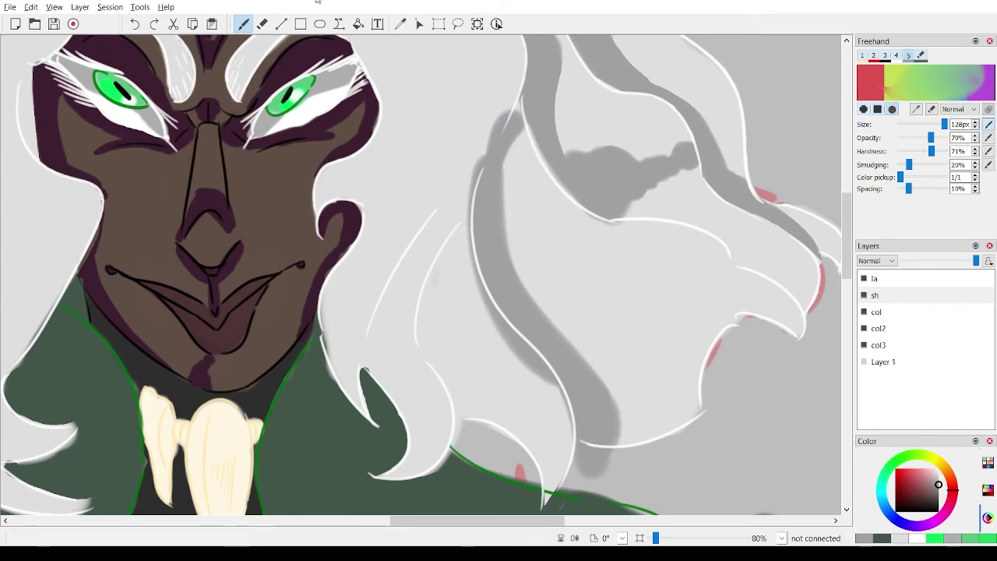
Erase the grey overspill along the long curved strand's outline and lower end with the 40 px eraser.
{"action": "key", "text": "e"}
{"action": "left_click_drag", "start_coordinate": [495, 313], "coordinate": [547, 351]}
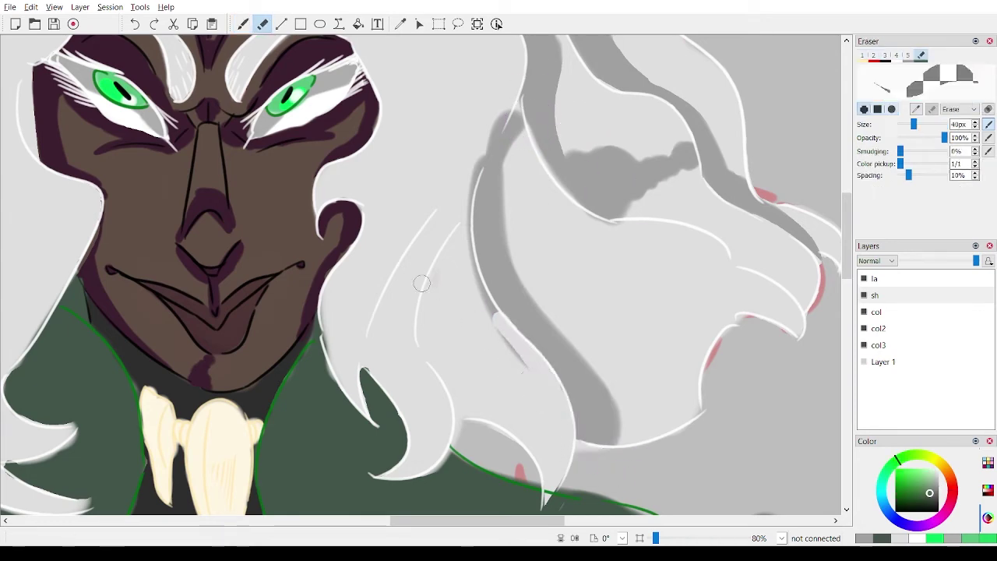
{"action": "scroll", "coordinate": [485, 116], "scroll_direction": "down", "scroll_amount": 2}
{"action": "mouse_move", "coordinate": [466, 190]}
{"action": "left_mouse_down"}
{"action": "mouse_move", "coordinate": [499, 119]}
{"action": "mouse_move", "coordinate": [483, 194]}
{"action": "mouse_move", "coordinate": [434, 235]}
{"action": "left_mouse_up"}
{"action": "scroll", "coordinate": [360, 104], "scroll_direction": "up", "scroll_amount": 3}
{"action": "key", "text": "b"}
{"action": "key", "text": "e"}
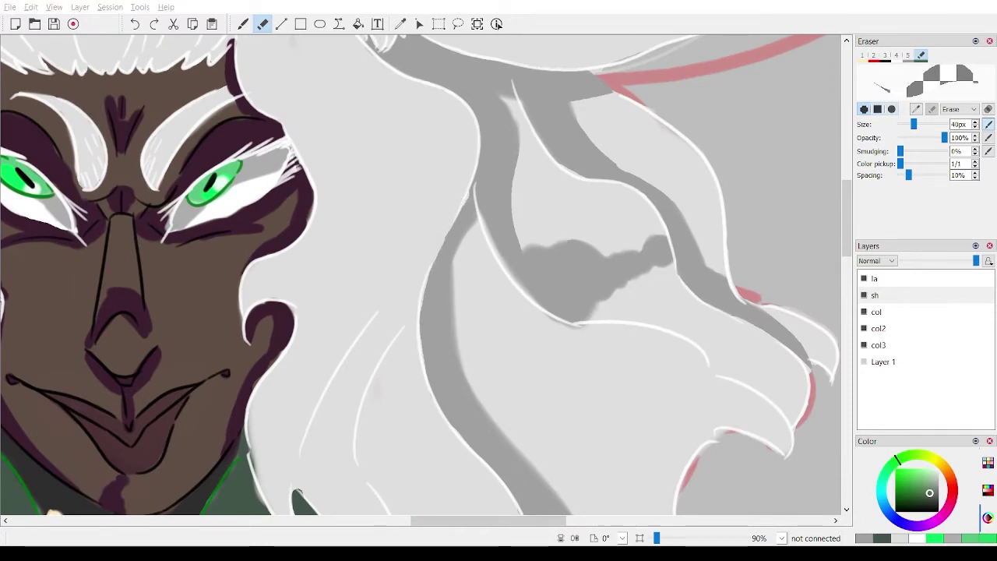
Paint a narrow grey shadow along the strand line left of the chin and erase the overspill at its tip.
{"action": "key", "text": "b"}
{"action": "scroll", "coordinate": [167, 102], "scroll_direction": "down", "scroll_amount": 4}
{"action": "scroll", "coordinate": [185, 148], "scroll_direction": "up", "scroll_amount": 2}
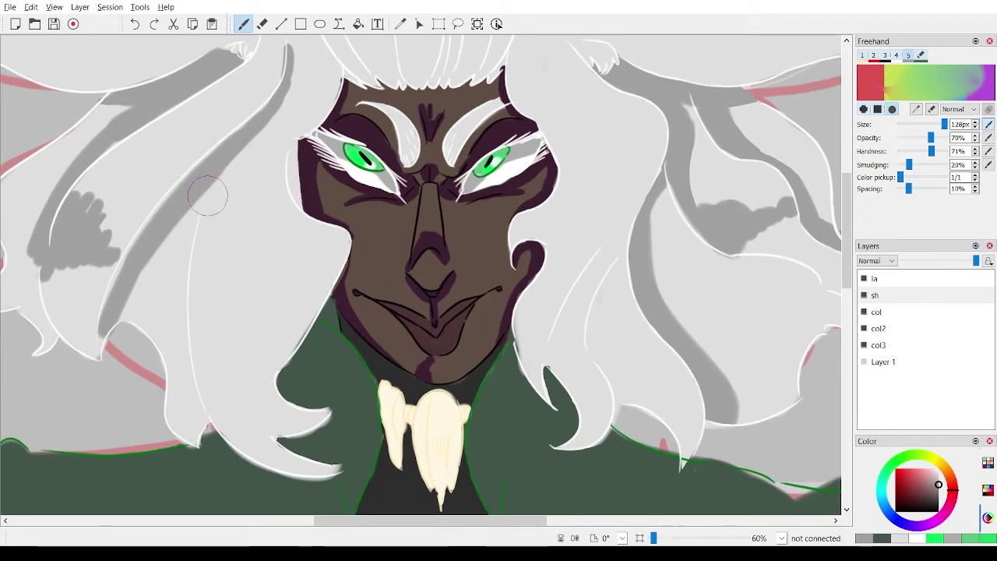
{"action": "left_click_drag", "start_coordinate": [207, 425], "coordinate": [193, 201]}
{"action": "key", "text": "e"}
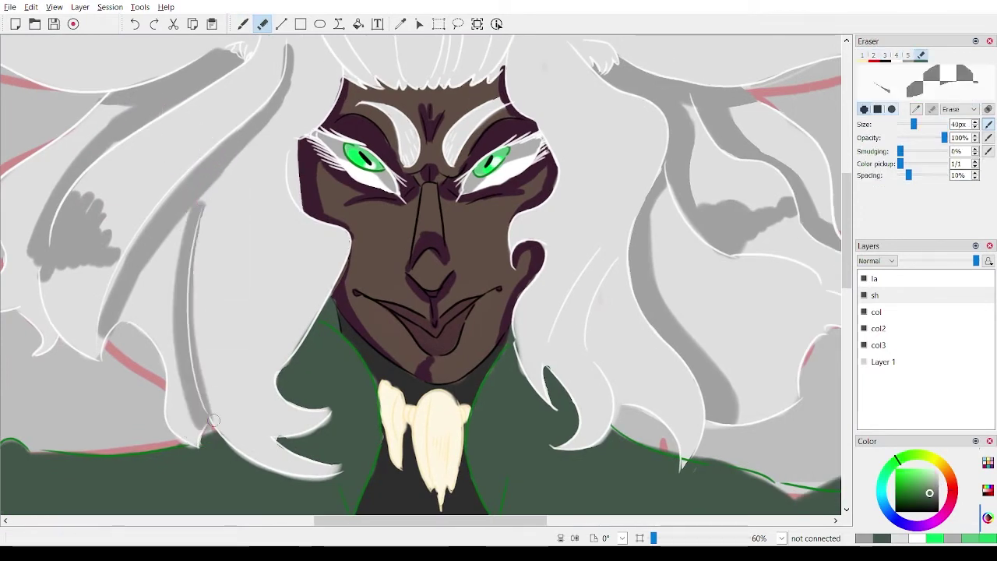
Paint a ragged grey patch in the lock left of the mouth and shade the hair edge beside the cheek, trimming overspill.
{"action": "key", "text": "b"}
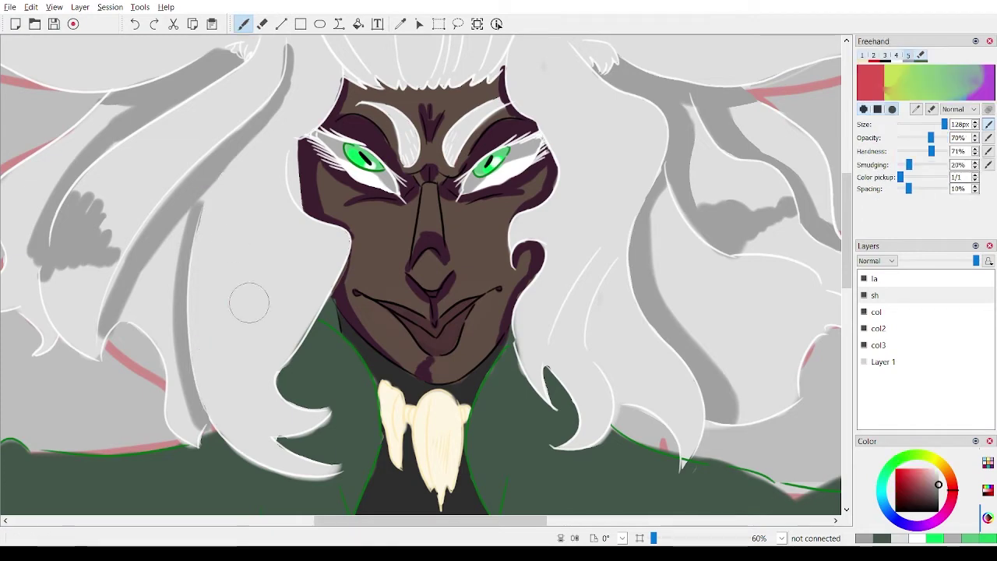
{"action": "mouse_move", "coordinate": [250, 301]}
{"action": "left_mouse_down"}
{"action": "mouse_move", "coordinate": [237, 331]}
{"action": "mouse_move", "coordinate": [217, 300]}
{"action": "mouse_move", "coordinate": [211, 259]}
{"action": "left_mouse_up"}
{"action": "scroll", "coordinate": [212, 261], "scroll_direction": "up", "scroll_amount": 2}
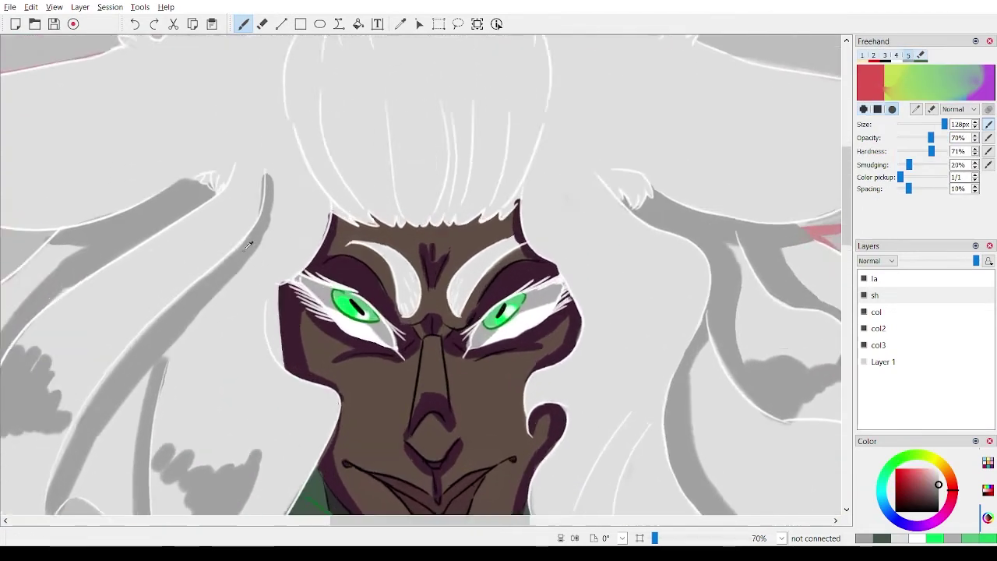
{"action": "left_click_drag", "start_coordinate": [255, 393], "coordinate": [245, 297]}
{"action": "key", "text": "e"}
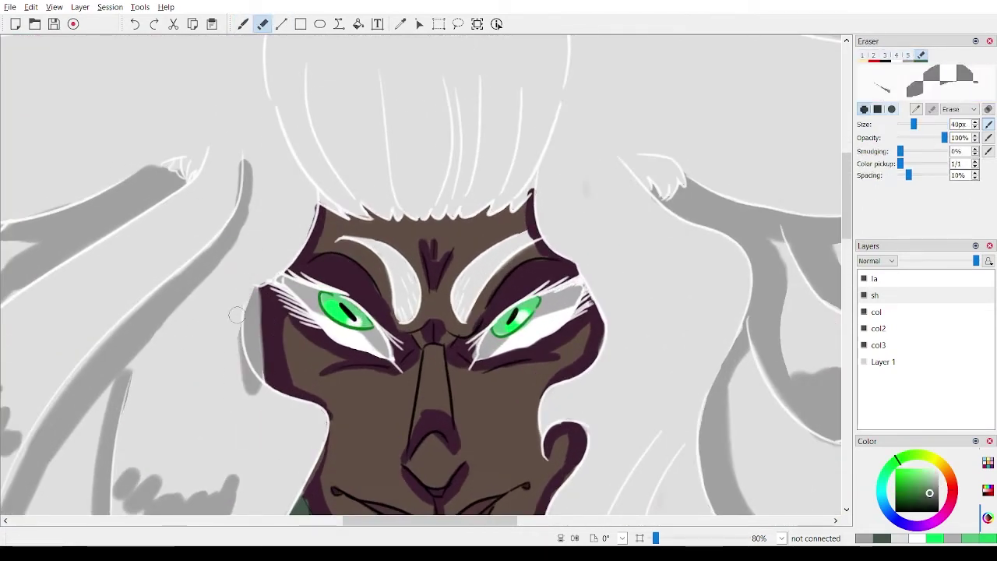
{"action": "scroll", "coordinate": [276, 430], "scroll_direction": "down", "scroll_amount": 2}
Paint grey shadows beside both sides of the fringe and along its lower strands, and tidy the edges at the fringe tips.
{"action": "key", "text": "b"}
{"action": "scroll", "coordinate": [300, 234], "scroll_direction": "up", "scroll_amount": 2}
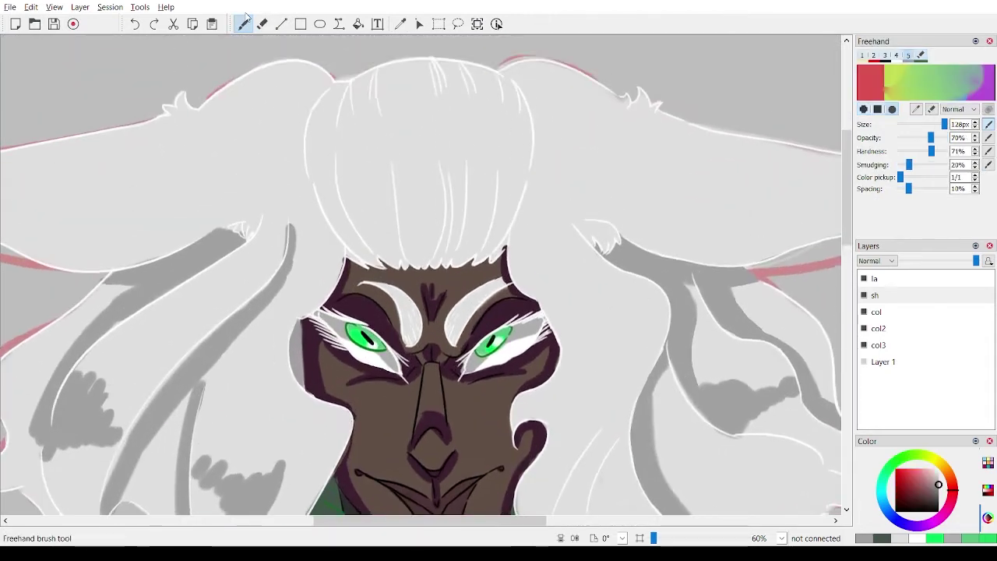
{"action": "key", "text": "ctrl+z"}
{"action": "left_click_drag", "start_coordinate": [310, 299], "coordinate": [282, 203]}
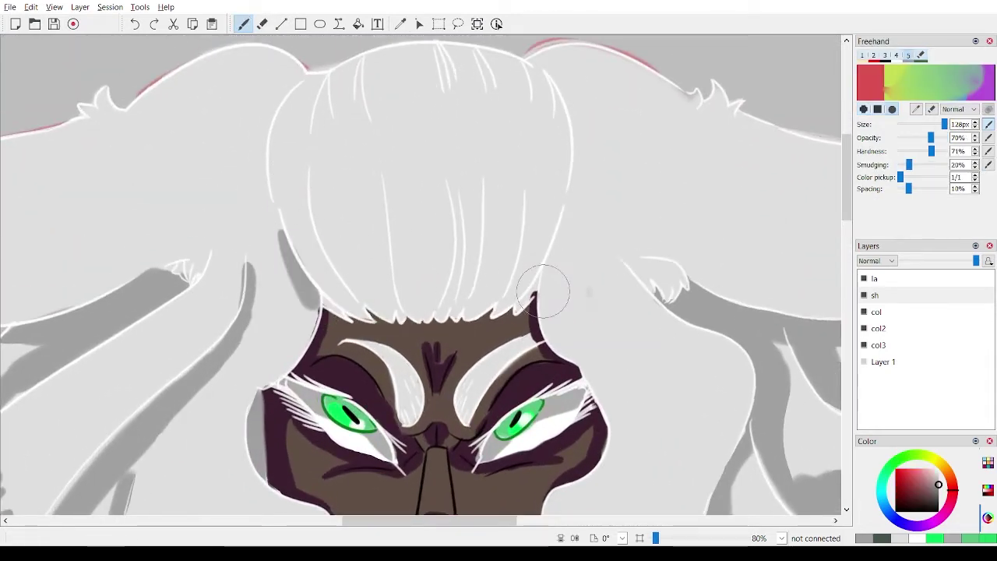
{"action": "left_click_drag", "start_coordinate": [543, 291], "coordinate": [559, 208]}
{"action": "mouse_move", "coordinate": [325, 252]}
{"action": "left_mouse_down"}
{"action": "mouse_move", "coordinate": [380, 308]}
{"action": "mouse_move", "coordinate": [394, 233]}
{"action": "mouse_move", "coordinate": [470, 273]}
{"action": "mouse_move", "coordinate": [536, 280]}
{"action": "left_mouse_up"}
{"action": "key", "text": "e"}
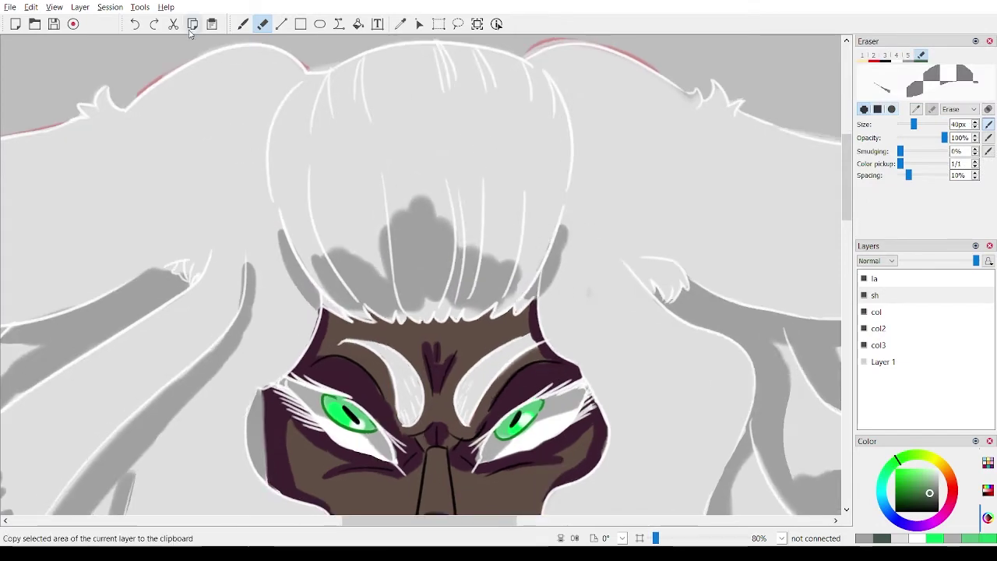
{"action": "left_click", "coordinate": [243, 23]}
{"action": "key", "text": "e"}
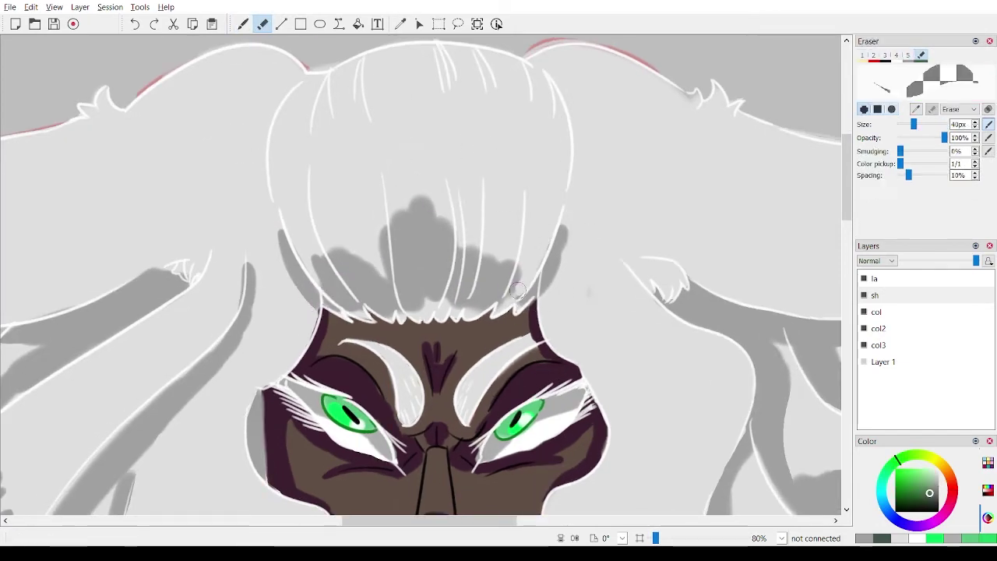
{"action": "scroll", "coordinate": [517, 289], "scroll_direction": "down", "scroll_amount": 4}
{"action": "scroll", "coordinate": [421, 274], "scroll_direction": "up", "scroll_amount": 1}
Paint grey shadows on the small strands right of the jaw and erase the overspill around their tips.
{"action": "left_click", "coordinate": [243, 23]}
{"action": "scroll", "coordinate": [420, 275], "scroll_direction": "up", "scroll_amount": 2}
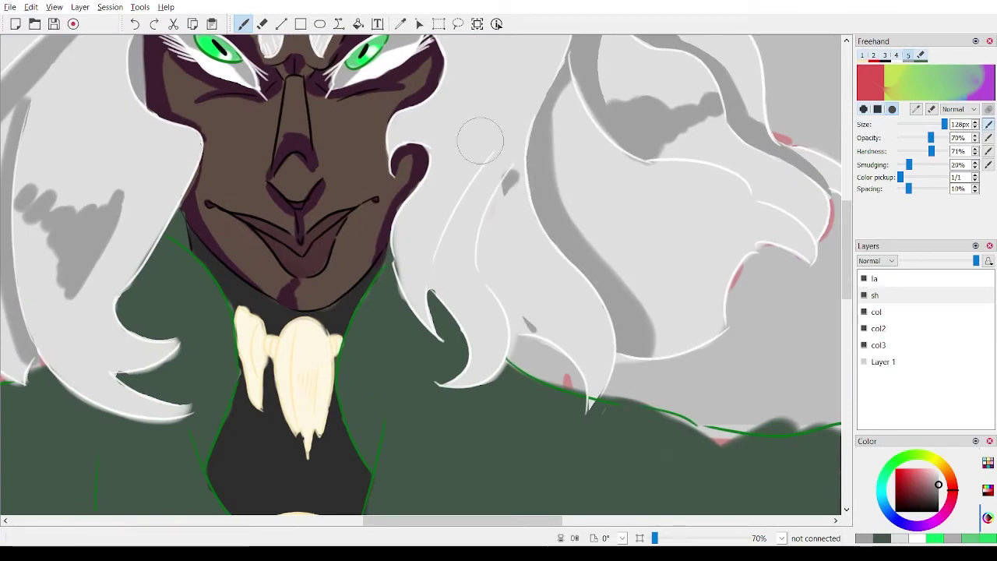
{"action": "mouse_move", "coordinate": [507, 164]}
{"action": "left_mouse_down"}
{"action": "mouse_move", "coordinate": [527, 296]}
{"action": "mouse_move", "coordinate": [438, 283]}
{"action": "mouse_move", "coordinate": [424, 304]}
{"action": "left_mouse_up"}
{"action": "left_click_drag", "start_coordinate": [467, 179], "coordinate": [436, 234]}
{"action": "key", "text": "e"}
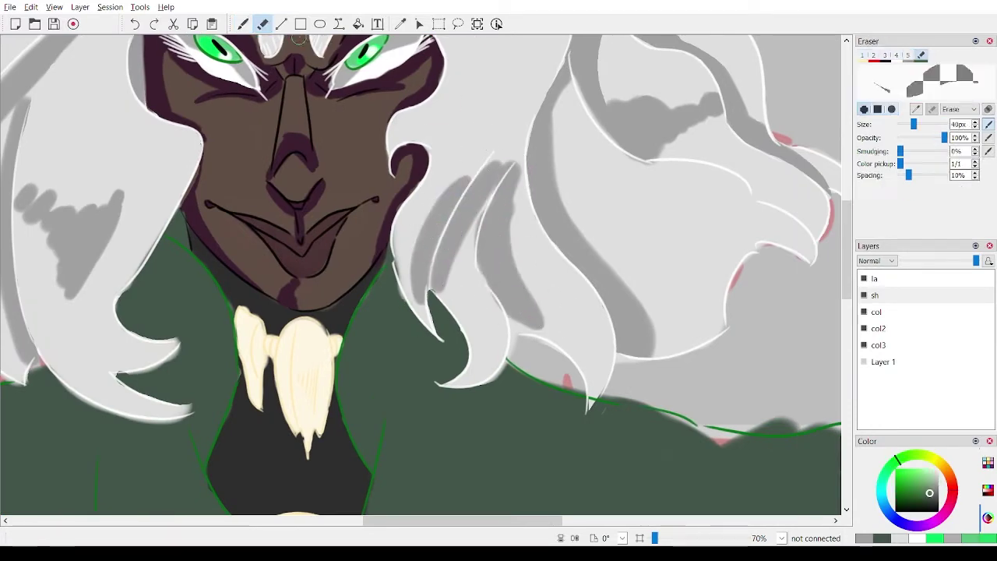
{"action": "left_click_drag", "start_coordinate": [491, 156], "coordinate": [506, 161]}
{"action": "scroll", "coordinate": [473, 117], "scroll_direction": "down", "scroll_amount": 2}
{"action": "scroll", "coordinate": [421, 274], "scroll_direction": "up", "scroll_amount": 2}
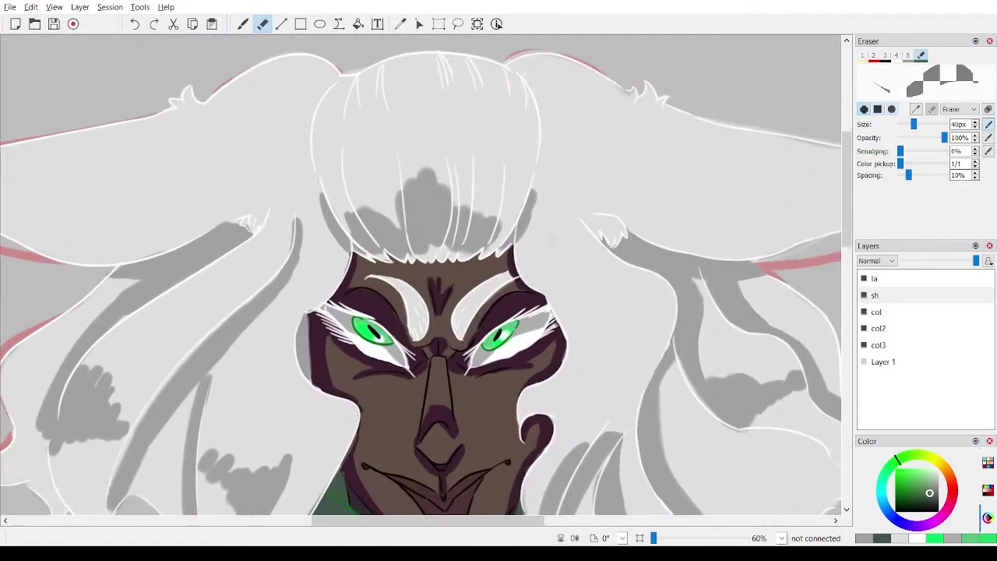
Dab a round grey shadow at the base of each ear beside the top of the fringe.
{"action": "left_click", "coordinate": [243, 23]}
{"action": "left_click_drag", "start_coordinate": [437, 140], "coordinate": [428, 140]}
{"action": "left_click", "coordinate": [720, 144]}
{"action": "scroll", "coordinate": [728, 128], "scroll_direction": "down", "scroll_amount": 3}
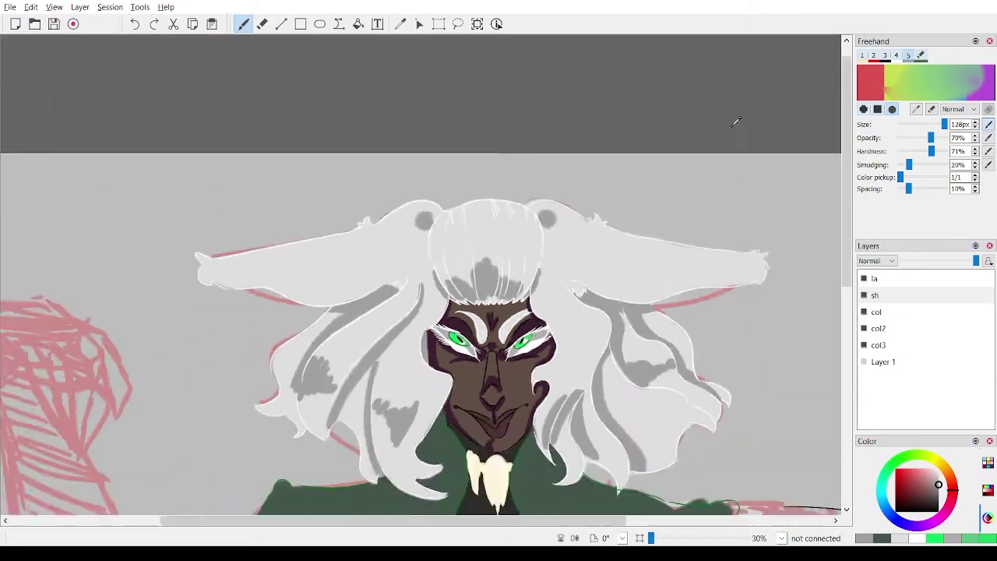
{"action": "scroll", "coordinate": [622, 156], "scroll_direction": "up", "scroll_amount": 2}
{"action": "key", "text": "Right"}
{"action": "key", "text": "Down"}
{"action": "key", "text": "Down"}
{"action": "key", "text": "Down"}
{"action": "key", "text": "Down"}
{"action": "key", "text": "ctrl+plus"}
{"action": "key", "text": "Up"}
{"action": "key", "text": "Up"}
{"action": "key", "text": "e"}
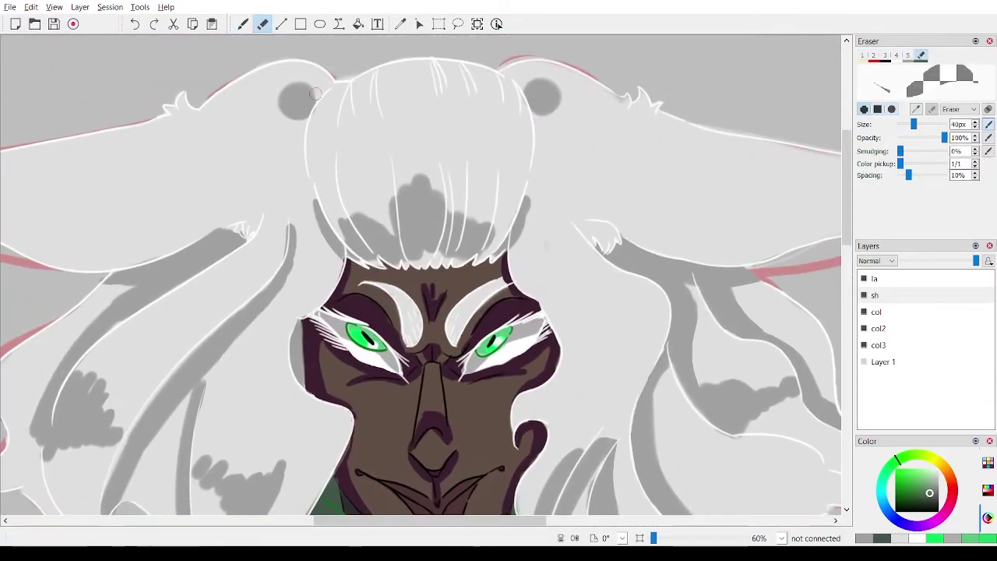
Look over the shading on the fringe, the face and both sides of the hair.
{"action": "key", "text": "Down"}
{"action": "key", "text": "Down"}
{"action": "key", "text": "Down"}
{"action": "key", "text": "Down"}
{"action": "key", "text": "Down"}
{"action": "key", "text": "Down"}
{"action": "key", "text": "Down"}
{"action": "key", "text": "Down"}
{"action": "key", "text": "Down"}
{"action": "key", "text": "Down"}
{"action": "key", "text": "Down"}
{"action": "key", "text": "Down"}
{"action": "key", "text": "ctrl+minus"}
{"action": "key", "text": "ctrl+minus"}
{"action": "key", "text": "ctrl+minus"}
{"action": "key", "text": "ctrl+minus"}
{"action": "key", "text": "Up"}
{"action": "key", "text": "Up"}
{"action": "key", "text": "ctrl+plus"}
{"action": "key", "text": "ctrl+plus"}
{"action": "key", "text": "ctrl+plus"}
{"action": "key", "text": "Left"}
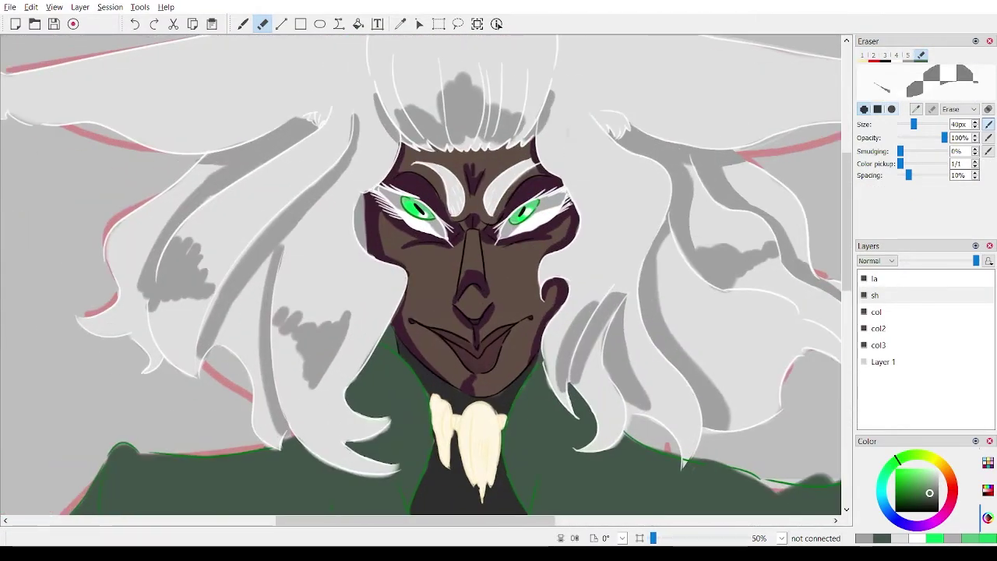
{"action": "key", "text": "Right"}
{"action": "key", "text": "Up"}
{"action": "key", "text": "Right"}
{"action": "key", "text": "Down"}
{"action": "key", "text": "Left"}
{"action": "key", "text": "Down"}
{"action": "key", "text": "Down"}
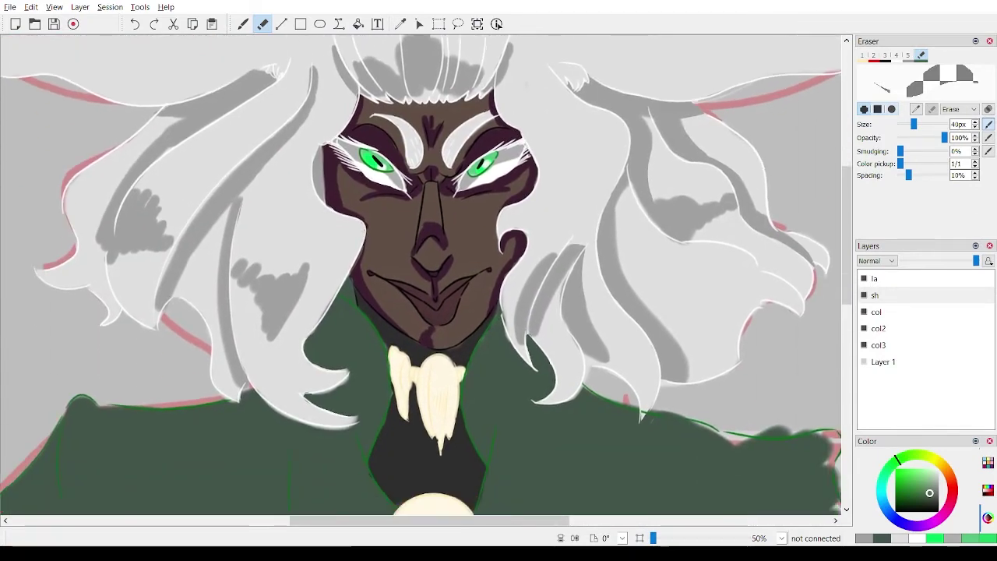
Paint dark green shadows along the fold lines on the left half of the coat and tidy the overspill at the shoulder.
{"action": "key", "text": "Left"}
{"action": "key", "text": "Down"}
{"action": "key", "text": "Down"}
{"action": "key", "text": "Down"}
{"action": "key", "text": "Down"}
{"action": "key", "text": "Down"}
{"action": "key", "text": "Down"}
{"action": "key", "text": "Down"}
{"action": "key", "text": "Down"}
{"action": "key", "text": "Down"}
{"action": "key", "text": "Down"}
{"action": "key", "text": "Down"}
{"action": "key", "text": "Down"}
{"action": "key", "text": "Down"}
{"action": "key", "text": "Down"}
{"action": "key", "text": "ctrl+minus"}
{"action": "key", "text": "ctrl+minus"}
{"action": "key", "text": "ctrl+plus"}
{"action": "key", "text": "b"}
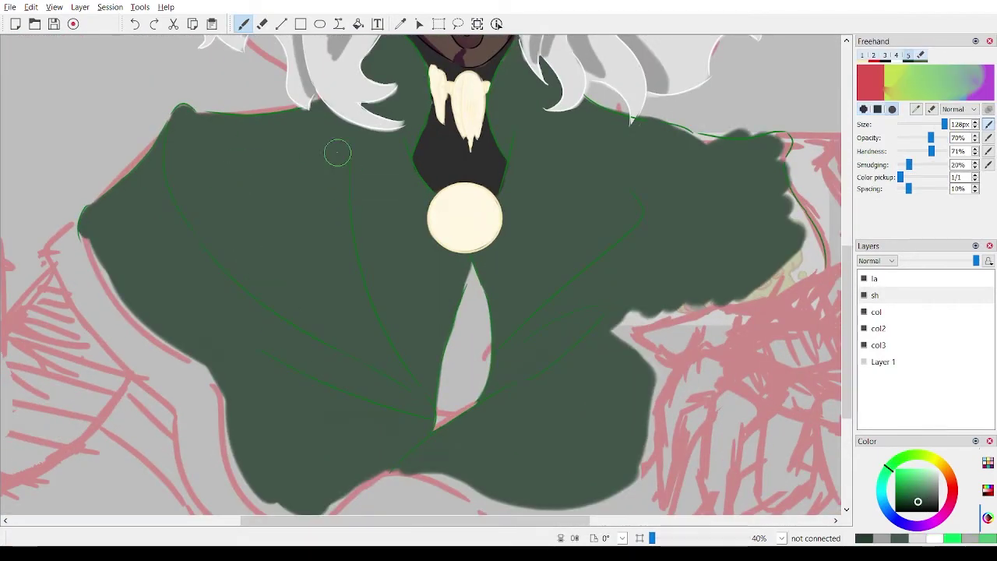
{"action": "left_click_drag", "start_coordinate": [343, 137], "coordinate": [421, 393]}
{"action": "mouse_move", "coordinate": [165, 148]}
{"action": "left_mouse_down"}
{"action": "mouse_move", "coordinate": [340, 345]}
{"action": "mouse_move", "coordinate": [385, 369]}
{"action": "left_mouse_up"}
{"action": "left_click_drag", "start_coordinate": [429, 409], "coordinate": [187, 237]}
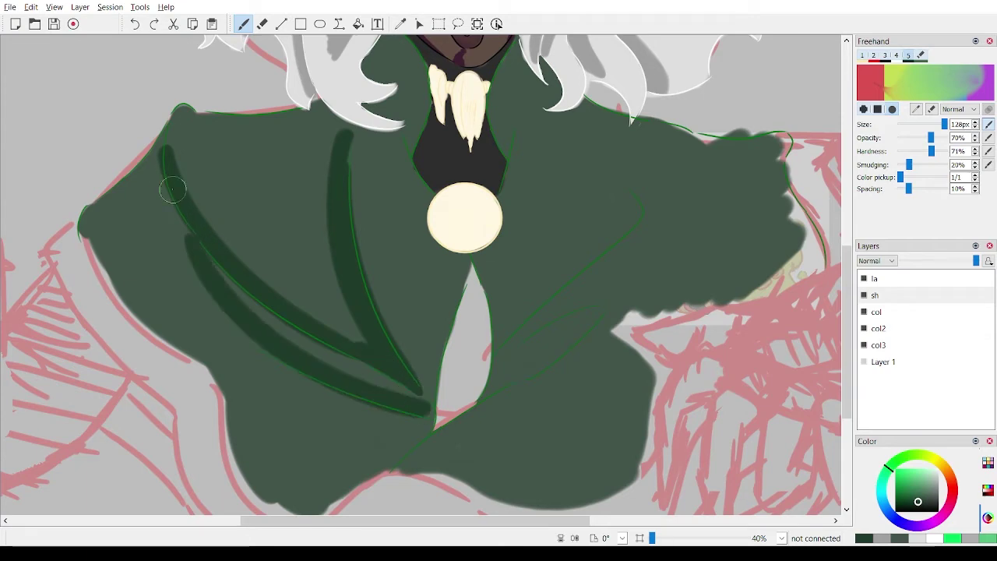
{"action": "left_click_drag", "start_coordinate": [165, 127], "coordinate": [191, 279]}
{"action": "key", "text": "e"}
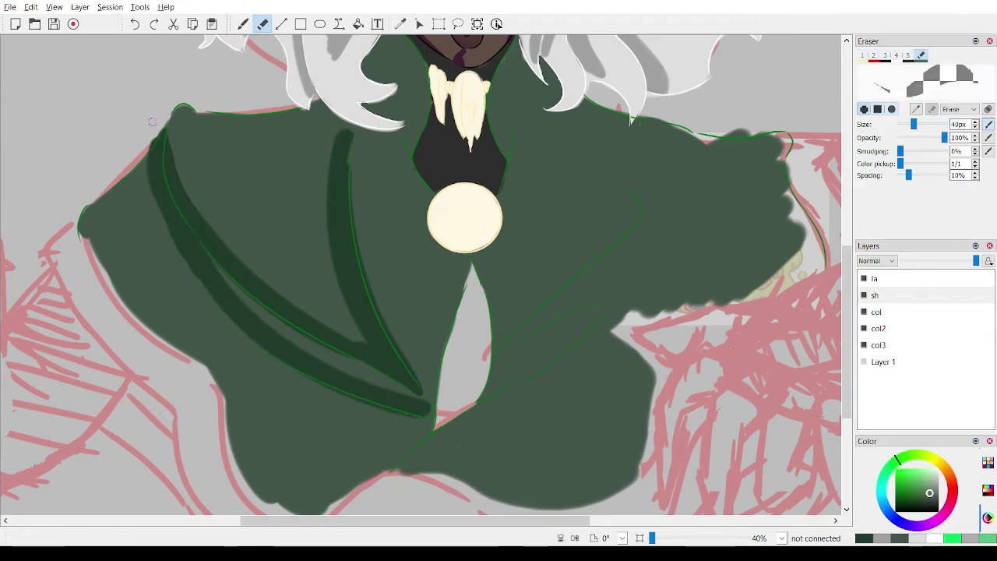
Paint tan shadow patches on the lower left and upper right of the round cream brooch.
{"action": "left_click", "coordinate": [243, 25]}
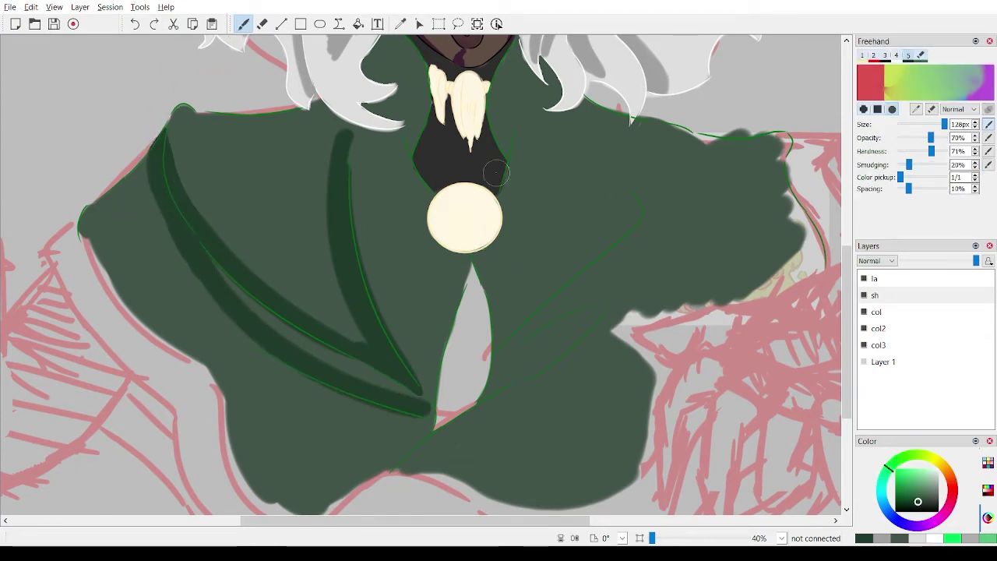
{"action": "scroll", "coordinate": [496, 172], "scroll_direction": "right", "scroll_amount": 1}
{"action": "scroll", "coordinate": [496, 172], "scroll_direction": "up", "scroll_amount": 5}
{"action": "scroll", "coordinate": [496, 172], "scroll_direction": "down", "scroll_amount": 5}
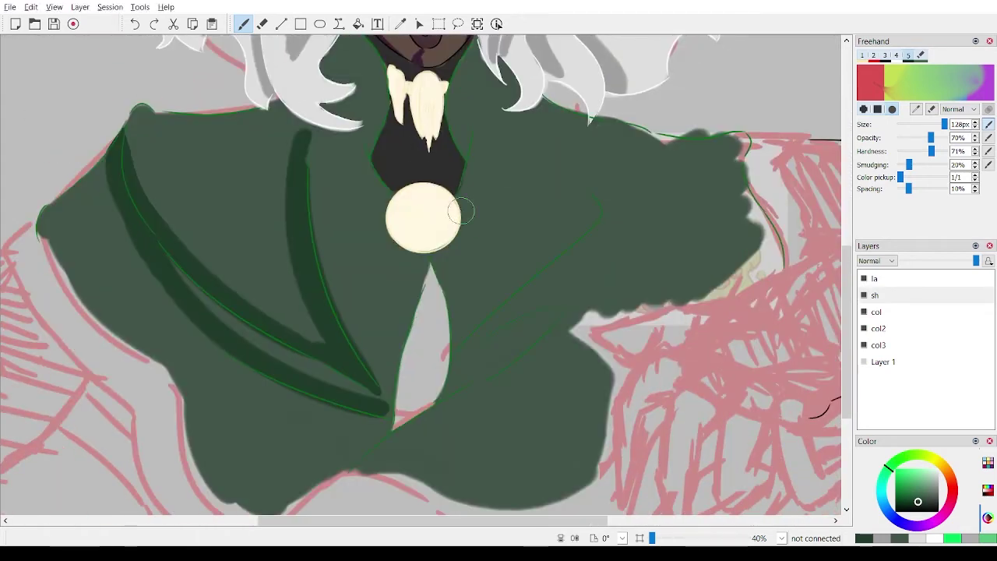
{"action": "left_click_drag", "start_coordinate": [395, 210], "coordinate": [399, 216]}
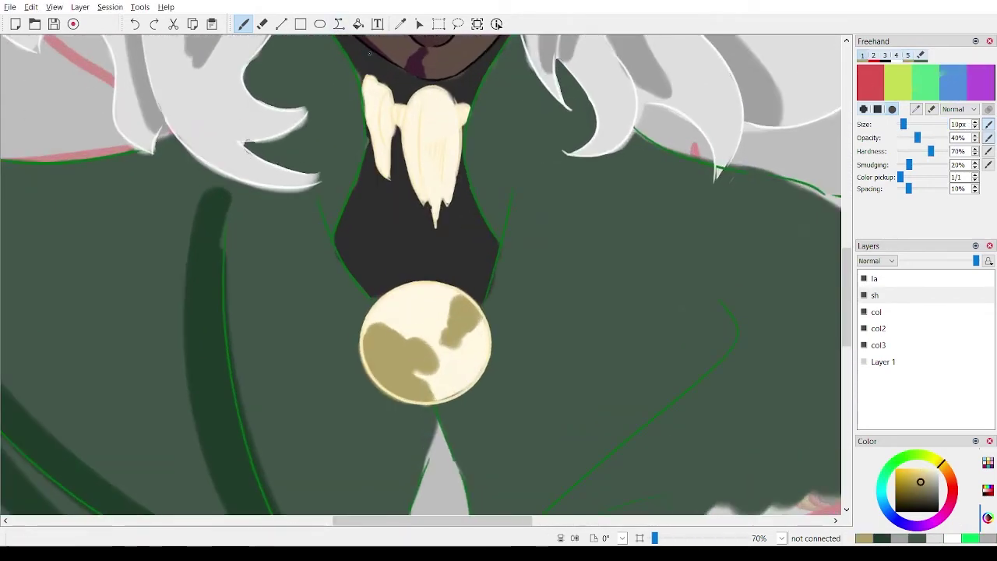
Paint tan shadows on the cream tooth-shaped pendants at the neck with the 128px brush, undoing unwanted strokes.
{"action": "key", "text": "5"}
{"action": "mouse_move", "coordinate": [422, 108]}
{"action": "left_mouse_down"}
{"action": "mouse_move", "coordinate": [429, 161]}
{"action": "mouse_move", "coordinate": [448, 147]}
{"action": "left_mouse_up"}
{"action": "key", "text": "ctrl+z"}
{"action": "left_click_drag", "start_coordinate": [389, 99], "coordinate": [385, 147]}
{"action": "left_click_drag", "start_coordinate": [468, 106], "coordinate": [464, 120]}
{"action": "left_click_drag", "start_coordinate": [417, 111], "coordinate": [424, 171]}
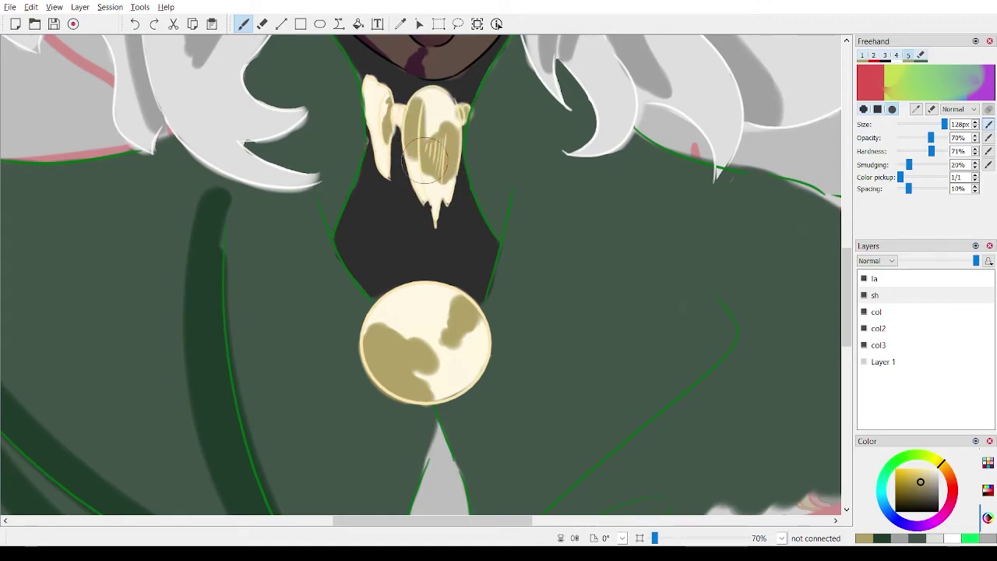
{"action": "key", "text": "ctrl+z"}
Look over the shading on the hair, face, pendants and coat.
{"action": "scroll", "coordinate": [491, 289], "scroll_direction": "down", "scroll_amount": 5}
{"action": "scroll", "coordinate": [416, 222], "scroll_direction": "up", "scroll_amount": 10}
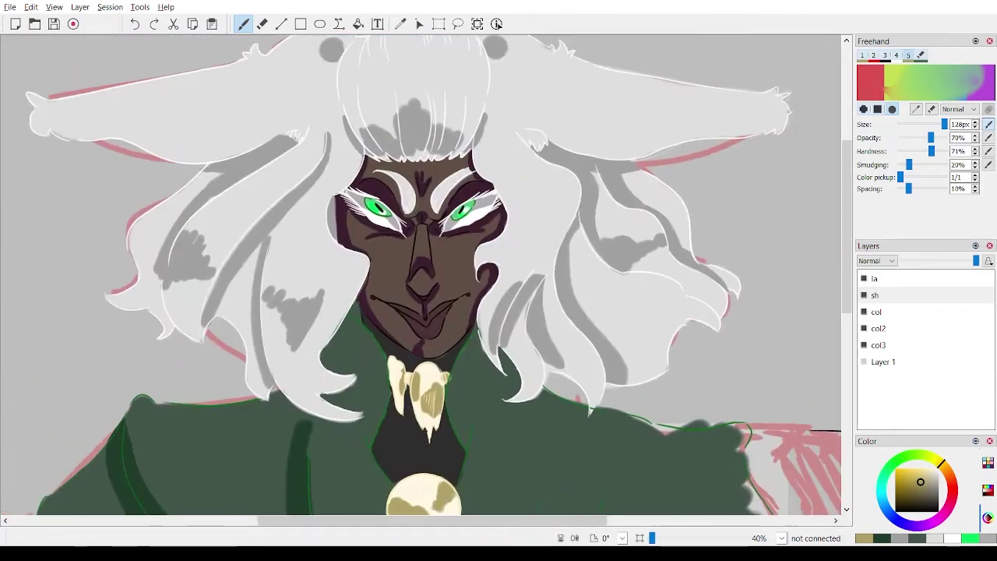
{"action": "scroll", "coordinate": [416, 226], "scroll_direction": "down", "scroll_amount": 10}
{"action": "scroll", "coordinate": [412, 99], "scroll_direction": "down", "scroll_amount": 2}
{"action": "scroll", "coordinate": [412, 98], "scroll_direction": "up", "scroll_amount": 1}
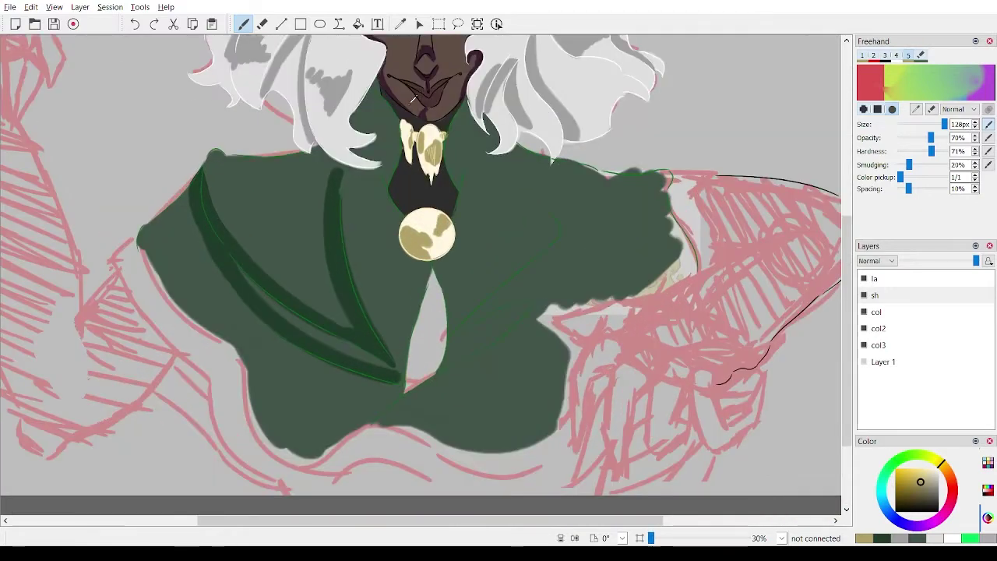
{"action": "scroll", "coordinate": [412, 98], "scroll_direction": "up", "scroll_amount": 3}
{"action": "scroll", "coordinate": [411, 98], "scroll_direction": "up", "scroll_amount": 3}
{"action": "scroll", "coordinate": [589, 187], "scroll_direction": "up", "scroll_amount": 1}
{"action": "left_click", "coordinate": [589, 187], "text": "ctrl"}
{"action": "scroll", "coordinate": [589, 187], "scroll_direction": "down", "scroll_amount": 2}
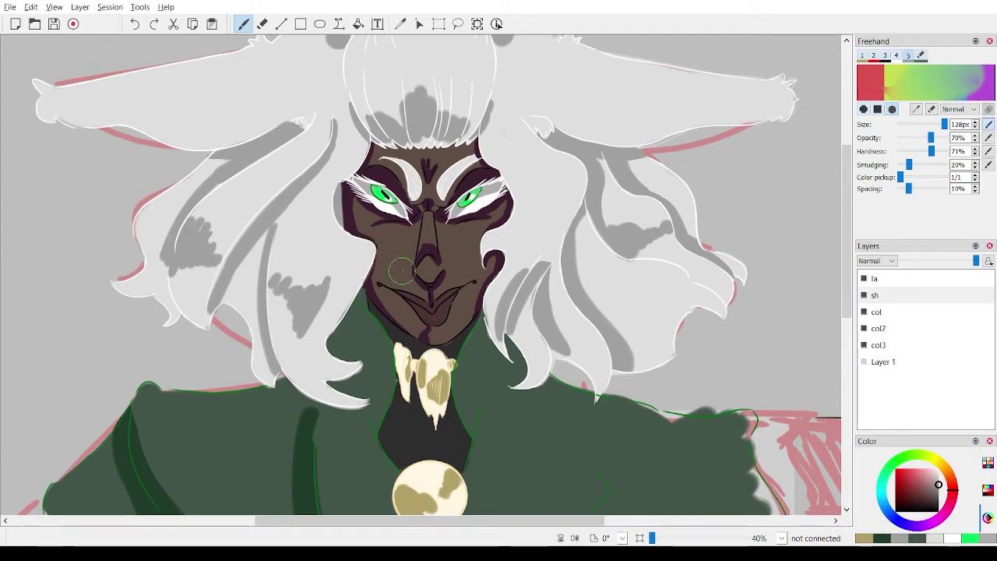
{"action": "scroll", "coordinate": [330, 69], "scroll_direction": "down", "scroll_amount": 1}
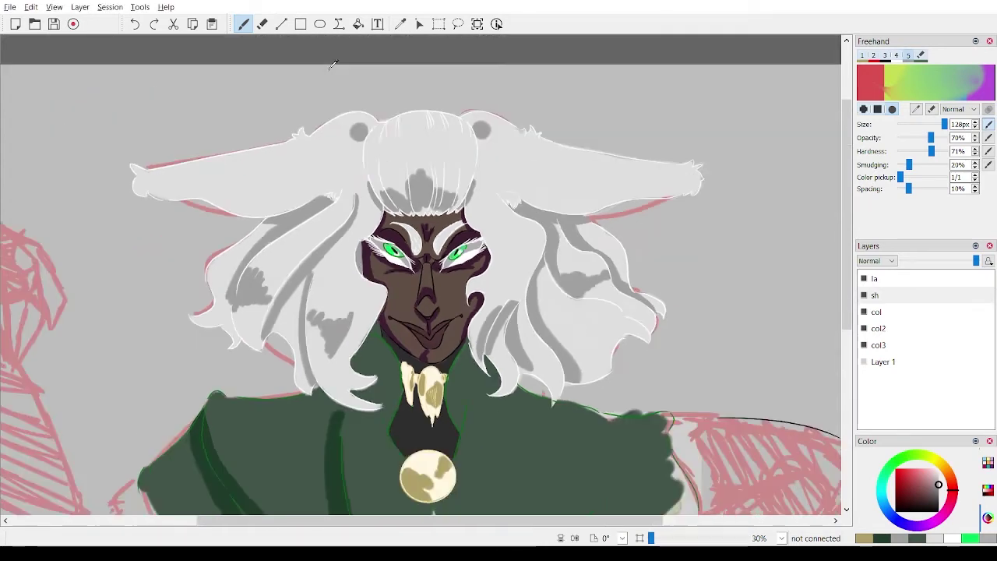
Select the hair and ears around the face with a free-form selection and delete the grey shadows inside it.
{"action": "scroll", "coordinate": [335, 64], "scroll_direction": "up", "scroll_amount": 1}
{"action": "key", "text": "d"}
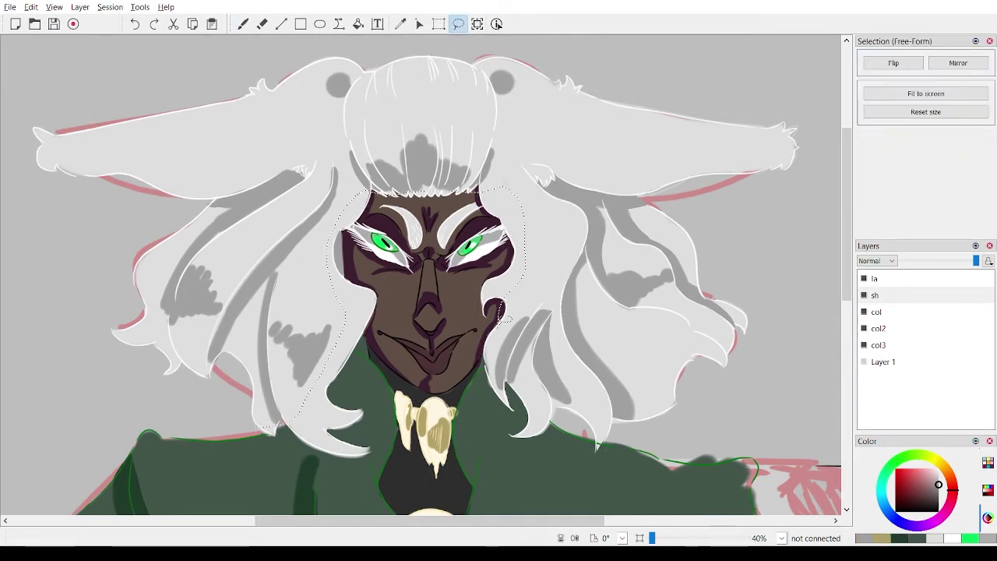
{"action": "mouse_move", "coordinate": [504, 318]}
{"action": "left_mouse_down"}
{"action": "mouse_move", "coordinate": [794, 365]}
{"action": "mouse_move", "coordinate": [264, 427]}
{"action": "left_mouse_up"}
{"action": "key", "text": "Delete"}
{"action": "left_click", "coordinate": [259, 27]}
Repaint the missing dark purple shadow on the curled skin shape beside the cheek with a 32px brush.
{"action": "scroll", "coordinate": [514, 284], "scroll_direction": "up", "scroll_amount": 7}
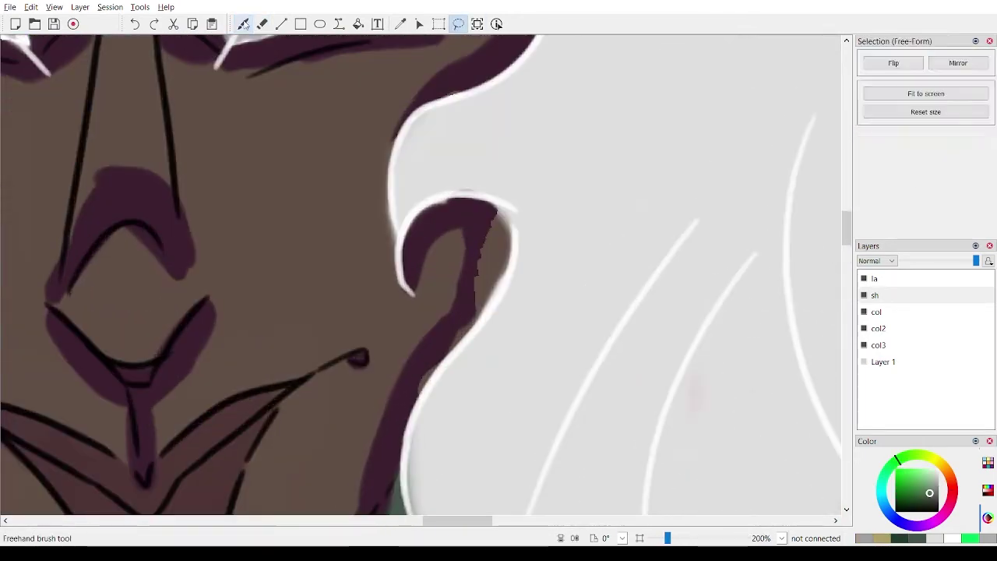
{"action": "key", "text": "b"}
{"action": "mouse_move", "coordinate": [467, 340]}
{"action": "left_mouse_down"}
{"action": "mouse_move", "coordinate": [472, 285]}
{"action": "mouse_move", "coordinate": [499, 234]}
{"action": "left_mouse_up"}
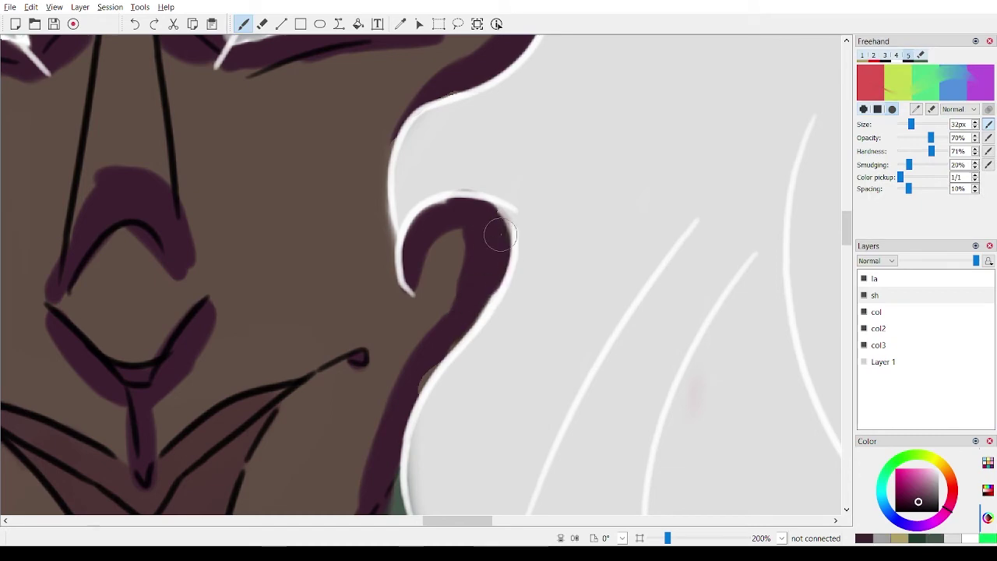
Paint grey shadows with the 128px brush across the top of the fringe, along the upper ear bases and beneath both ears.
{"action": "scroll", "coordinate": [456, 341], "scroll_direction": "down", "scroll_amount": 5}
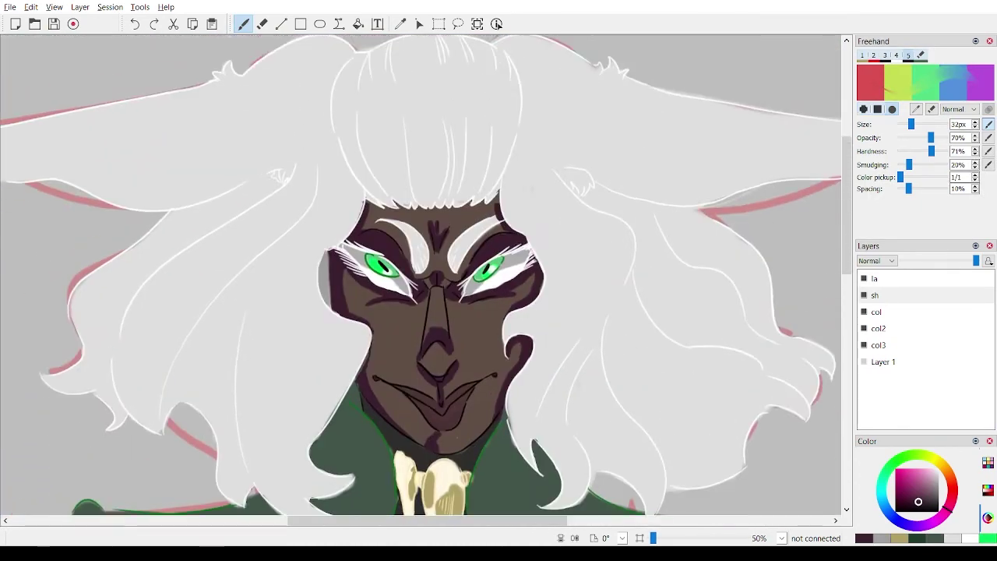
{"action": "scroll", "coordinate": [661, 267], "scroll_direction": "down", "scroll_amount": 2}
{"action": "scroll", "coordinate": [685, 267], "scroll_direction": "up", "scroll_amount": 2}
{"action": "left_click", "coordinate": [880, 538]}
{"action": "left_click_drag", "start_coordinate": [911, 124], "coordinate": [945, 124]}
{"action": "mouse_move", "coordinate": [292, 84]}
{"action": "left_mouse_down"}
{"action": "mouse_move", "coordinate": [341, 77]}
{"action": "mouse_move", "coordinate": [375, 85]}
{"action": "mouse_move", "coordinate": [346, 107]}
{"action": "mouse_move", "coordinate": [417, 86]}
{"action": "mouse_move", "coordinate": [462, 94]}
{"action": "mouse_move", "coordinate": [469, 68]}
{"action": "mouse_move", "coordinate": [507, 111]}
{"action": "mouse_move", "coordinate": [532, 60]}
{"action": "left_mouse_up"}
{"action": "left_click_drag", "start_coordinate": [179, 245], "coordinate": [281, 199]}
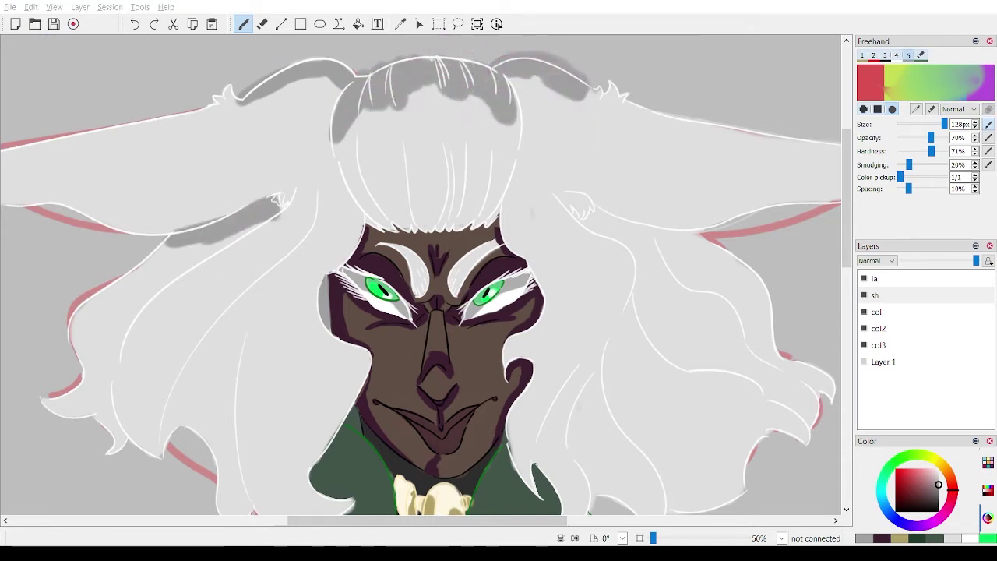
{"action": "left_click_drag", "start_coordinate": [582, 212], "coordinate": [692, 233]}
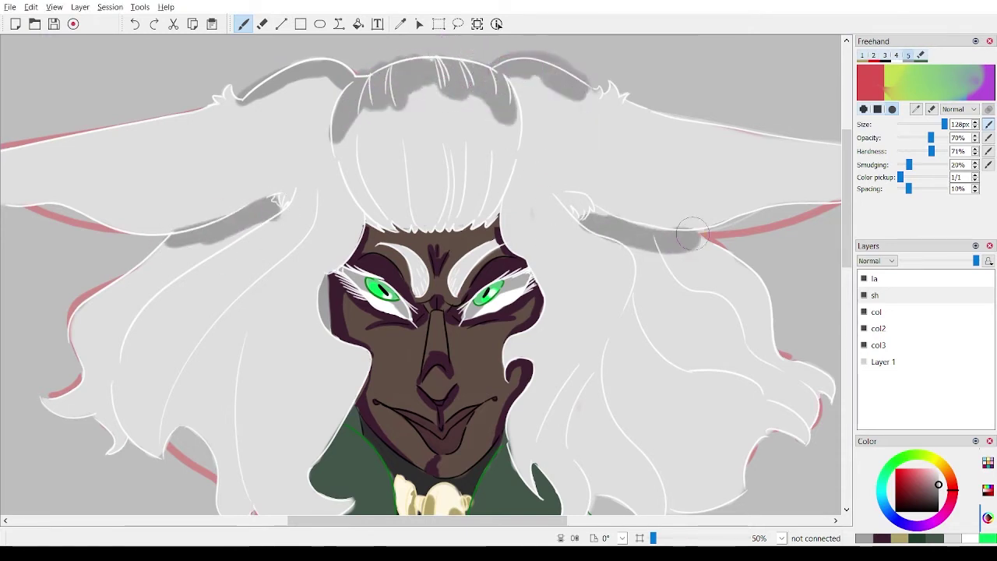
Erase the overspill of the grey shadows beneath both ears and retouch the one at the right ear's inner tuft.
{"action": "left_click", "coordinate": [263, 23]}
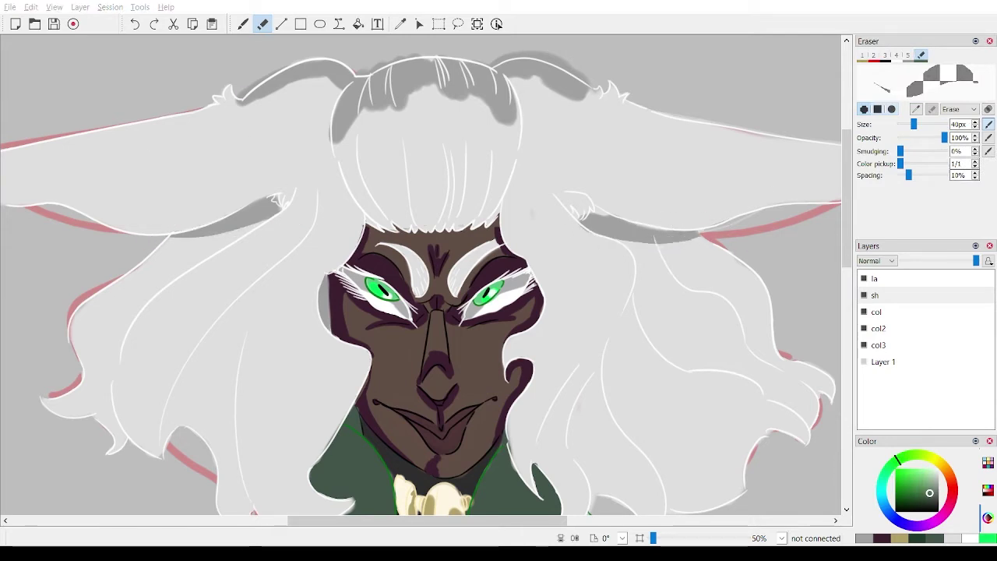
{"action": "left_click", "coordinate": [242, 24]}
{"action": "left_click", "coordinate": [595, 216]}
{"action": "left_click", "coordinate": [262, 24]}
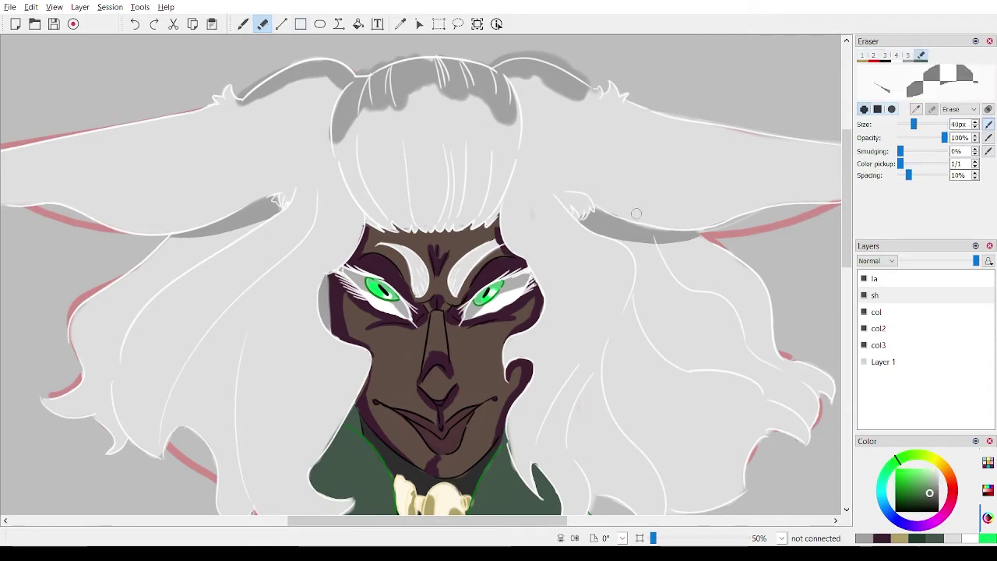
Erase the grey overspill above the fringe and ears, and smooth the lower edges of the shadows on the upper ear bases.
{"action": "scroll", "coordinate": [264, 190], "scroll_direction": "up", "scroll_amount": 5}
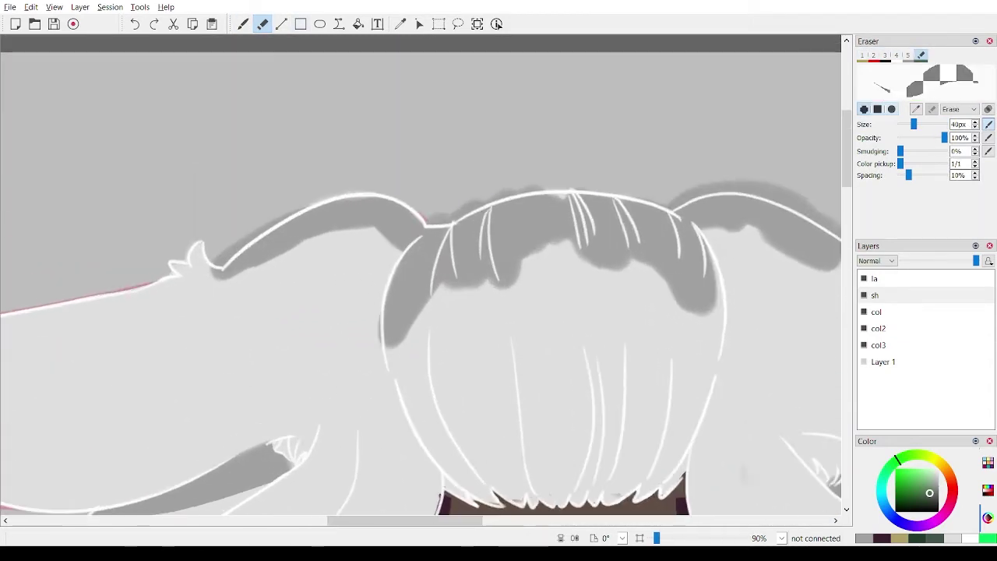
{"action": "left_click_drag", "start_coordinate": [390, 247], "coordinate": [321, 235]}
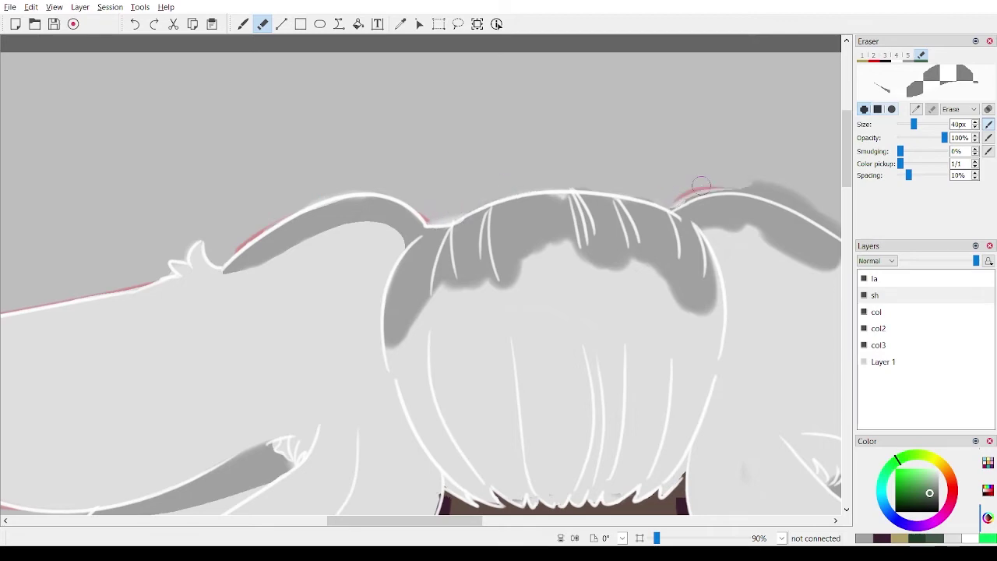
{"action": "left_click_drag", "start_coordinate": [700, 186], "coordinate": [816, 206]}
{"action": "scroll", "coordinate": [783, 158], "scroll_direction": "right", "scroll_amount": 2}
{"action": "left_click_drag", "start_coordinate": [570, 214], "coordinate": [612, 246]}
{"action": "left_click_drag", "start_coordinate": [468, 241], "coordinate": [580, 267]}
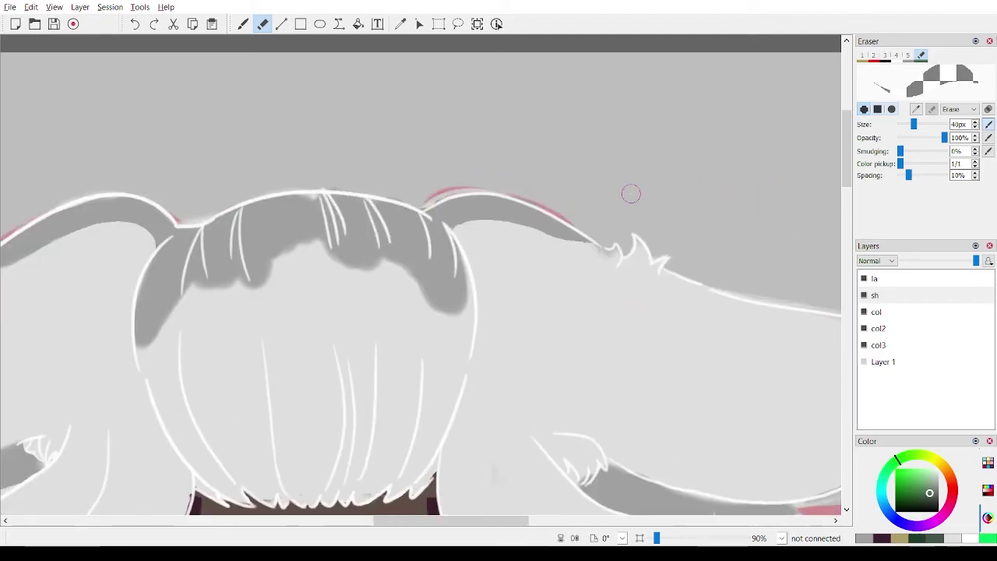
{"action": "scroll", "coordinate": [631, 193], "scroll_direction": "down", "scroll_amount": 6}
Dab round grey shadows near both ear tips and beside the upper ear tufts, and erase the overspill outside the outlines.
{"action": "left_click", "coordinate": [242, 23]}
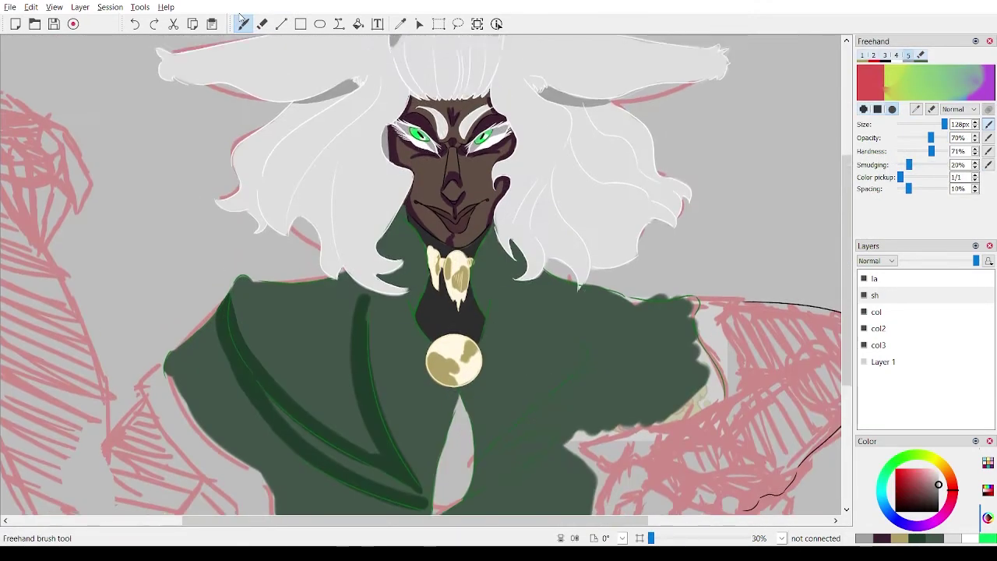
{"action": "scroll", "coordinate": [467, 272], "scroll_direction": "down", "scroll_amount": 3}
{"action": "scroll", "coordinate": [499, 257], "scroll_direction": "up", "scroll_amount": 5}
{"action": "scroll", "coordinate": [312, 233], "scroll_direction": "left", "scroll_amount": 2}
{"action": "scroll", "coordinate": [236, 215], "scroll_direction": "up", "scroll_amount": 2}
{"action": "left_click_drag", "start_coordinate": [173, 239], "coordinate": [196, 235]}
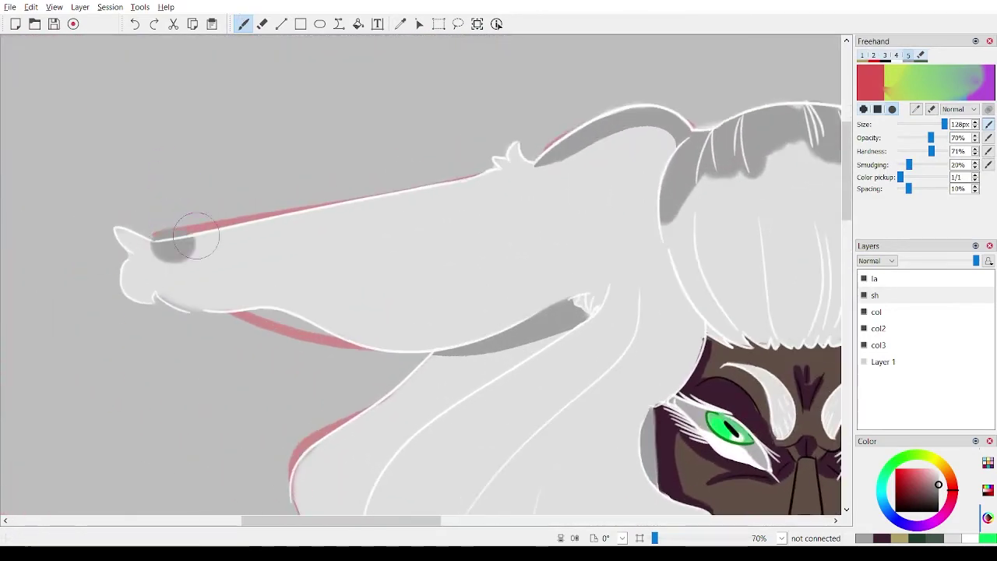
{"action": "key", "text": "m"}
{"action": "scroll", "coordinate": [782, 205], "scroll_direction": "down", "scroll_amount": 4}
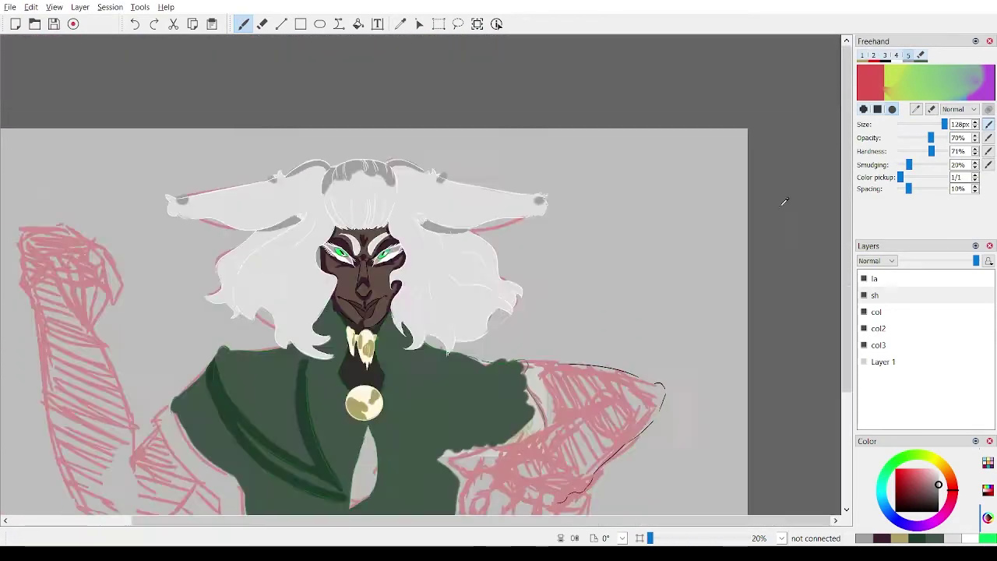
{"action": "scroll", "coordinate": [596, 254], "scroll_direction": "up", "scroll_amount": 2}
{"action": "key", "text": "e"}
{"action": "key", "text": "m"}
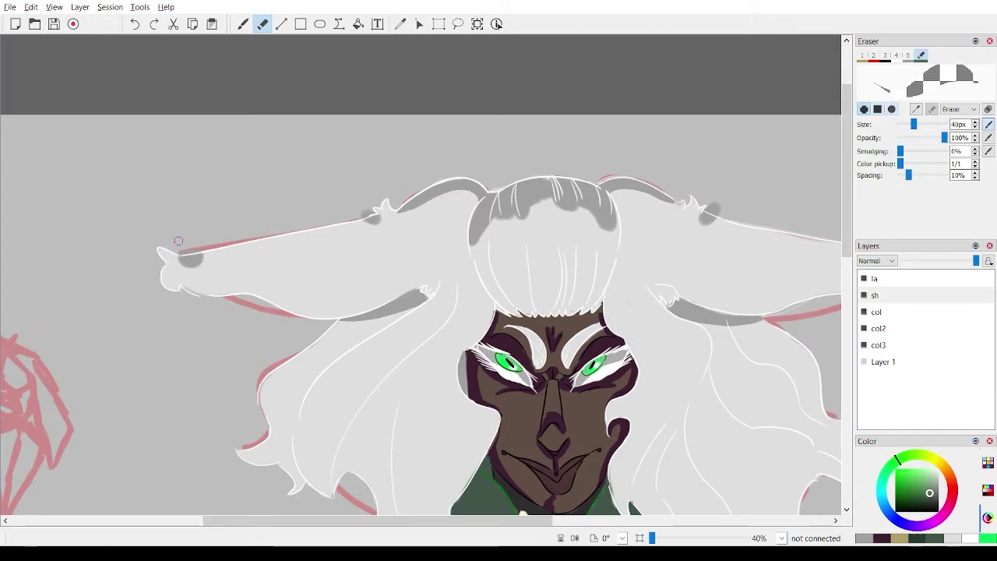
{"action": "scroll", "coordinate": [189, 246], "scroll_direction": "down", "scroll_amount": 1}
Paint a tapering grey shadow on the upper hair strand below the left ear and clean up its edges.
{"action": "scroll", "coordinate": [189, 245], "scroll_direction": "up", "scroll_amount": 3}
{"action": "key", "text": "b"}
{"action": "left_click_drag", "start_coordinate": [195, 152], "coordinate": [159, 183]}
{"action": "left_click_drag", "start_coordinate": [259, 175], "coordinate": [250, 182]}
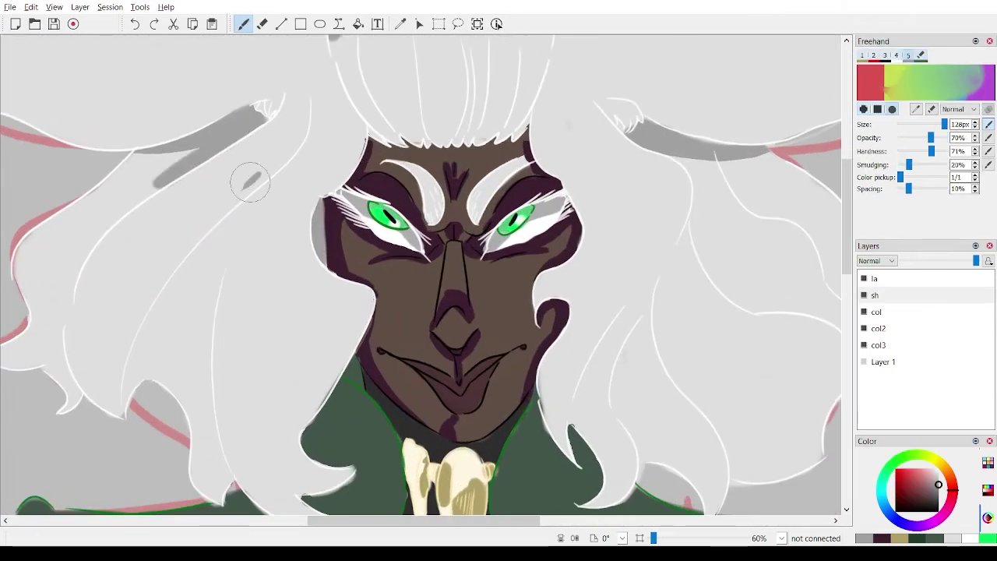
{"action": "left_click_drag", "start_coordinate": [189, 158], "coordinate": [152, 194]}
{"action": "key", "text": "e"}
Paint a grey shadow down the long wavy strand line right of the face and erase its edges into a narrow taper.
{"action": "key", "text": "b"}
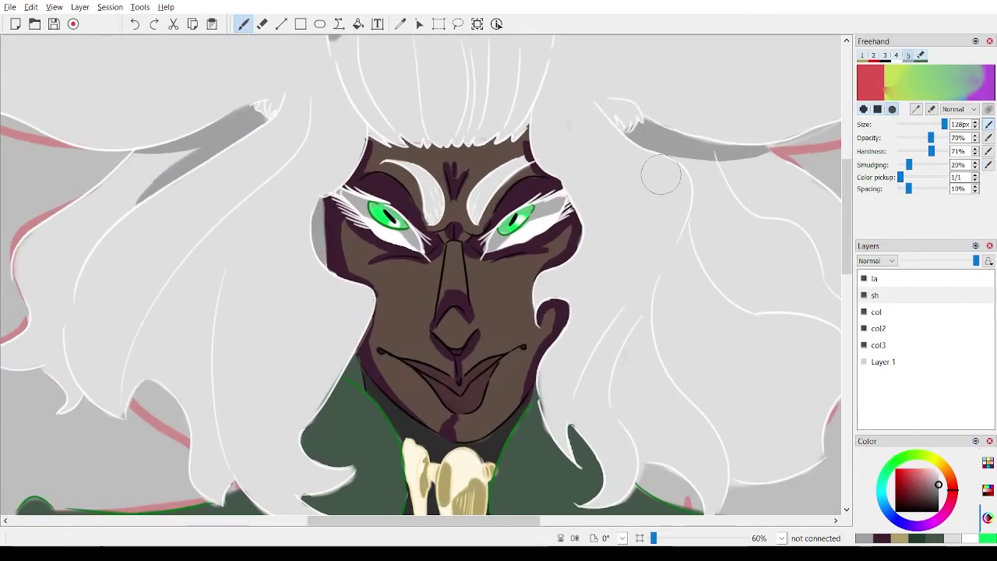
{"action": "left_click_drag", "start_coordinate": [661, 167], "coordinate": [709, 175]}
{"action": "key", "text": "e"}
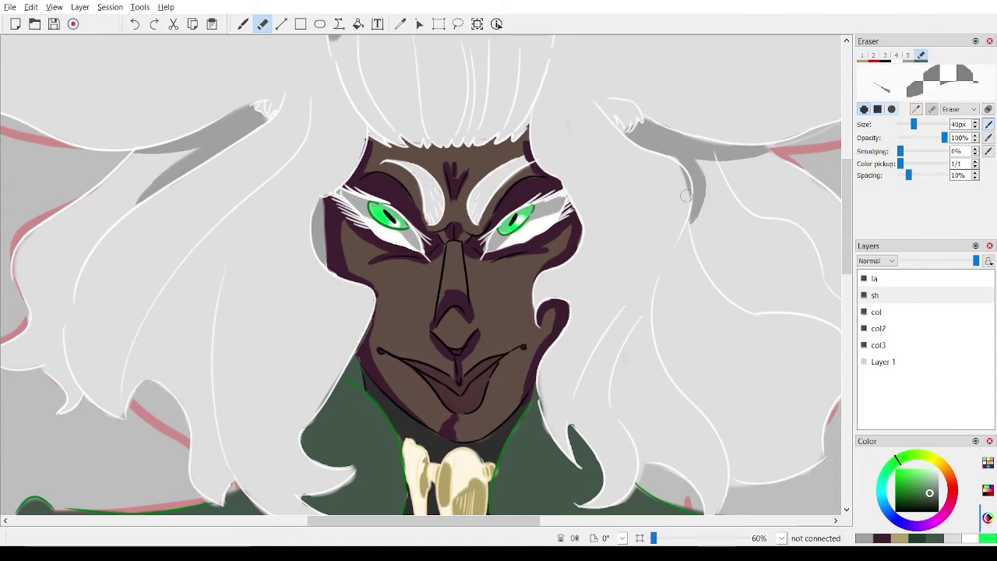
{"action": "key", "text": "b"}
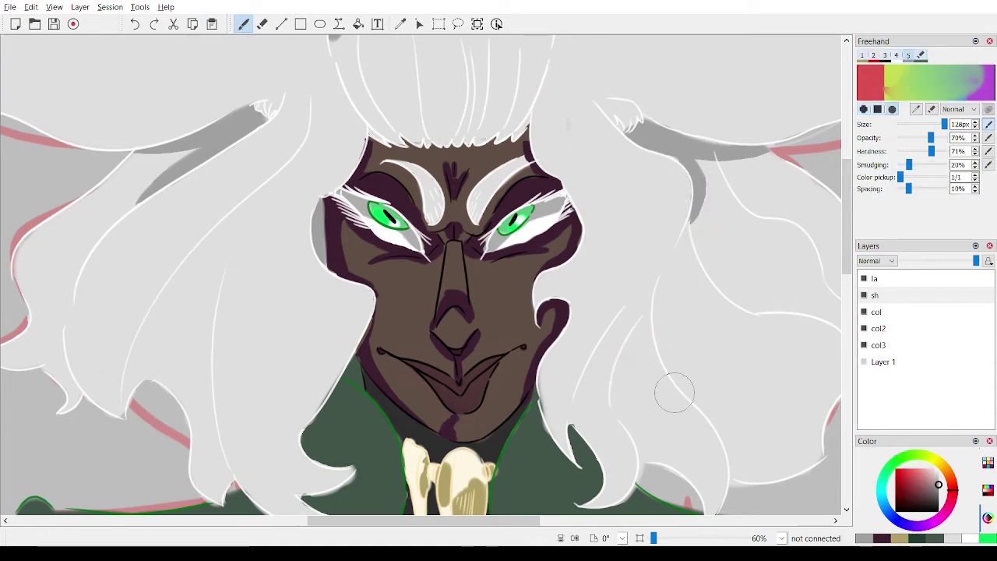
{"action": "left_click_drag", "start_coordinate": [674, 392], "coordinate": [686, 230]}
{"action": "key", "text": "e"}
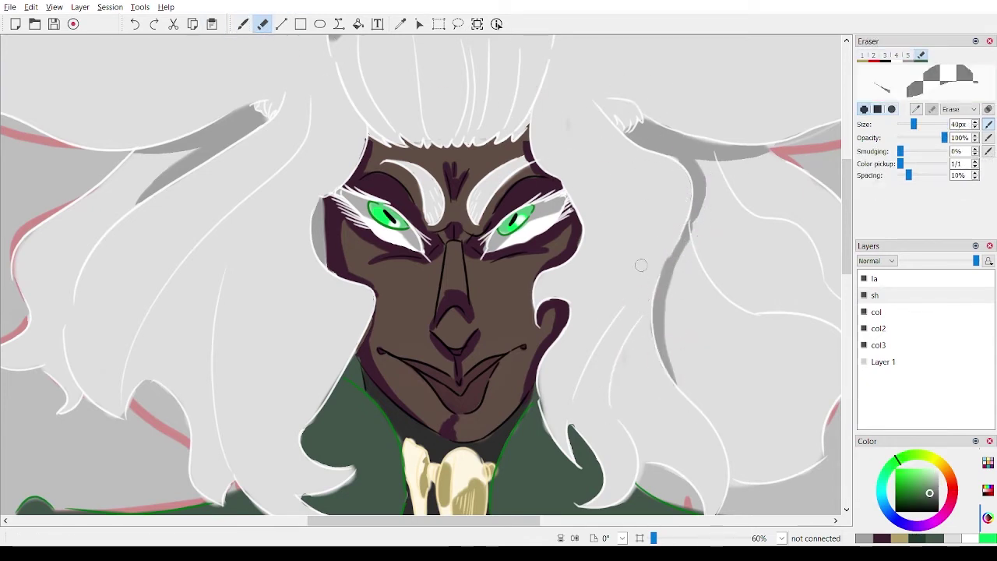
Paint a grey shadow along the lower strand line left of the face and erase the overspill to taper it.
{"action": "left_click", "coordinate": [244, 24]}
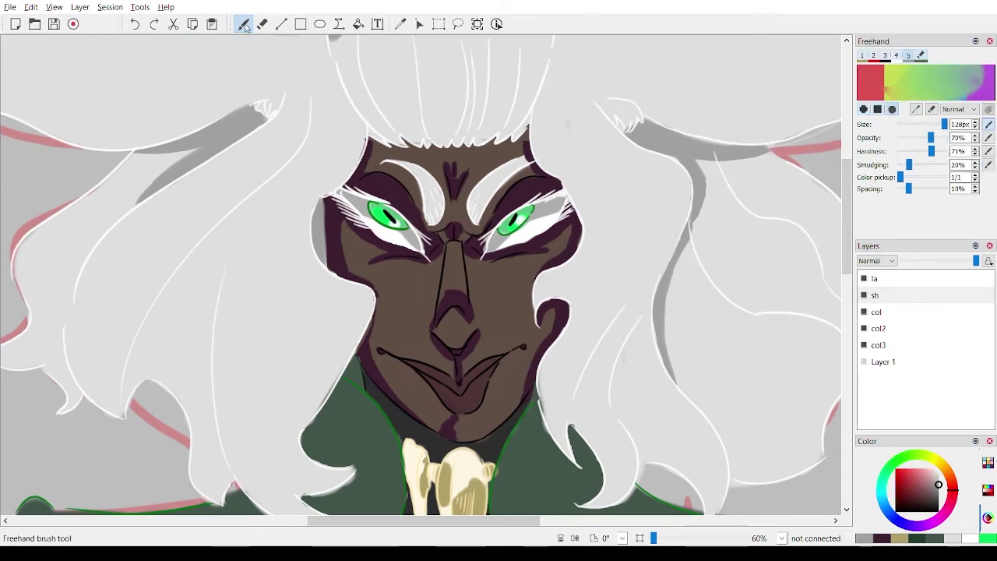
{"action": "mouse_move", "coordinate": [210, 420]}
{"action": "left_mouse_down"}
{"action": "mouse_move", "coordinate": [224, 261]}
{"action": "mouse_move", "coordinate": [204, 409]}
{"action": "left_mouse_up"}
{"action": "key", "text": "e"}
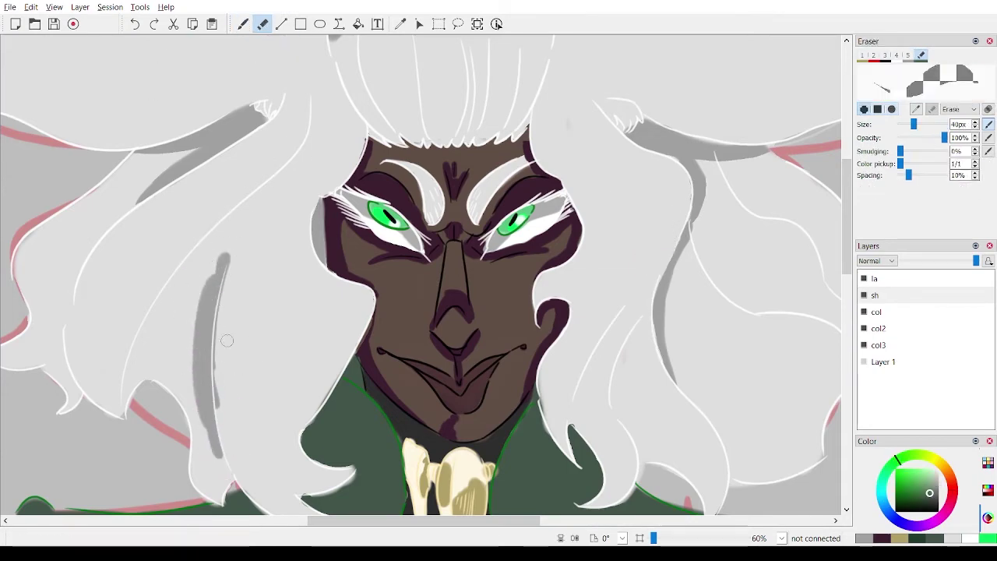
{"action": "left_click_drag", "start_coordinate": [229, 257], "coordinate": [225, 473]}
{"action": "scroll", "coordinate": [421, 209], "scroll_direction": "down", "scroll_amount": 4}
{"action": "scroll", "coordinate": [571, 221], "scroll_direction": "up", "scroll_amount": 5}
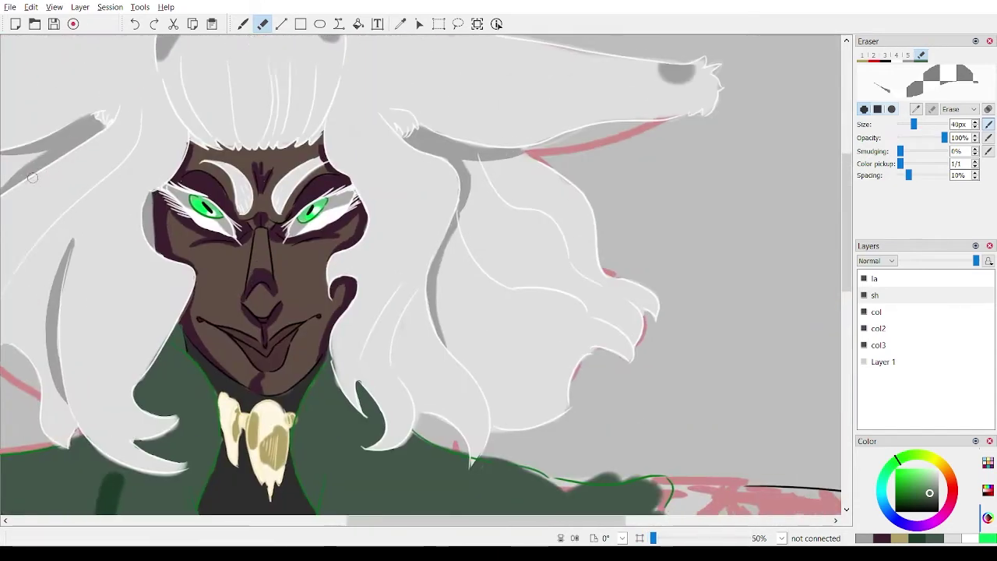
Paint a grey shadow between the curled strand tips at the far right of the hair and trim its lower edge.
{"action": "left_click", "coordinate": [248, 24]}
{"action": "left_click_drag", "start_coordinate": [536, 321], "coordinate": [602, 373]}
{"action": "key", "text": "e"}
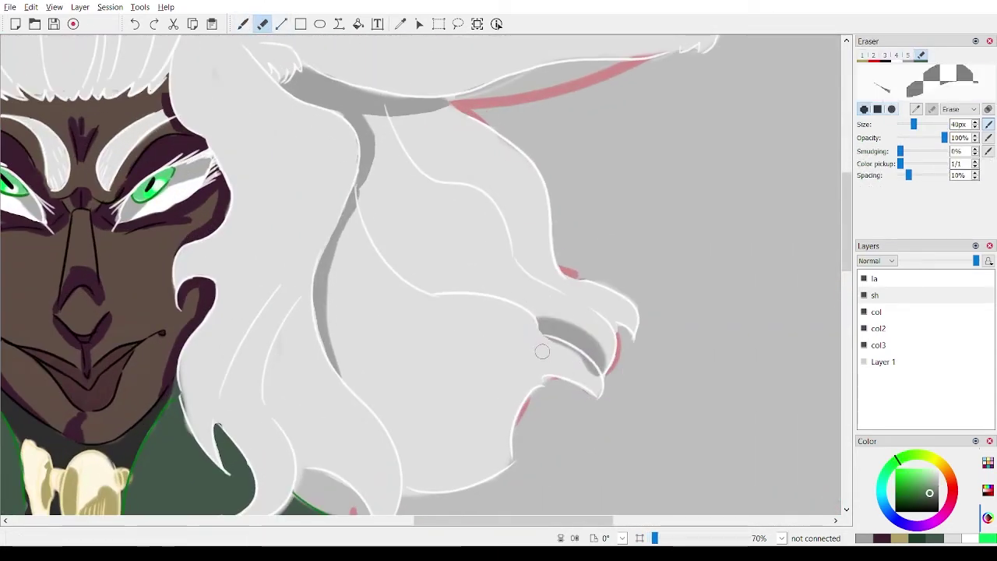
Paint a grey shadow along the middle wavy strand line right of the face down to the curled tips and erase rough edges.
{"action": "scroll", "coordinate": [541, 341], "scroll_direction": "down", "scroll_amount": 1}
{"action": "scroll", "coordinate": [540, 341], "scroll_direction": "up", "scroll_amount": 2}
{"action": "left_click", "coordinate": [243, 24]}
{"action": "mouse_move", "coordinate": [378, 204]}
{"action": "left_mouse_down"}
{"action": "mouse_move", "coordinate": [360, 145]}
{"action": "mouse_move", "coordinate": [456, 292]}
{"action": "mouse_move", "coordinate": [556, 333]}
{"action": "left_mouse_up"}
{"action": "key", "text": "ctrl+z"}
{"action": "key", "text": "e"}
{"action": "left_click_drag", "start_coordinate": [452, 307], "coordinate": [475, 321]}
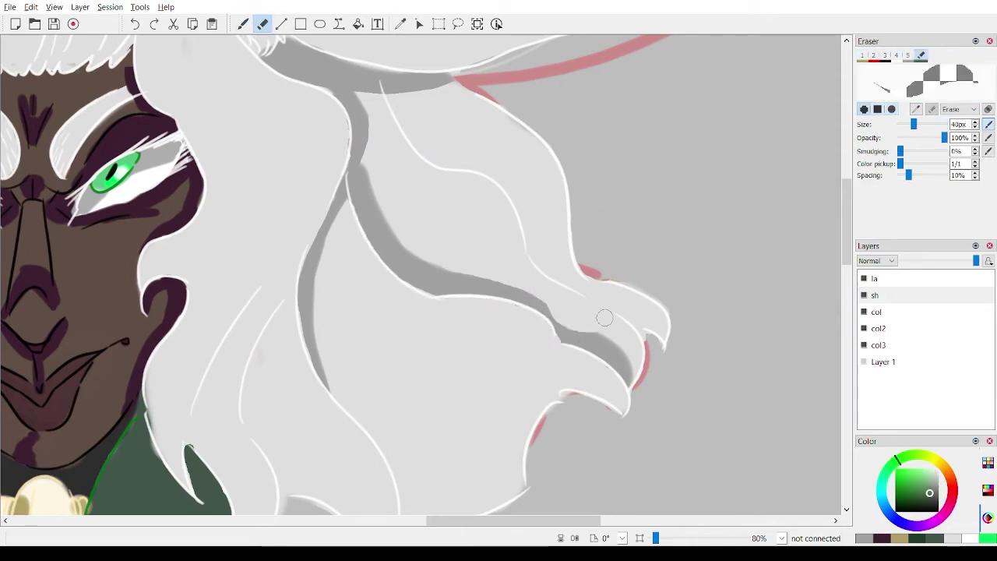
{"action": "left_click_drag", "start_coordinate": [549, 346], "coordinate": [593, 358]}
Paint a long curved grey shadow down the outer strand left of the face and erase its edges into a taper.
{"action": "scroll", "coordinate": [425, 269], "scroll_direction": "down", "scroll_amount": 4}
{"action": "left_click_drag", "start_coordinate": [234, 242], "coordinate": [555, 249]}
{"action": "scroll", "coordinate": [467, 249], "scroll_direction": "up", "scroll_amount": 4}
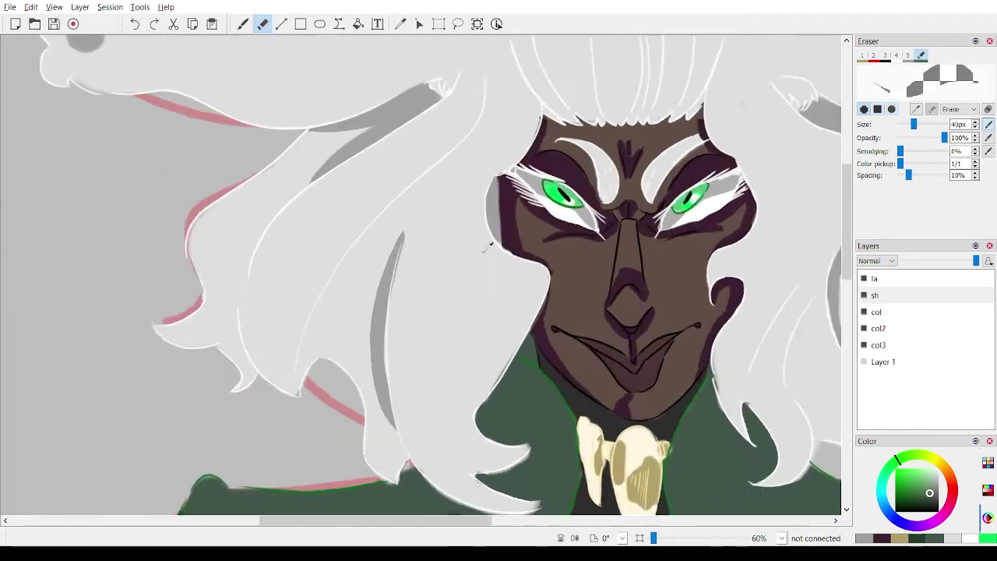
{"action": "key", "text": "b"}
{"action": "left_click_drag", "start_coordinate": [317, 409], "coordinate": [319, 242]}
{"action": "left_click_drag", "start_coordinate": [312, 311], "coordinate": [401, 144]}
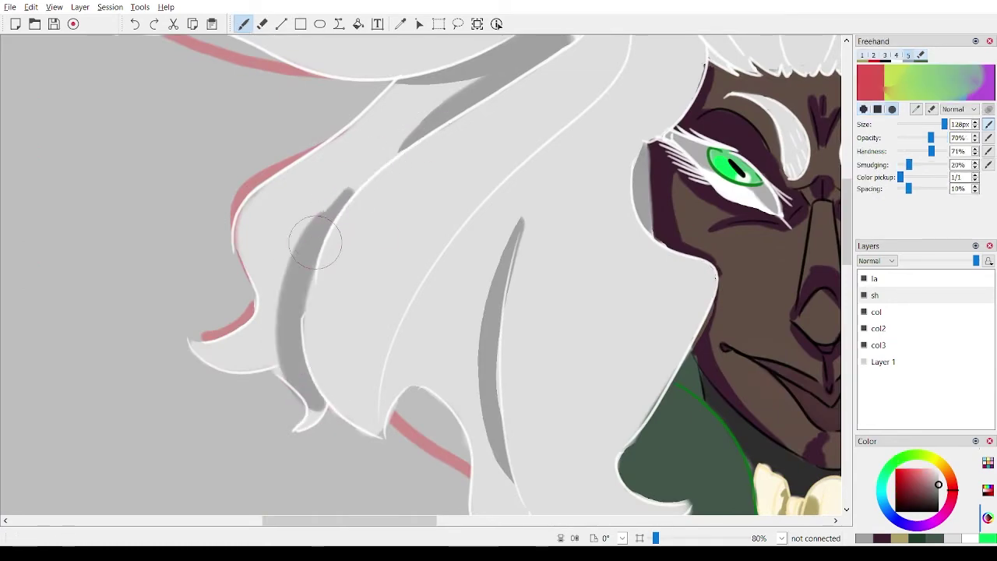
{"action": "key", "text": "e"}
{"action": "left_click_drag", "start_coordinate": [277, 307], "coordinate": [321, 411]}
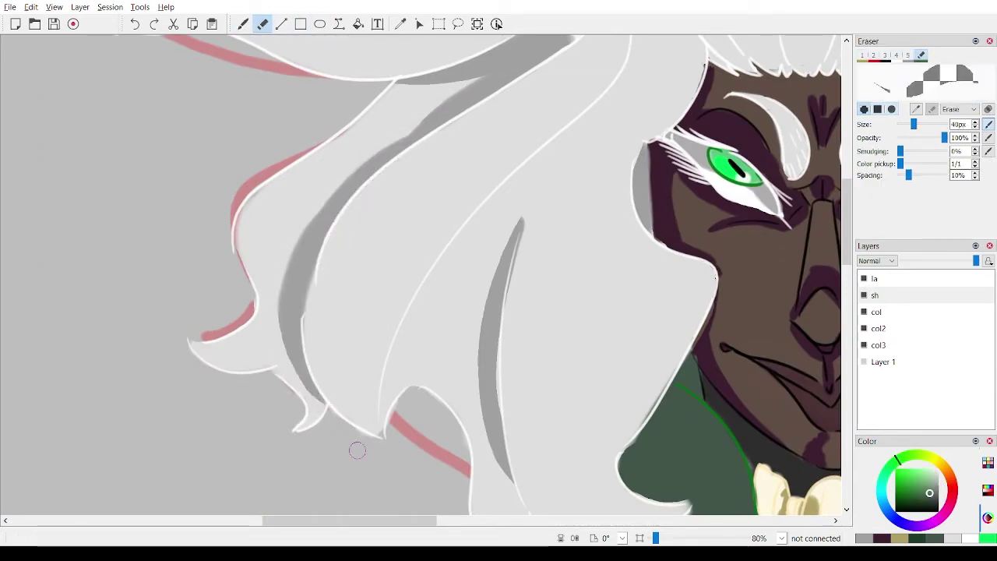
{"action": "left_click_drag", "start_coordinate": [284, 348], "coordinate": [279, 297]}
Paint a grey shadow along the upper wavy strand line below the right ear and erase the overspill on the ear.
{"action": "scroll", "coordinate": [338, 272], "scroll_direction": "down", "scroll_amount": 4}
{"action": "left_click_drag", "start_coordinate": [467, 272], "coordinate": [261, 274]}
{"action": "left_click", "coordinate": [246, 23]}
{"action": "scroll", "coordinate": [701, 222], "scroll_direction": "up", "scroll_amount": 4}
{"action": "key", "text": "ctrl+plus"}
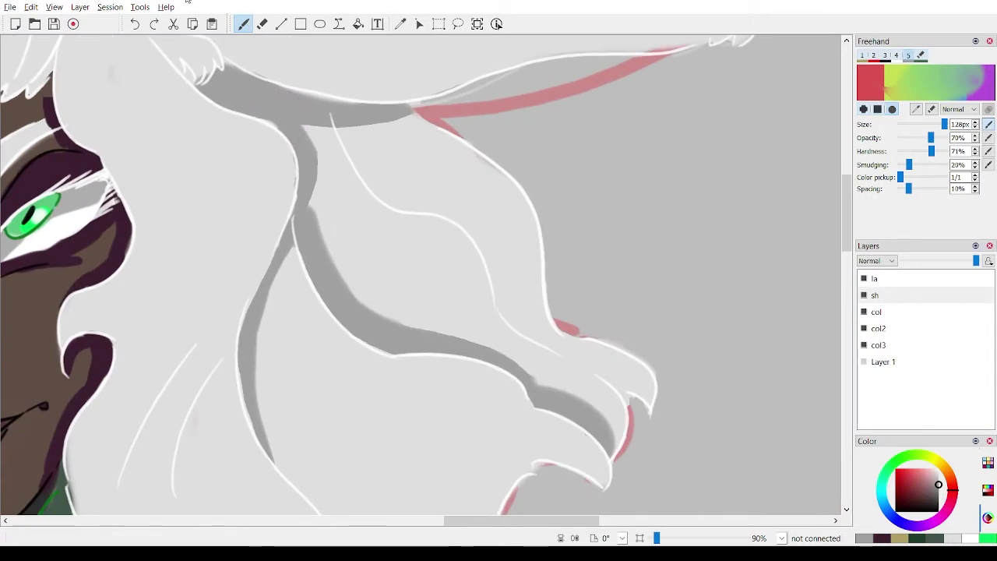
{"action": "key", "text": "e"}
{"action": "left_click", "coordinate": [246, 23]}
{"action": "mouse_move", "coordinate": [400, 101]}
{"action": "left_mouse_down"}
{"action": "mouse_move", "coordinate": [423, 207]}
{"action": "mouse_move", "coordinate": [400, 174]}
{"action": "mouse_move", "coordinate": [480, 284]}
{"action": "left_mouse_up"}
{"action": "key", "text": "e"}
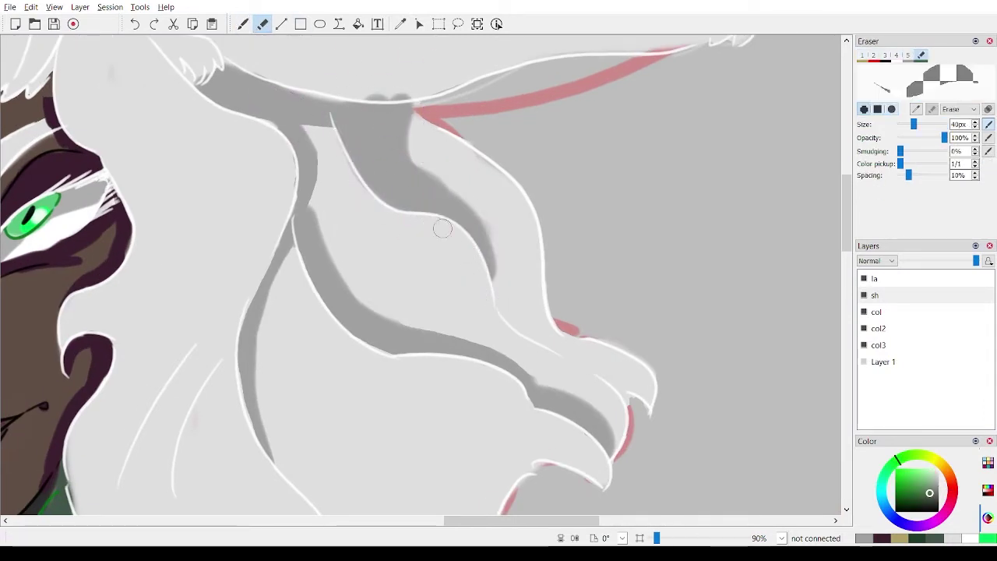
{"action": "left_click_drag", "start_coordinate": [358, 74], "coordinate": [401, 92]}
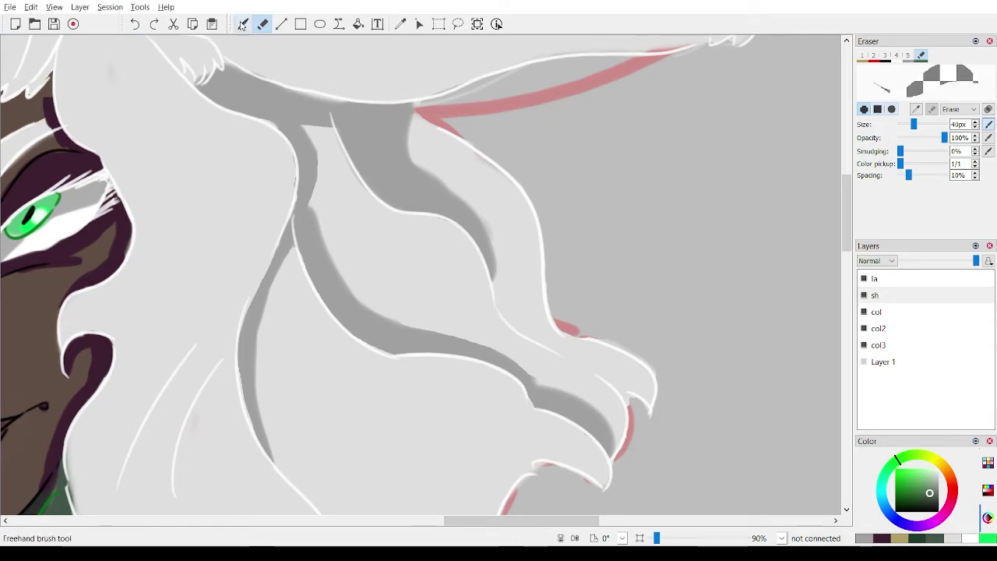
Paint a narrow grey shadow near the tip of the inner strand line left of the face and trim it.
{"action": "left_click", "coordinate": [243, 24]}
{"action": "mouse_move", "coordinate": [240, 45]}
{"action": "left_mouse_down"}
{"action": "mouse_move", "coordinate": [282, 97]}
{"action": "mouse_move", "coordinate": [571, 212]}
{"action": "mouse_move", "coordinate": [535, 228]}
{"action": "left_mouse_up"}
{"action": "left_click", "coordinate": [266, 29]}
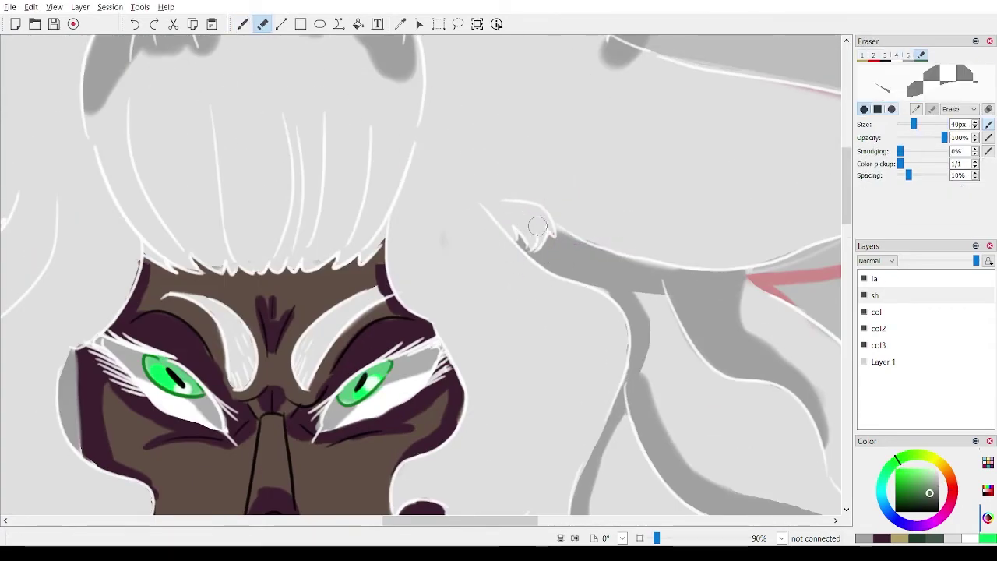
{"action": "scroll", "coordinate": [536, 230], "scroll_direction": "down", "scroll_amount": 4}
{"action": "scroll", "coordinate": [545, 241], "scroll_direction": "down", "scroll_amount": 1}
{"action": "left_click_drag", "start_coordinate": [568, 315], "coordinate": [545, 242]}
{"action": "scroll", "coordinate": [545, 241], "scroll_direction": "up", "scroll_amount": 1}
{"action": "left_click", "coordinate": [243, 24]}
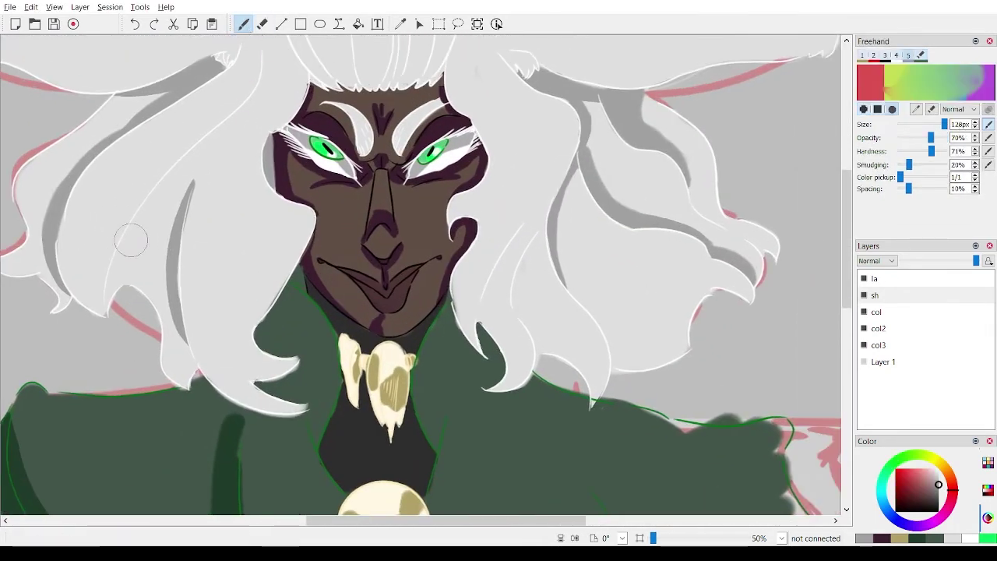
{"action": "key", "text": "e"}
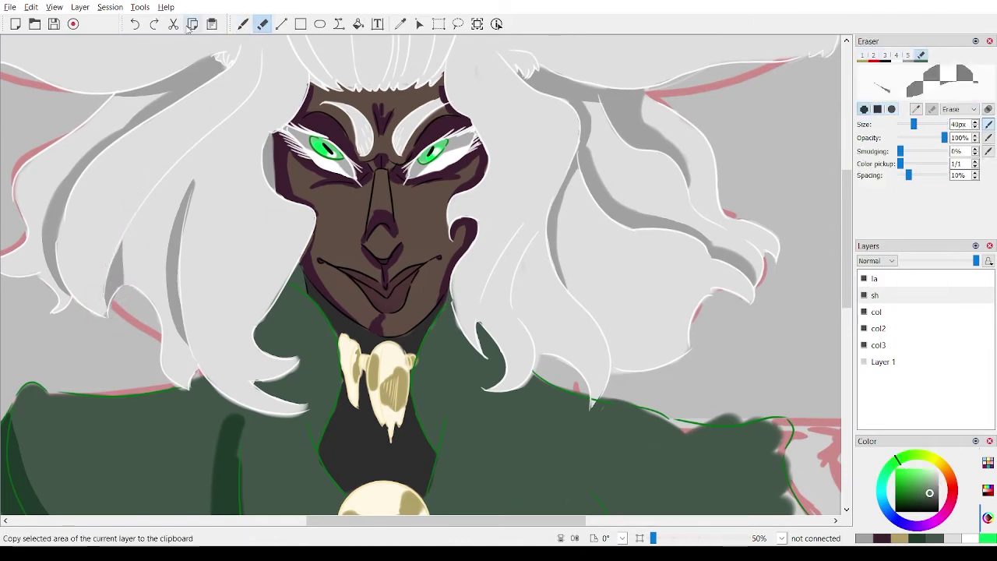
Paint a curved grey shadow along the short strand line right of the chin and erase its edge smooth.
{"action": "left_click", "coordinate": [244, 24]}
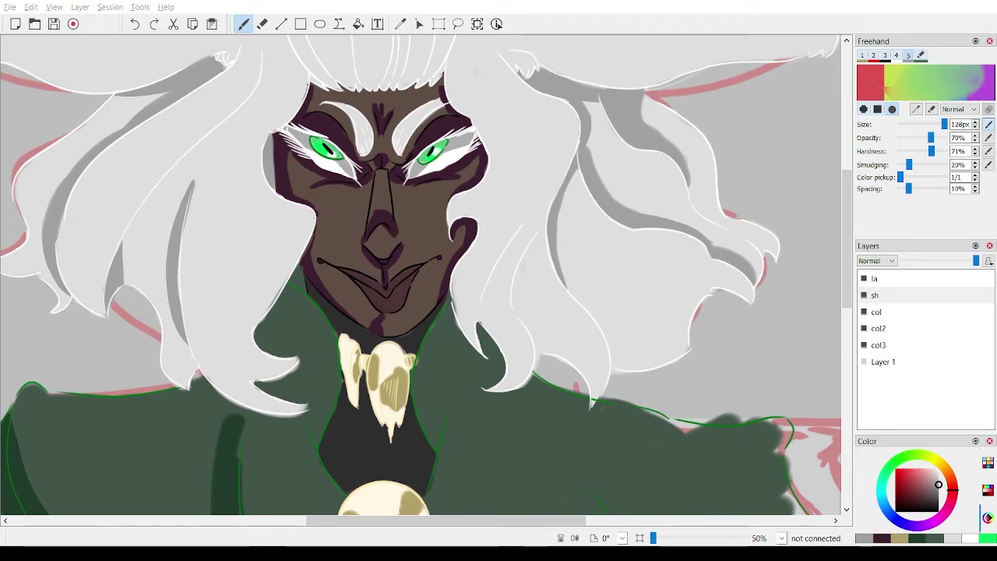
{"action": "key", "text": "e"}
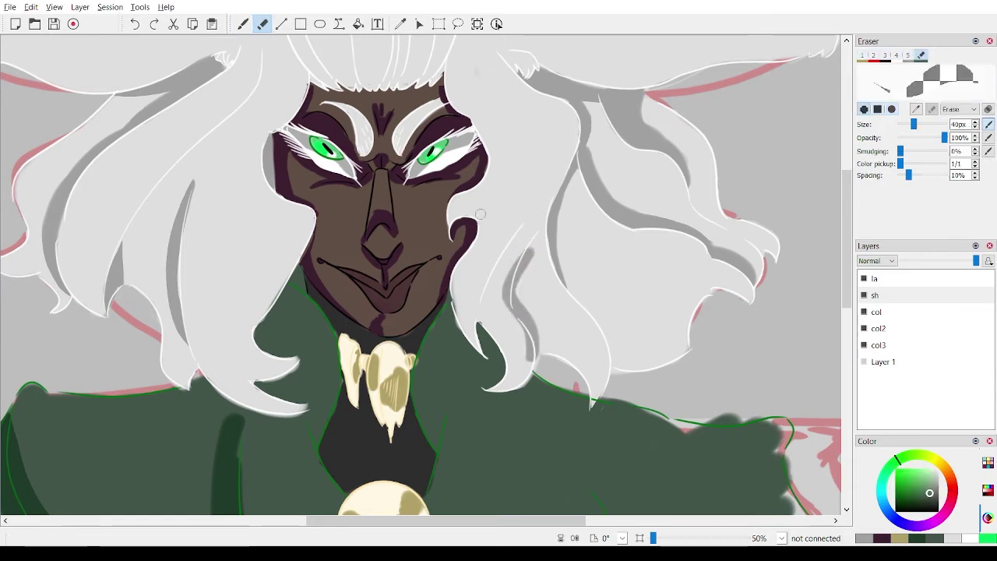
{"action": "left_click", "coordinate": [243, 24]}
{"action": "scroll", "coordinate": [485, 334], "scroll_direction": "up", "scroll_amount": 2}
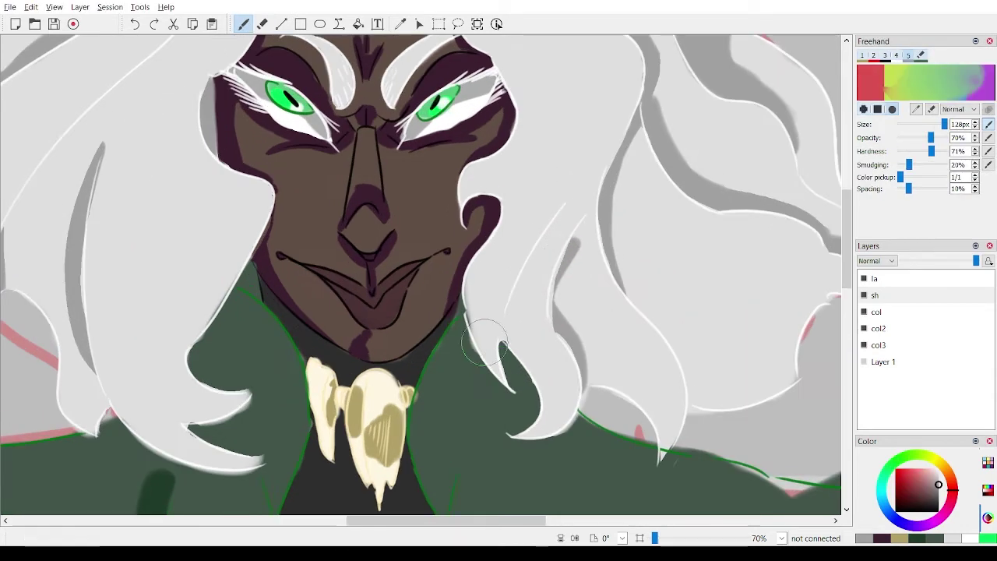
{"action": "mouse_move", "coordinate": [567, 243]}
{"action": "left_mouse_down"}
{"action": "mouse_move", "coordinate": [552, 325]}
{"action": "mouse_move", "coordinate": [557, 275]}
{"action": "left_mouse_up"}
{"action": "left_click", "coordinate": [262, 24]}
{"action": "left_click_drag", "start_coordinate": [545, 330], "coordinate": [540, 275]}
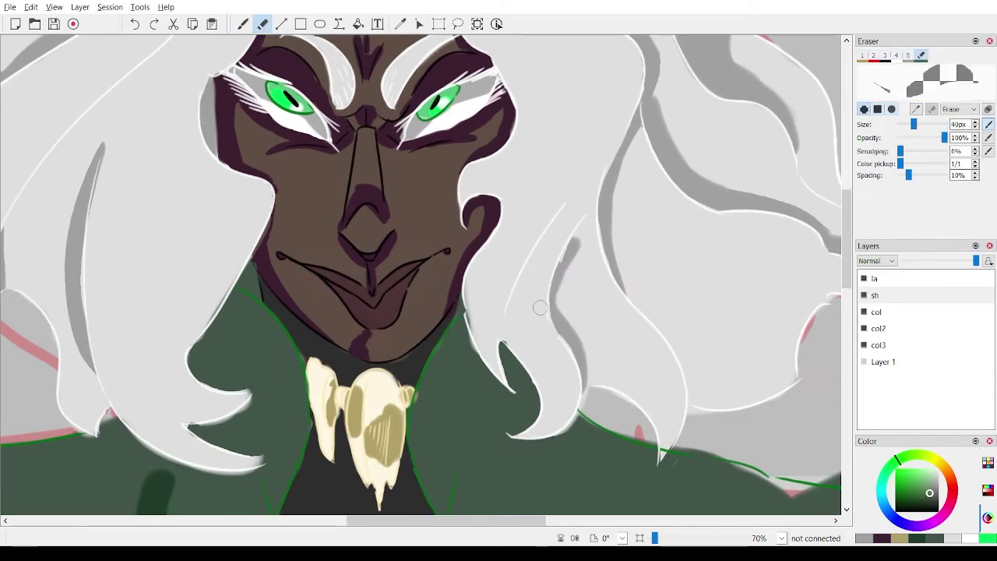
Sample the coat's dark green shadow colour and paint shadows along the left shoulder seam and the left collar beneath the hair.
{"action": "left_click", "coordinate": [243, 24]}
{"action": "mouse_move", "coordinate": [156, 250]}
{"action": "left_mouse_down"}
{"action": "mouse_move", "coordinate": [198, 510]}
{"action": "mouse_move", "coordinate": [191, 180]}
{"action": "mouse_move", "coordinate": [190, 391]}
{"action": "left_mouse_up"}
{"action": "scroll", "coordinate": [198, 348], "scroll_direction": "down", "scroll_amount": 4}
{"action": "scroll", "coordinate": [160, 248], "scroll_direction": "up", "scroll_amount": 4}
{"action": "scroll", "coordinate": [159, 250], "scroll_direction": "down", "scroll_amount": 5}
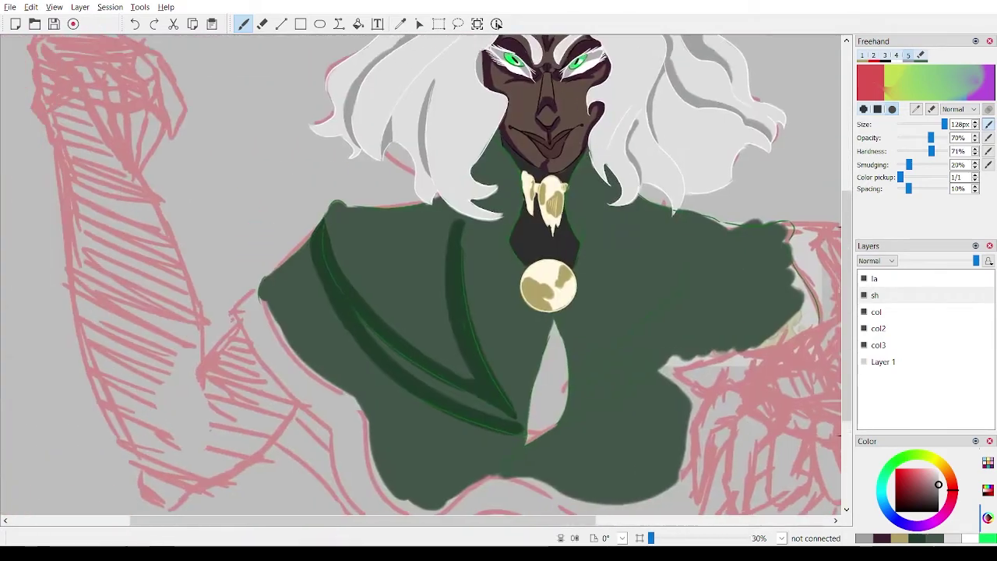
{"action": "scroll", "coordinate": [347, 323], "scroll_direction": "up", "scroll_amount": 3}
{"action": "left_click", "coordinate": [377, 274], "text": "ctrl"}
{"action": "mouse_move", "coordinate": [306, 148]}
{"action": "left_mouse_down"}
{"action": "mouse_move", "coordinate": [341, 99]}
{"action": "mouse_move", "coordinate": [531, 90]}
{"action": "mouse_move", "coordinate": [589, 109]}
{"action": "mouse_move", "coordinate": [381, 276]}
{"action": "left_mouse_up"}
{"action": "mouse_move", "coordinate": [453, 128]}
{"action": "left_mouse_down"}
{"action": "mouse_move", "coordinate": [421, 173]}
{"action": "mouse_move", "coordinate": [446, 121]}
{"action": "mouse_move", "coordinate": [442, 253]}
{"action": "left_mouse_up"}
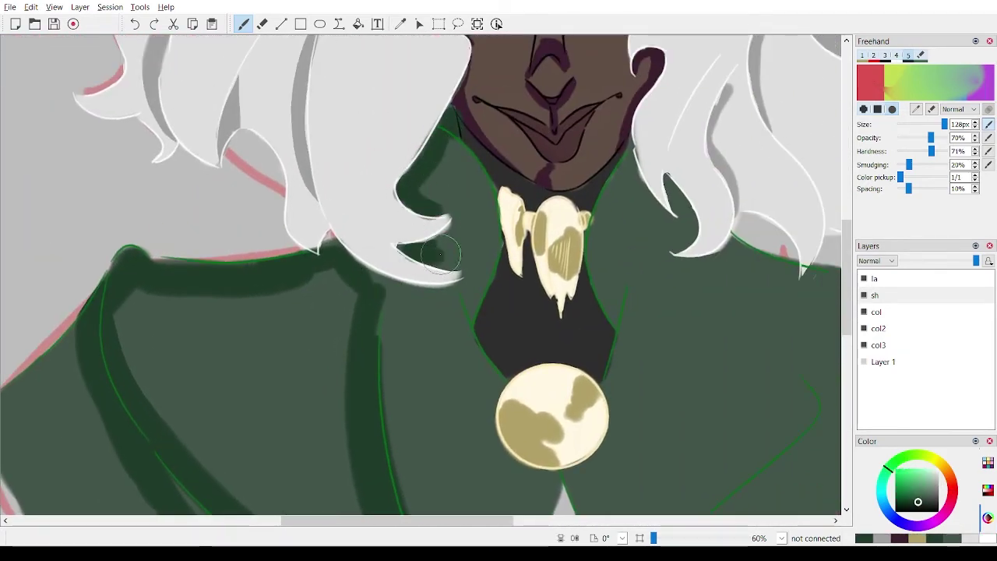
Paint dark green shadows under the right hair tips, on the right collar and along the right shoulder seam.
{"action": "left_click_drag", "start_coordinate": [680, 241], "coordinate": [669, 178]}
{"action": "left_click_drag", "start_coordinate": [616, 222], "coordinate": [633, 159]}
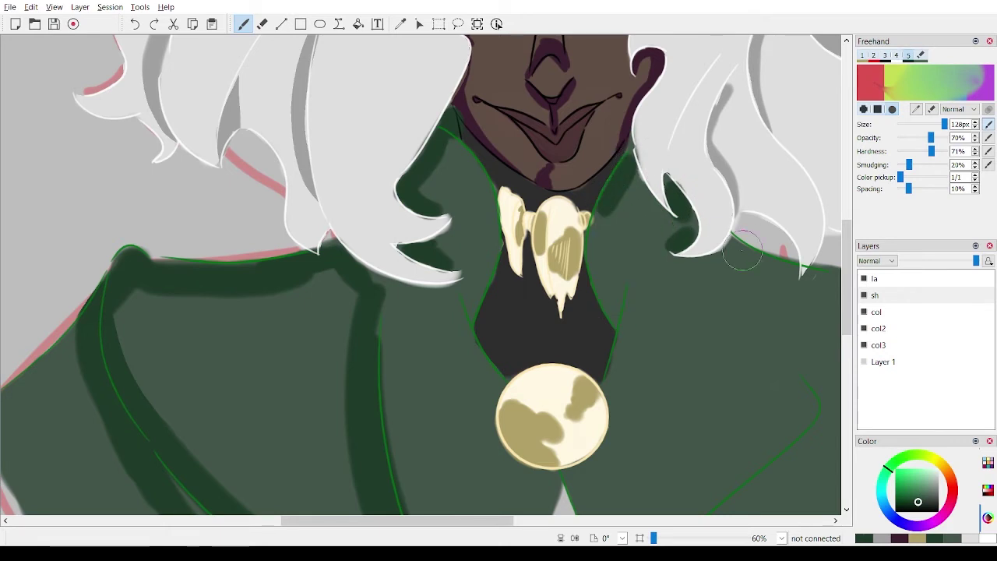
{"action": "left_click_drag", "start_coordinate": [743, 250], "coordinate": [766, 253]}
{"action": "mouse_move", "coordinate": [766, 253]}
{"action": "left_mouse_down"}
{"action": "mouse_move", "coordinate": [517, 204]}
{"action": "mouse_move", "coordinate": [583, 234]}
{"action": "left_mouse_up"}
{"action": "key", "text": "ctrl+z"}
{"action": "mouse_move", "coordinate": [495, 207]}
{"action": "left_mouse_down"}
{"action": "mouse_move", "coordinate": [555, 232]}
{"action": "mouse_move", "coordinate": [780, 265]}
{"action": "left_mouse_up"}
Paint a dark green shadow along the angled edge of the right lapel down to the coat opening.
{"action": "mouse_move", "coordinate": [561, 299]}
{"action": "left_mouse_down"}
{"action": "mouse_move", "coordinate": [561, 275]}
{"action": "mouse_move", "coordinate": [644, 180]}
{"action": "left_mouse_up"}
{"action": "left_click_drag", "start_coordinate": [444, 431], "coordinate": [615, 274]}
{"action": "key", "text": "ctrl+z"}
{"action": "mouse_move", "coordinate": [434, 450]}
{"action": "left_mouse_down"}
{"action": "mouse_move", "coordinate": [474, 401]}
{"action": "mouse_move", "coordinate": [614, 161]}
{"action": "left_mouse_up"}
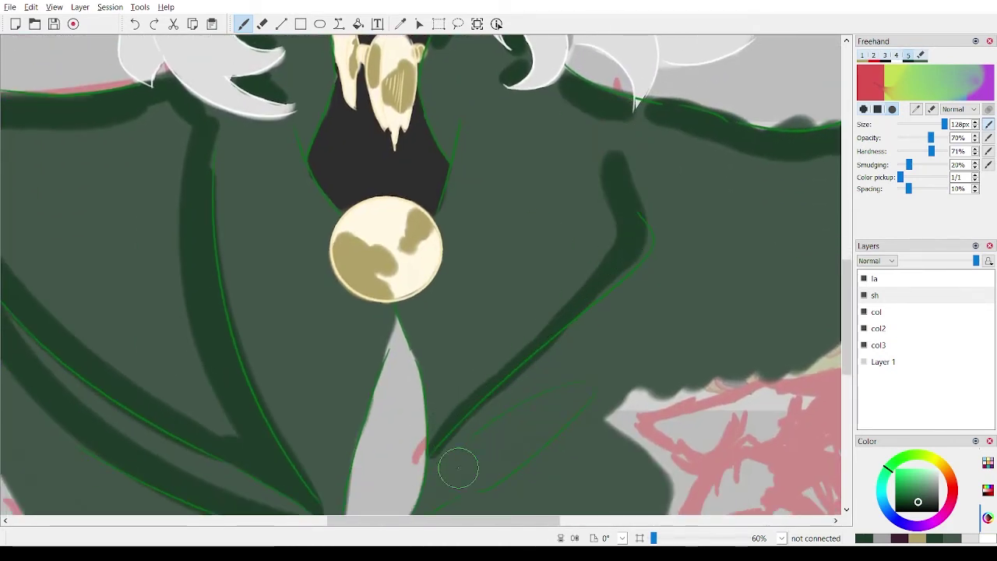
Shade the lower fold beside the coat opening in dark green and erase the rough edges of the right lapel shadows.
{"action": "left_click_drag", "start_coordinate": [458, 468], "coordinate": [564, 407]}
{"action": "scroll", "coordinate": [568, 310], "scroll_direction": "down", "scroll_amount": 1}
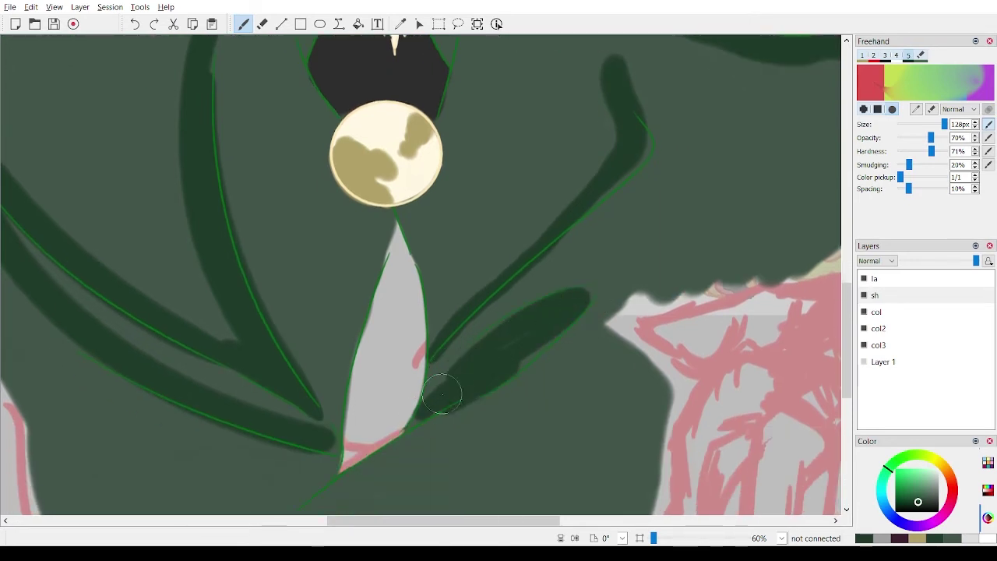
{"action": "mouse_move", "coordinate": [433, 378]}
{"action": "left_mouse_down"}
{"action": "mouse_move", "coordinate": [520, 350]}
{"action": "mouse_move", "coordinate": [571, 299]}
{"action": "mouse_move", "coordinate": [596, 292]}
{"action": "left_mouse_up"}
{"action": "left_click", "coordinate": [263, 23]}
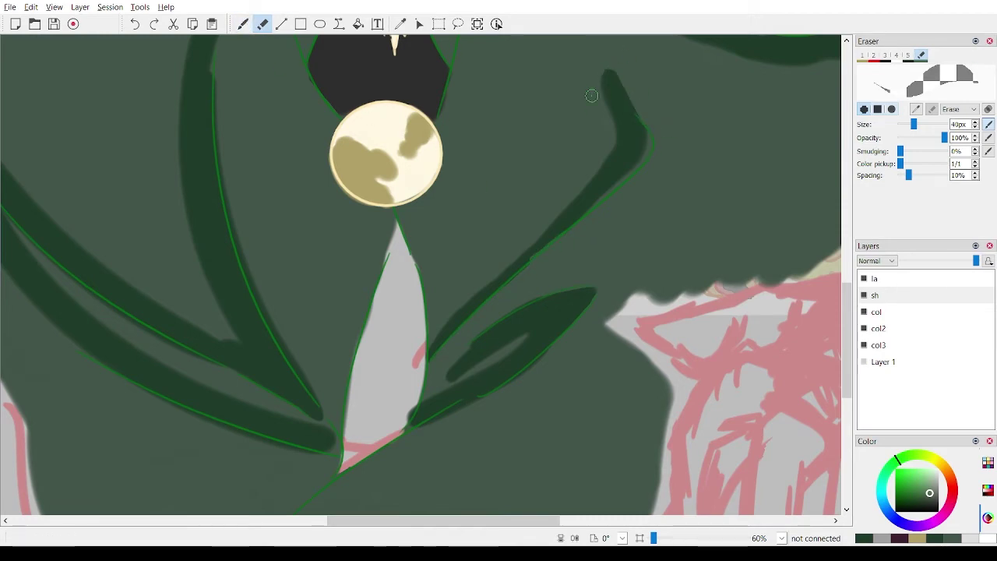
Review the shading on the coat, hair and face at several zoom levels.
{"action": "scroll", "coordinate": [468, 312], "scroll_direction": "down", "scroll_amount": 3}
{"action": "scroll", "coordinate": [351, 156], "scroll_direction": "up", "scroll_amount": 2}
{"action": "scroll", "coordinate": [392, 246], "scroll_direction": "down", "scroll_amount": 3}
{"action": "scroll", "coordinate": [381, 335], "scroll_direction": "up", "scroll_amount": 2}
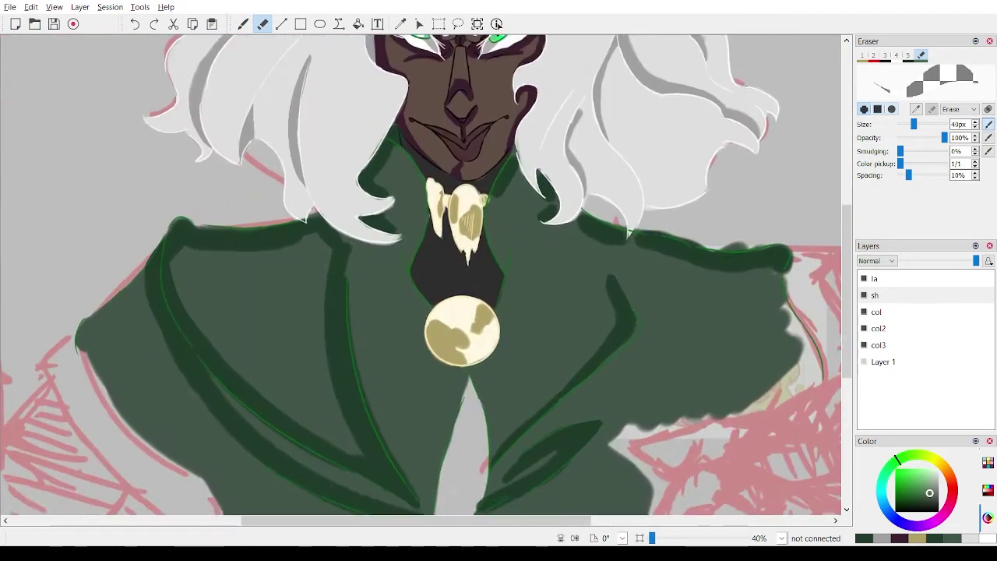
{"action": "scroll", "coordinate": [623, 210], "scroll_direction": "down", "scroll_amount": 2}
{"action": "scroll", "coordinate": [600, 78], "scroll_direction": "up", "scroll_amount": 5}
{"action": "scroll", "coordinate": [600, 74], "scroll_direction": "down", "scroll_amount": 4}
{"action": "scroll", "coordinate": [594, 91], "scroll_direction": "up", "scroll_amount": 3}
{"action": "scroll", "coordinate": [420, 249], "scroll_direction": "down", "scroll_amount": 2}
{"action": "scroll", "coordinate": [425, 312], "scroll_direction": "up", "scroll_amount": 5}
Sample the face's dark purple shadow, pick a lighter tone, set the brush to 48 px and shade both sides of the nose.
{"action": "left_click", "coordinate": [243, 23]}
{"action": "left_click", "coordinate": [382, 75], "text": "ctrl"}
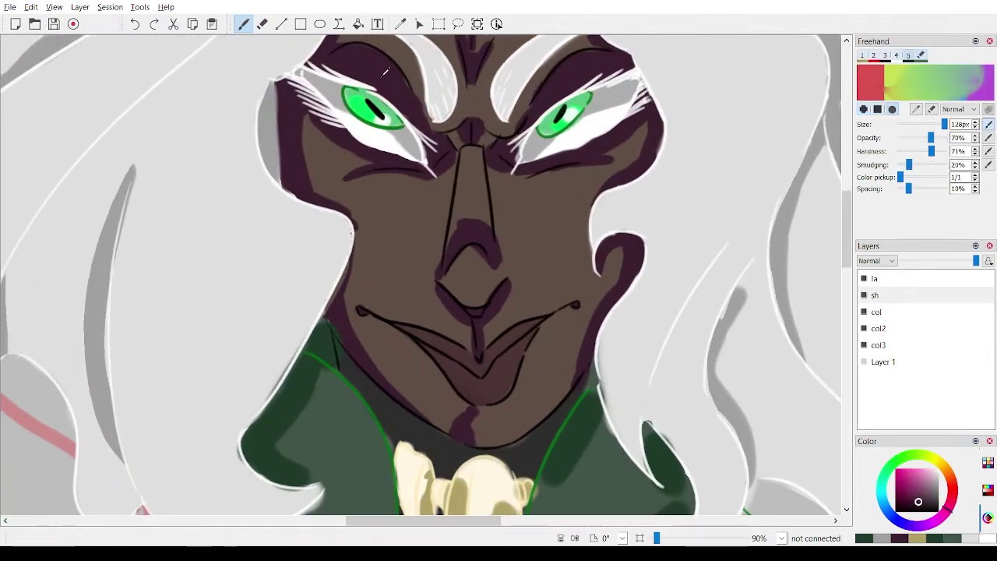
{"action": "left_click", "coordinate": [922, 495]}
{"action": "left_click_drag", "start_coordinate": [543, 242], "coordinate": [543, 271]}
{"action": "key", "text": "ctrl+z"}
{"action": "left_click_drag", "start_coordinate": [944, 123], "coordinate": [917, 124]}
{"action": "left_click_drag", "start_coordinate": [445, 170], "coordinate": [435, 200]}
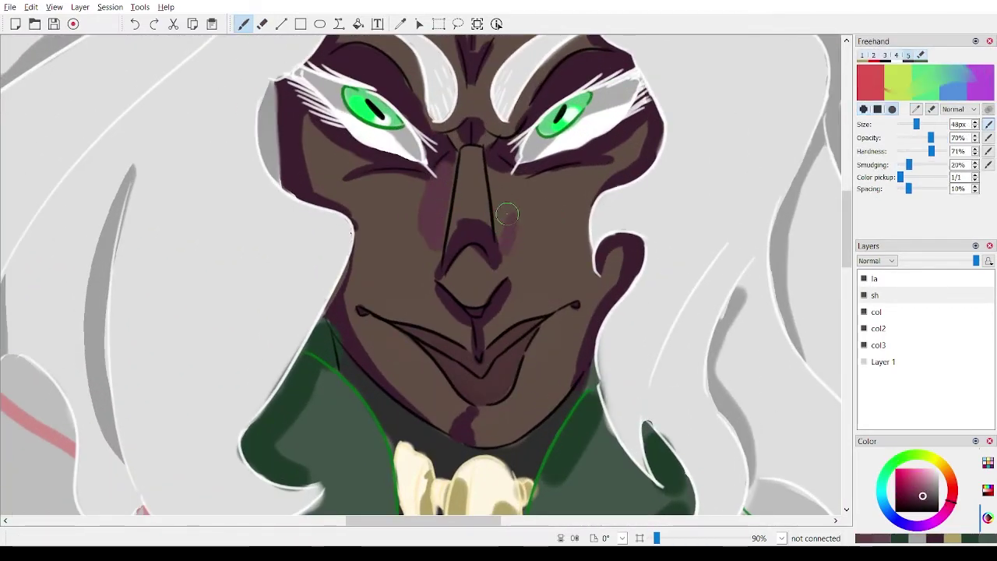
{"action": "left_click_drag", "start_coordinate": [506, 213], "coordinate": [491, 180]}
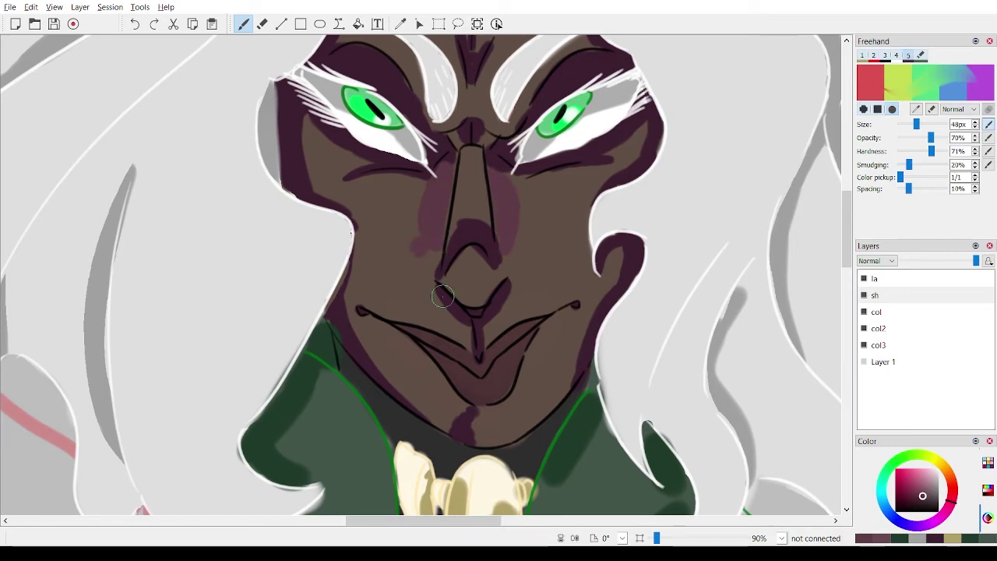
{"action": "key", "text": "e"}
Try a lower opacity for the sh layer, compare the shading, and restore full opacity.
{"action": "left_click", "coordinate": [939, 260]}
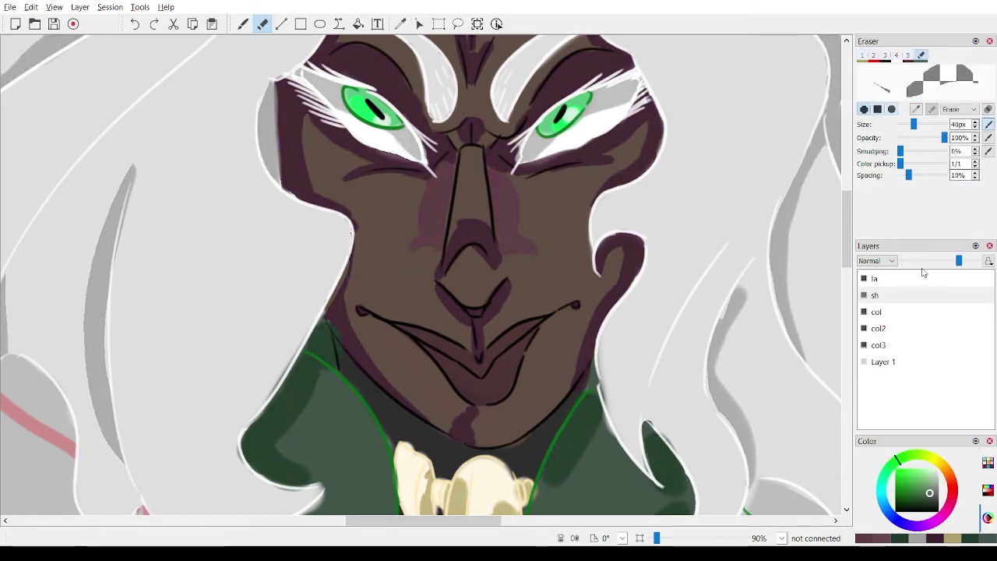
{"action": "scroll", "coordinate": [825, 253], "scroll_direction": "down", "scroll_amount": 6}
{"action": "scroll", "coordinate": [825, 253], "scroll_direction": "down", "scroll_amount": 1}
{"action": "scroll", "coordinate": [757, 140], "scroll_direction": "up", "scroll_amount": 7}
{"action": "scroll", "coordinate": [758, 139], "scroll_direction": "up", "scroll_amount": 5}
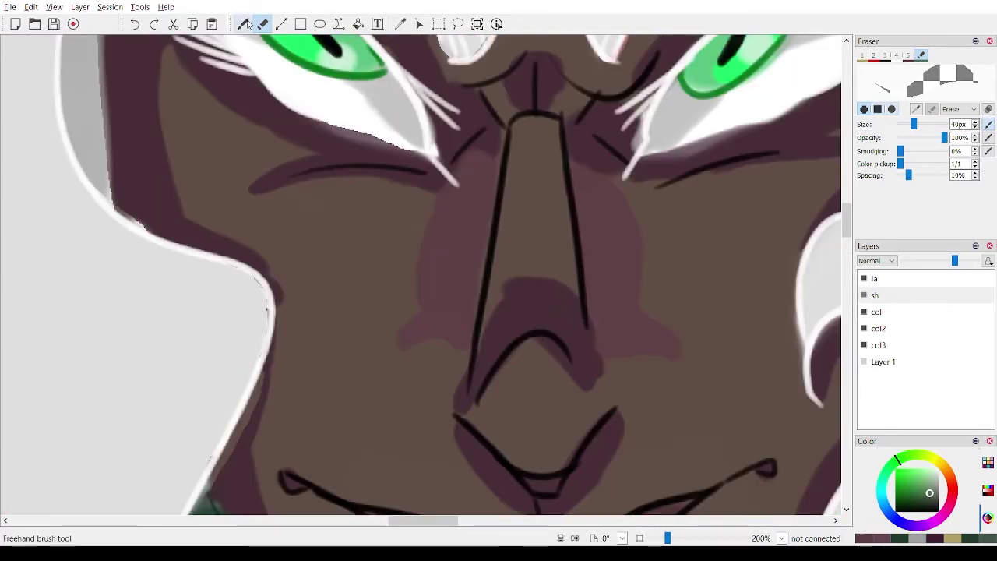
{"action": "left_click", "coordinate": [243, 24]}
{"action": "left_click_drag", "start_coordinate": [955, 261], "coordinate": [978, 261]}
Rework the shadows on both sides of the nose in a more muted purple and trim their outer ends.
{"action": "left_click", "coordinate": [358, 24]}
{"action": "left_click", "coordinate": [226, 41]}
{"action": "key", "text": "b"}
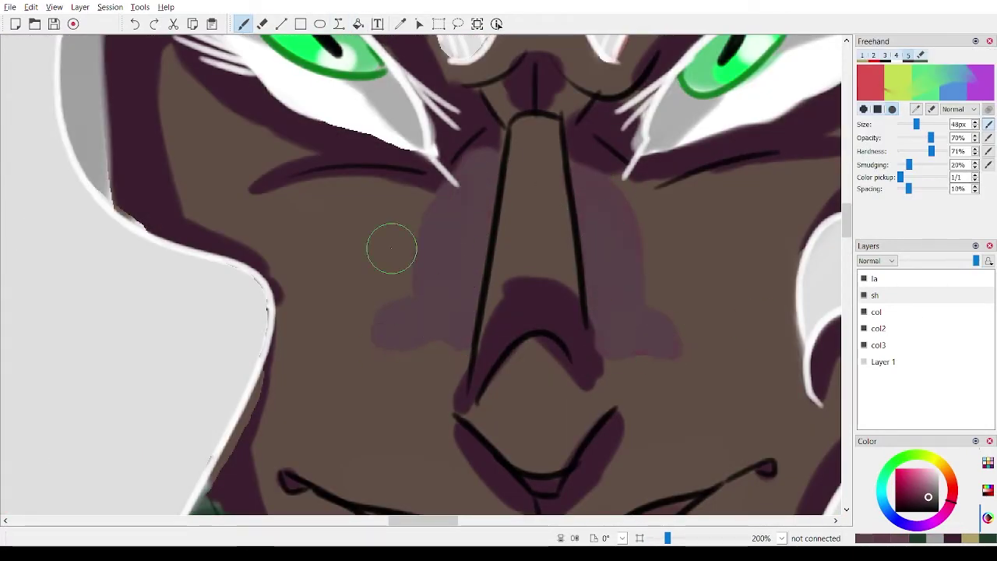
{"action": "key", "text": "e"}
Add muted purple shading to the nose bridge, nose tip, left mouth corner and chin.
{"action": "scroll", "coordinate": [677, 319], "scroll_direction": "down", "scroll_amount": 4}
{"action": "scroll", "coordinate": [670, 280], "scroll_direction": "down", "scroll_amount": 2}
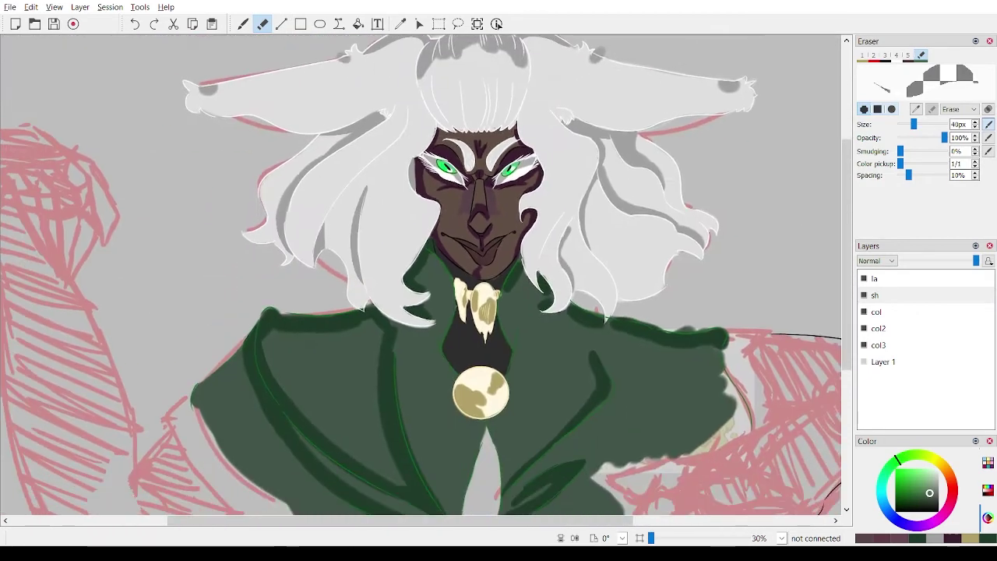
{"action": "scroll", "coordinate": [541, 187], "scroll_direction": "up", "scroll_amount": 5}
{"action": "key", "text": "b"}
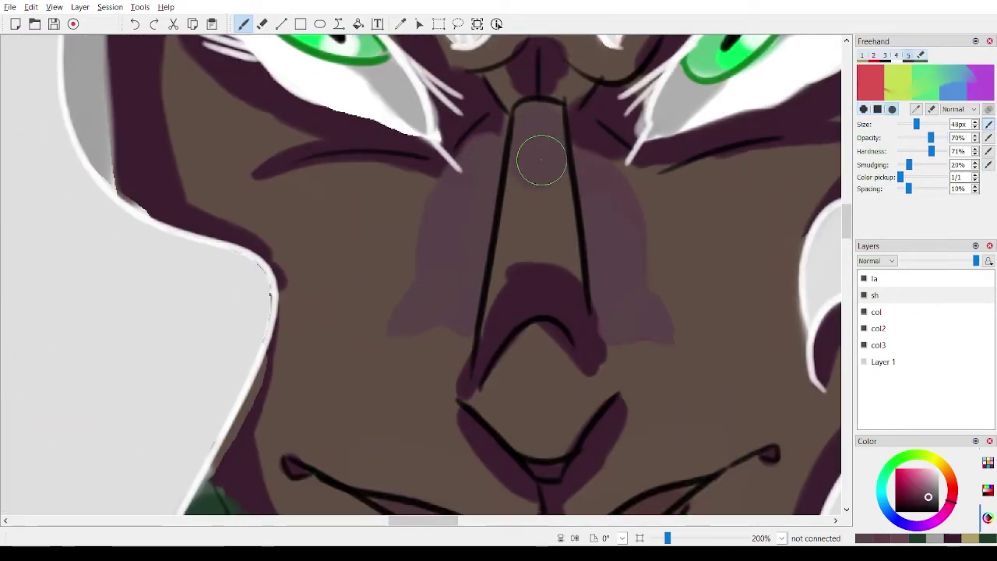
{"action": "scroll", "coordinate": [273, 200], "scroll_direction": "down", "scroll_amount": 2}
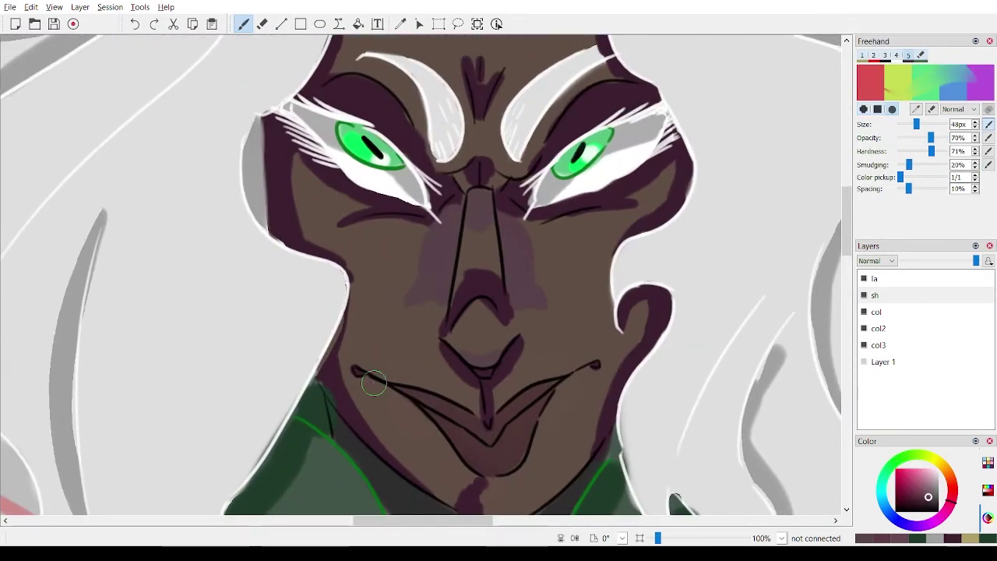
{"action": "scroll", "coordinate": [545, 398], "scroll_direction": "down", "scroll_amount": 3}
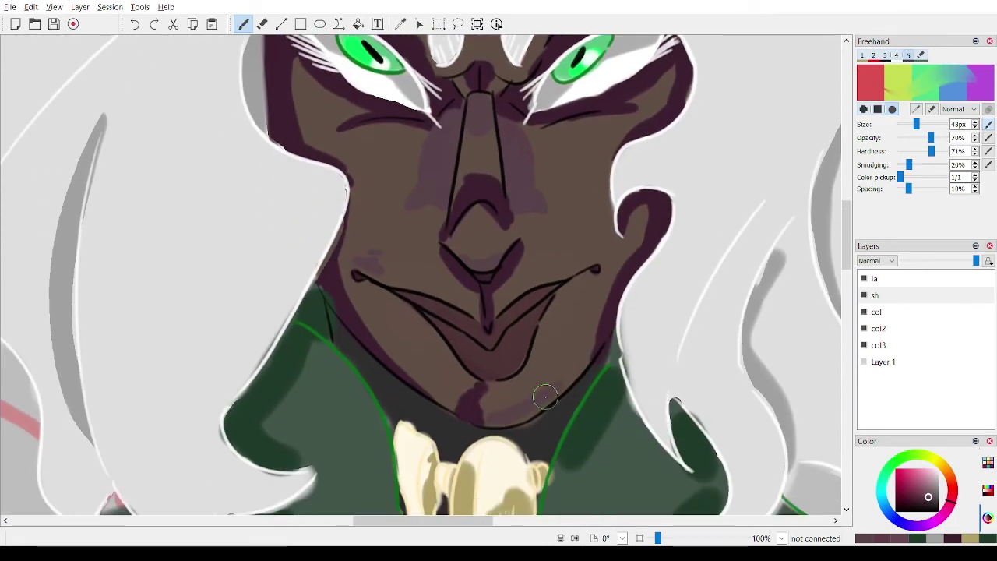
Sample the coat's base green, choose a slightly darker green and try a stroke on the left coat panel.
{"action": "scroll", "coordinate": [369, 316], "scroll_direction": "down", "scroll_amount": 5}
{"action": "scroll", "coordinate": [369, 316], "scroll_direction": "down", "scroll_amount": 2}
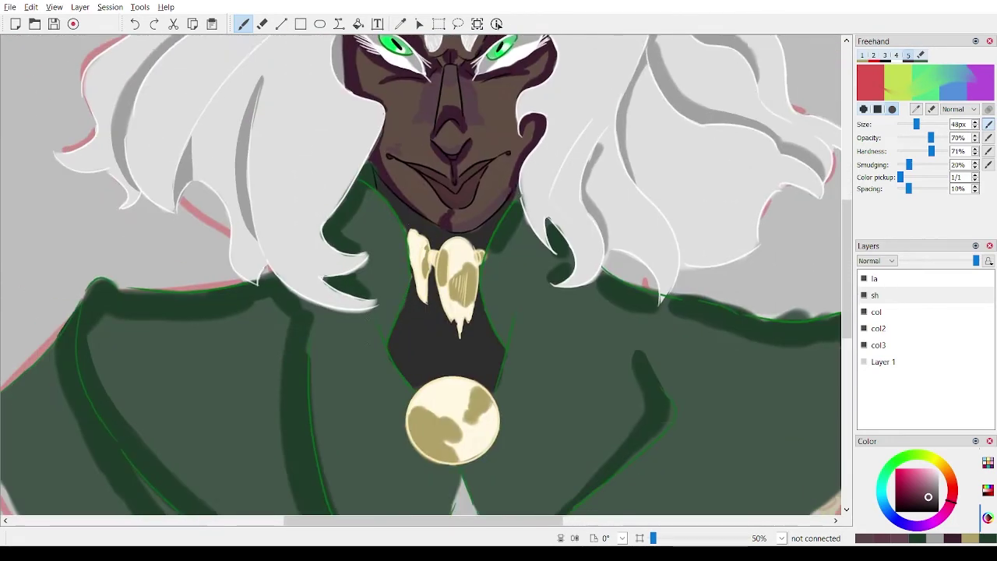
{"action": "scroll", "coordinate": [370, 315], "scroll_direction": "down", "scroll_amount": 2}
{"action": "scroll", "coordinate": [371, 315], "scroll_direction": "down", "scroll_amount": 2}
{"action": "scroll", "coordinate": [371, 315], "scroll_direction": "up", "scroll_amount": 3}
{"action": "scroll", "coordinate": [371, 314], "scroll_direction": "up", "scroll_amount": 1}
{"action": "left_click", "coordinate": [285, 235], "text": "ctrl"}
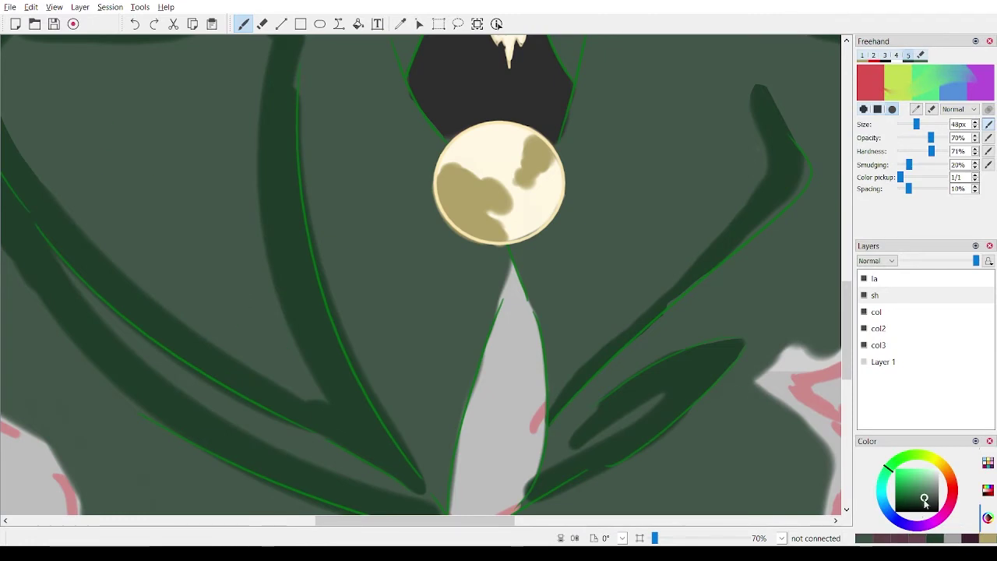
{"action": "left_click", "coordinate": [924, 499]}
{"action": "left_click_drag", "start_coordinate": [173, 201], "coordinate": [241, 316]}
{"action": "key", "text": "ctrl+z"}
Set the brush size to 88 px and hatch mid-green shading across the left panel, both lapels and the collar.
{"action": "left_click", "coordinate": [940, 125]}
{"action": "left_click", "coordinate": [939, 124]}
{"action": "left_click", "coordinate": [939, 124]}
{"action": "left_click", "coordinate": [939, 125]}
{"action": "scroll", "coordinate": [157, 210], "scroll_direction": "down", "scroll_amount": 2}
{"action": "left_click_drag", "start_coordinate": [156, 188], "coordinate": [291, 234]}
{"action": "mouse_move", "coordinate": [566, 329]}
{"action": "left_mouse_down"}
{"action": "mouse_move", "coordinate": [535, 222]}
{"action": "mouse_move", "coordinate": [560, 124]}
{"action": "left_mouse_up"}
{"action": "left_click_drag", "start_coordinate": [352, 184], "coordinate": [435, 336]}
{"action": "mouse_move", "coordinate": [457, 261]}
{"action": "left_mouse_down"}
{"action": "mouse_move", "coordinate": [520, 233]}
{"action": "mouse_move", "coordinate": [537, 153]}
{"action": "mouse_move", "coordinate": [524, 161]}
{"action": "left_mouse_up"}
{"action": "scroll", "coordinate": [520, 233], "scroll_direction": "up", "scroll_amount": 4}
{"action": "left_click_drag", "start_coordinate": [423, 211], "coordinate": [412, 140]}
{"action": "scroll", "coordinate": [412, 140], "scroll_direction": "down", "scroll_amount": 4}
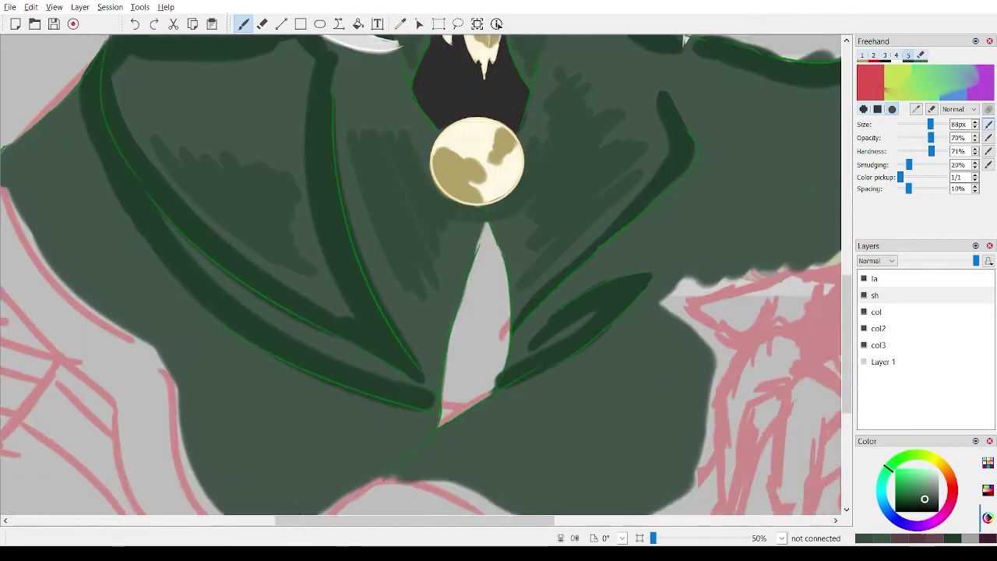
Hatch mid-green shading over the lower coat, the left sleeve and the right shoulder panel.
{"action": "scroll", "coordinate": [510, 243], "scroll_direction": "down", "scroll_amount": 1}
{"action": "left_click_drag", "start_coordinate": [510, 243], "coordinate": [654, 202]}
{"action": "left_click_drag", "start_coordinate": [372, 402], "coordinate": [475, 429]}
{"action": "left_click", "coordinate": [490, 420]}
{"action": "mouse_move", "coordinate": [164, 362]}
{"action": "left_mouse_down"}
{"action": "mouse_move", "coordinate": [299, 388]}
{"action": "mouse_move", "coordinate": [247, 421]}
{"action": "mouse_move", "coordinate": [307, 394]}
{"action": "left_mouse_up"}
{"action": "key", "text": "ctrl+z"}
{"action": "left_click_drag", "start_coordinate": [265, 378], "coordinate": [348, 450]}
{"action": "left_click_drag", "start_coordinate": [87, 266], "coordinate": [183, 308]}
{"action": "left_click_drag", "start_coordinate": [686, 188], "coordinate": [641, 224]}
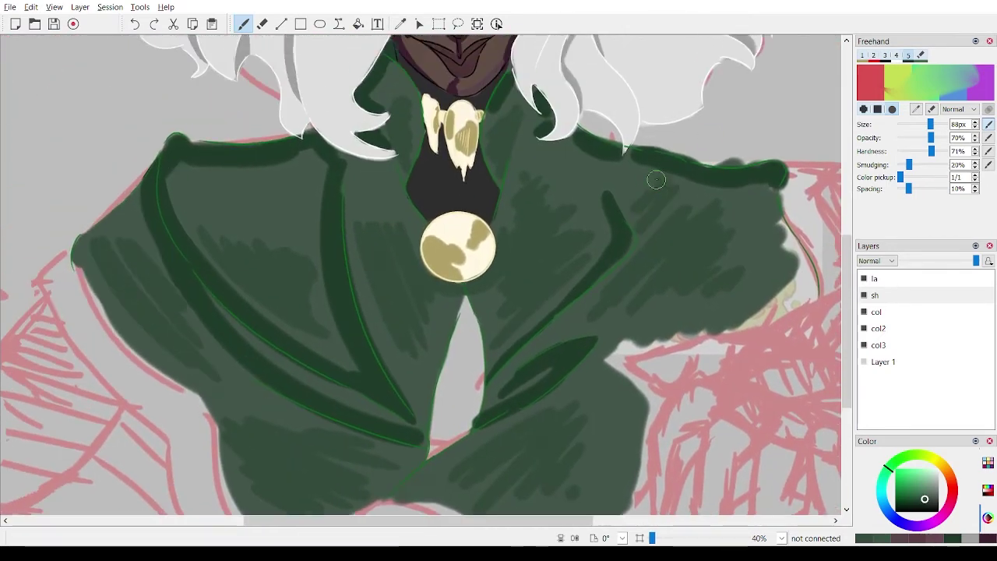
Sketch a small grey hand and forearm on Layer 1 with the 10 px brush, in the empty area beside the right arm.
{"action": "scroll", "coordinate": [274, 285], "scroll_direction": "down", "scroll_amount": 1}
{"action": "left_click_drag", "start_coordinate": [274, 285], "coordinate": [280, 392]}
{"action": "left_click_drag", "start_coordinate": [255, 309], "coordinate": [352, 313]}
{"action": "scroll", "coordinate": [382, 304], "scroll_direction": "down", "scroll_amount": 1}
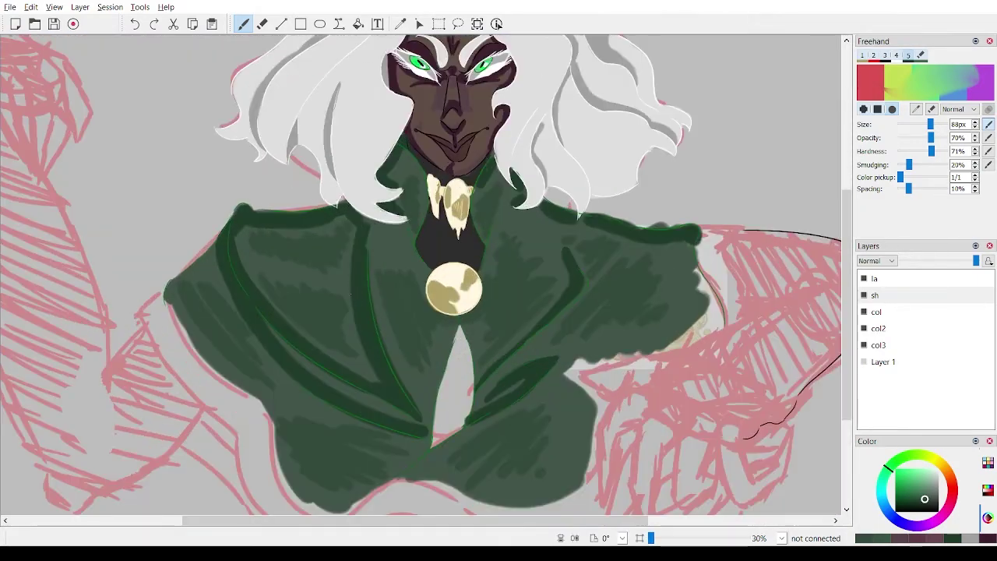
{"action": "left_click", "coordinate": [921, 261]}
{"action": "key", "text": "ctrl+minus"}
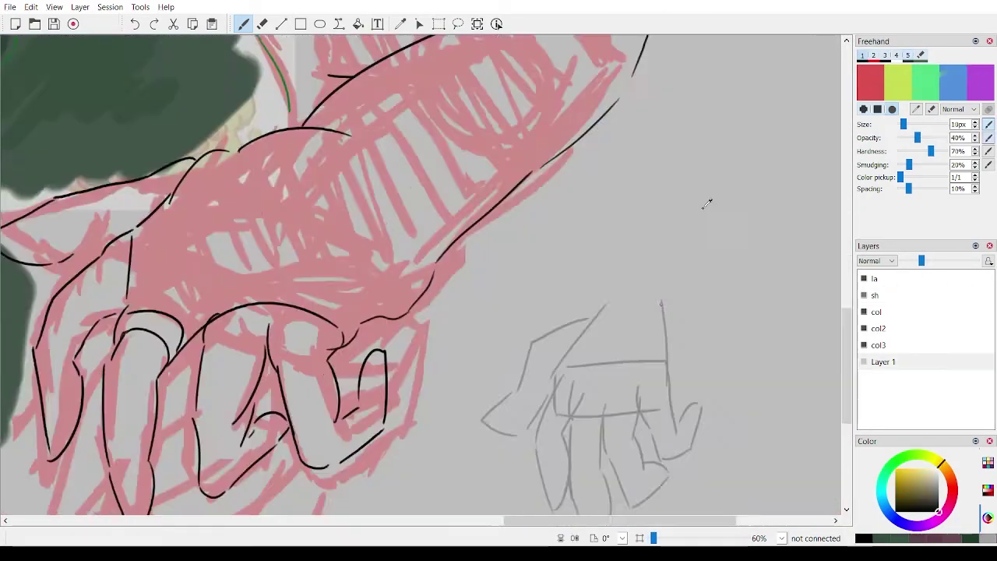
{"action": "scroll", "coordinate": [833, 223], "scroll_direction": "down", "scroll_amount": 2}
{"action": "scroll", "coordinate": [631, 288], "scroll_direction": "up", "scroll_amount": 1}
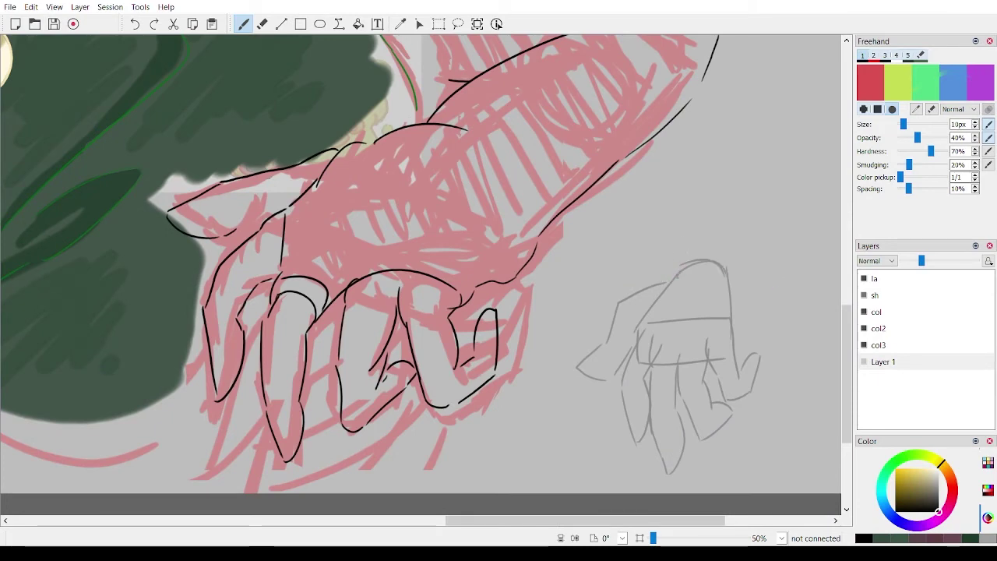
{"action": "left_click_drag", "start_coordinate": [774, 192], "coordinate": [785, 262]}
{"action": "scroll", "coordinate": [652, 287], "scroll_direction": "down", "scroll_amount": 2}
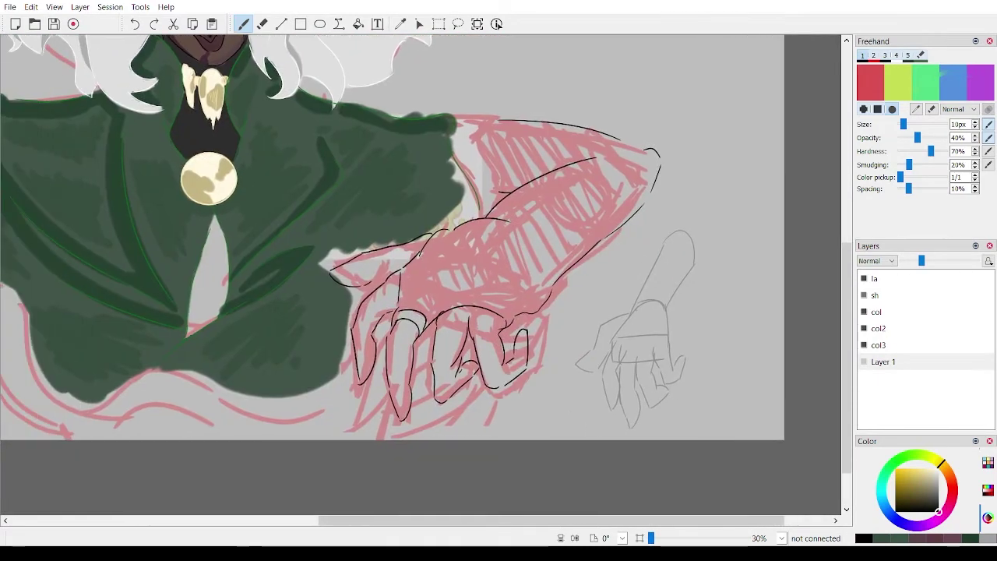
Cut the old right hand and forearm out of both the la line art and the Layer 1 sketch using free-form selections.
{"action": "left_click", "coordinate": [458, 24]}
{"action": "left_click", "coordinate": [895, 279]}
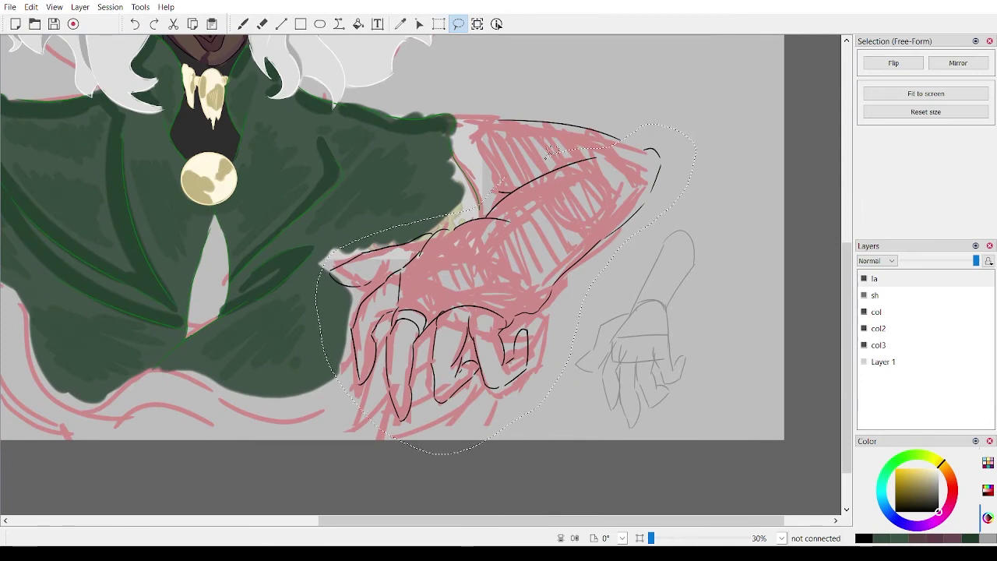
{"action": "left_click_drag", "start_coordinate": [550, 152], "coordinate": [503, 181]}
{"action": "left_click", "coordinate": [173, 24]}
{"action": "left_click", "coordinate": [883, 361]}
{"action": "left_click_drag", "start_coordinate": [628, 135], "coordinate": [552, 169]}
{"action": "left_click_drag", "start_coordinate": [436, 444], "coordinate": [629, 137]}
{"action": "left_click", "coordinate": [173, 24]}
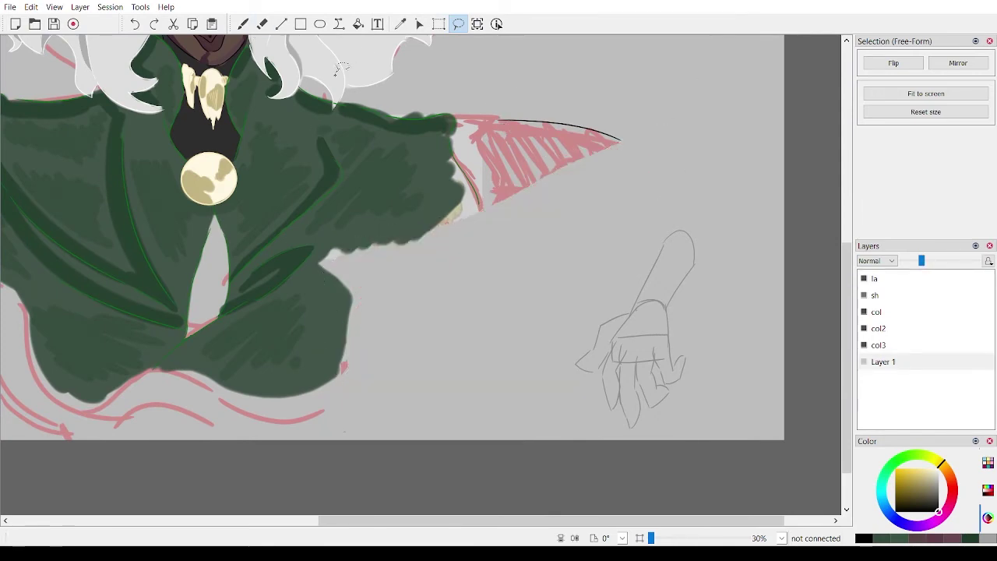
Switch to the 88 px brush on Layer 1, try elbow strokes and sample the sketch's pink as the brush colour.
{"action": "scroll", "coordinate": [671, 276], "scroll_direction": "up", "scroll_amount": 1}
{"action": "scroll", "coordinate": [425, 211], "scroll_direction": "down", "scroll_amount": 1}
{"action": "left_click", "coordinate": [243, 25]}
{"action": "left_click", "coordinate": [908, 56]}
{"action": "left_click_drag", "start_coordinate": [520, 142], "coordinate": [551, 153]}
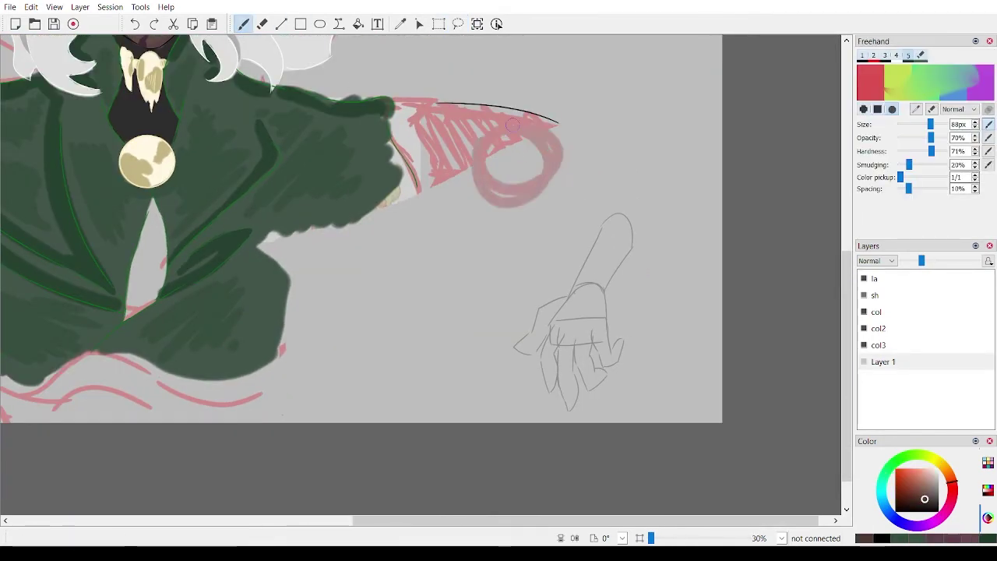
{"action": "key", "text": "ctrl+z"}
{"action": "left_click", "coordinate": [475, 138], "text": "ctrl"}
{"action": "left_click_drag", "start_coordinate": [459, 206], "coordinate": [492, 218]}
{"action": "key", "text": "ctrl+z"}
{"action": "mouse_move", "coordinate": [921, 261]}
{"action": "left_mouse_down"}
{"action": "mouse_move", "coordinate": [978, 260]}
{"action": "mouse_move", "coordinate": [920, 261]}
{"action": "left_mouse_up"}
{"action": "left_click", "coordinate": [521, 115], "text": "ctrl"}
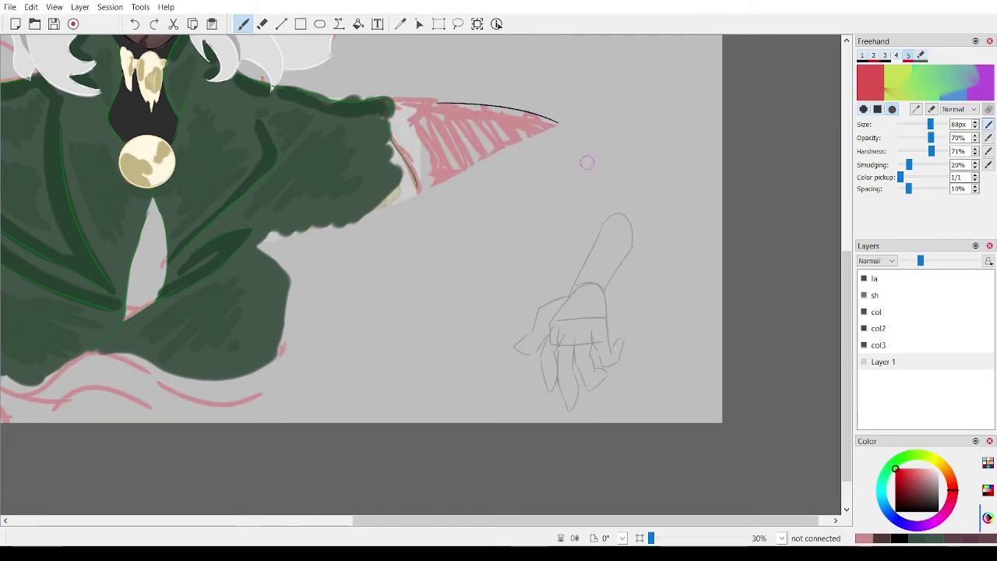
Sketch a new pink elbow circle and a forearm angled down to the wrist on the right arm.
{"action": "left_click_drag", "start_coordinate": [488, 141], "coordinate": [526, 123]}
{"action": "left_click_drag", "start_coordinate": [447, 150], "coordinate": [405, 330]}
{"action": "left_click_drag", "start_coordinate": [425, 234], "coordinate": [461, 365]}
{"action": "key", "text": "ctrl+z"}
{"action": "mouse_move", "coordinate": [513, 102]}
{"action": "left_mouse_down"}
{"action": "mouse_move", "coordinate": [555, 148]}
{"action": "mouse_move", "coordinate": [596, 174]}
{"action": "left_mouse_up"}
{"action": "key", "text": "ctrl+z"}
{"action": "left_click_drag", "start_coordinate": [522, 210], "coordinate": [505, 293]}
{"action": "mouse_move", "coordinate": [500, 247]}
{"action": "left_mouse_down"}
{"action": "mouse_move", "coordinate": [436, 378]}
{"action": "mouse_move", "coordinate": [642, 234]}
{"action": "mouse_move", "coordinate": [572, 177]}
{"action": "mouse_move", "coordinate": [481, 180]}
{"action": "mouse_move", "coordinate": [564, 111]}
{"action": "left_mouse_up"}
{"action": "mouse_move", "coordinate": [592, 319]}
{"action": "left_mouse_down"}
{"action": "mouse_move", "coordinate": [645, 250]}
{"action": "mouse_move", "coordinate": [590, 310]}
{"action": "left_mouse_up"}
Select the small grey hand sketch and enlarge and move it so its wrist meets the new pink forearm.
{"action": "key", "text": "d"}
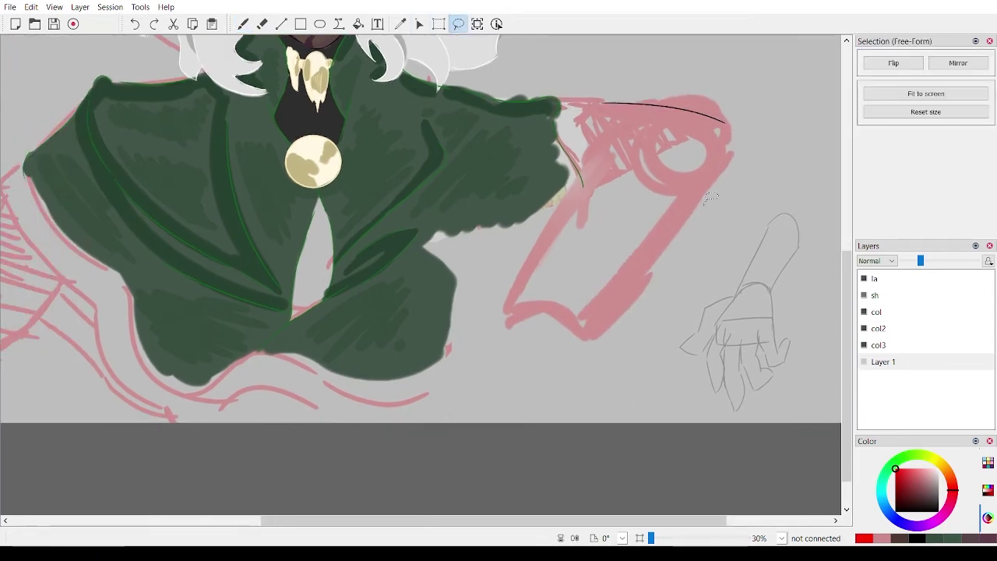
{"action": "left_click_drag", "start_coordinate": [692, 288], "coordinate": [693, 293]}
{"action": "mouse_move", "coordinate": [748, 311]}
{"action": "left_mouse_down"}
{"action": "mouse_move", "coordinate": [599, 327]}
{"action": "mouse_move", "coordinate": [527, 250]}
{"action": "left_mouse_up"}
{"action": "mouse_move", "coordinate": [616, 361]}
{"action": "left_mouse_down"}
{"action": "mouse_move", "coordinate": [705, 444]}
{"action": "mouse_move", "coordinate": [726, 502]}
{"action": "left_mouse_up"}
{"action": "left_click_drag", "start_coordinate": [638, 373], "coordinate": [601, 380]}
{"action": "left_click", "coordinate": [615, 343]}
{"action": "left_click_drag", "start_coordinate": [687, 127], "coordinate": [723, 156]}
{"action": "left_click", "coordinate": [548, 123]}
{"action": "mouse_move", "coordinate": [383, 102]}
{"action": "left_mouse_down"}
{"action": "mouse_move", "coordinate": [351, 102]}
{"action": "mouse_move", "coordinate": [347, 60]}
{"action": "left_mouse_up"}
{"action": "left_click_drag", "start_coordinate": [560, 171], "coordinate": [583, 201]}
{"action": "key", "text": "Escape"}
{"action": "scroll", "coordinate": [583, 201], "scroll_direction": "down", "scroll_amount": 2}
{"action": "scroll", "coordinate": [576, 137], "scroll_direction": "up", "scroll_amount": 2}
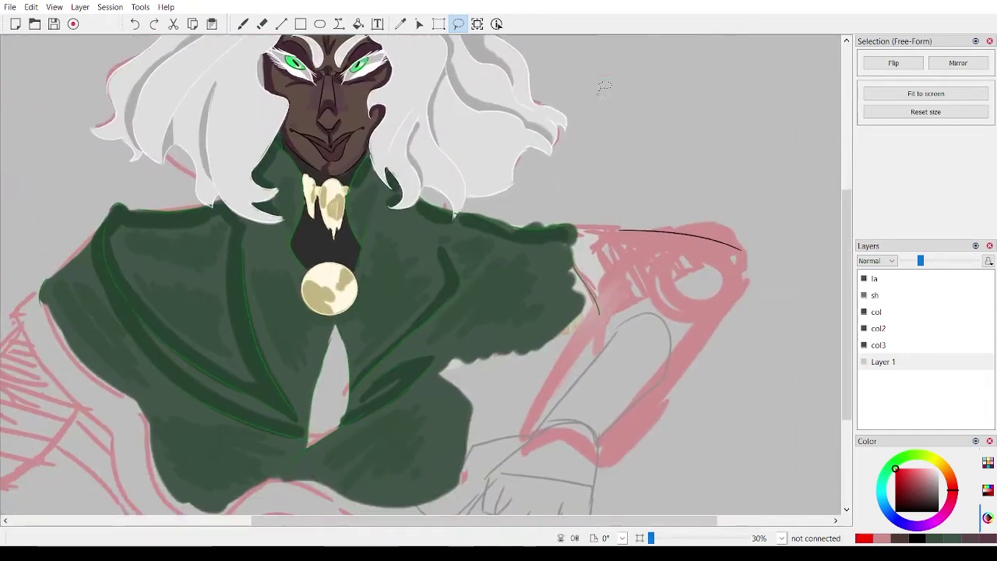
On the la layer, ink the right hand's thumb and the start of its first finger with the black 10 px brush.
{"action": "scroll", "coordinate": [600, 85], "scroll_direction": "down", "scroll_amount": 2}
{"action": "scroll", "coordinate": [637, 166], "scroll_direction": "up", "scroll_amount": 4}
{"action": "left_click", "coordinate": [908, 278]}
{"action": "key", "text": "b"}
{"action": "key", "text": "1"}
{"action": "scroll", "coordinate": [577, 193], "scroll_direction": "down", "scroll_amount": 3}
{"action": "key", "text": "ctrl+z"}
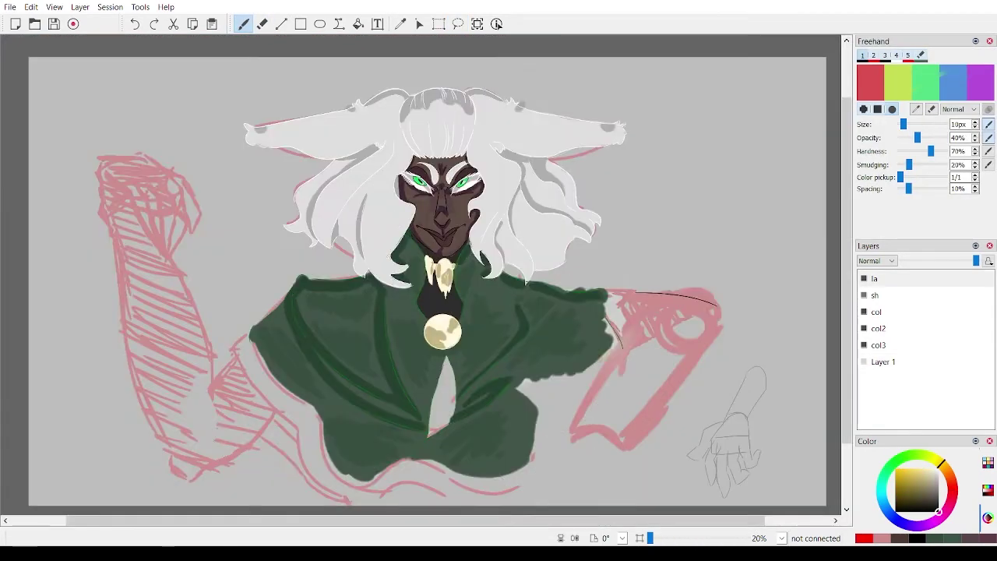
{"action": "left_click", "coordinate": [155, 24]}
{"action": "scroll", "coordinate": [623, 467], "scroll_direction": "up", "scroll_amount": 5}
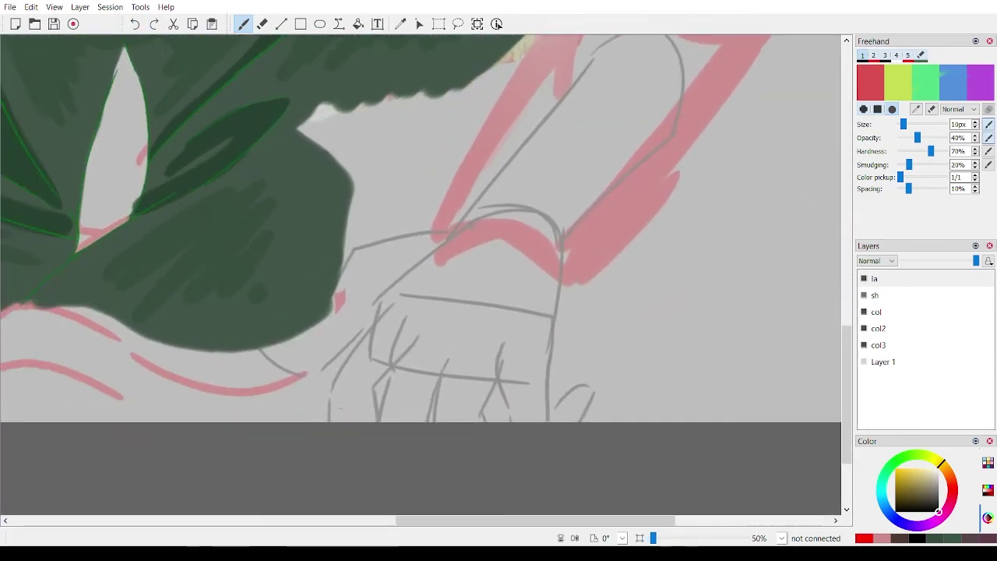
{"action": "mouse_move", "coordinate": [457, 216]}
{"action": "left_mouse_down"}
{"action": "mouse_move", "coordinate": [409, 229]}
{"action": "mouse_move", "coordinate": [321, 307]}
{"action": "left_mouse_up"}
{"action": "key", "text": "ctrl+z"}
{"action": "key", "text": "ctrl+z"}
{"action": "left_click_drag", "start_coordinate": [321, 309], "coordinate": [254, 355]}
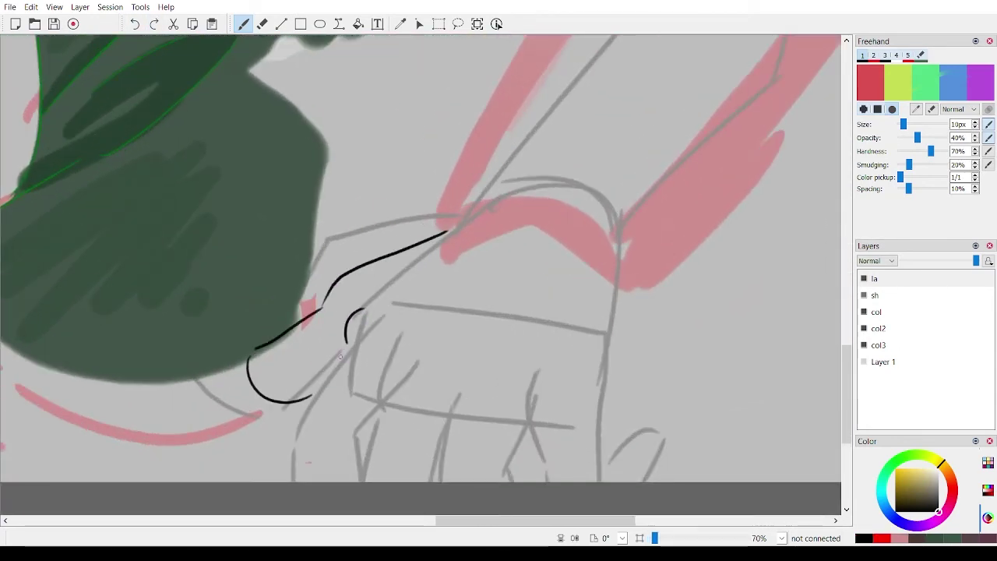
{"action": "key", "text": "ctrl+z"}
{"action": "left_click_drag", "start_coordinate": [298, 419], "coordinate": [285, 427]}
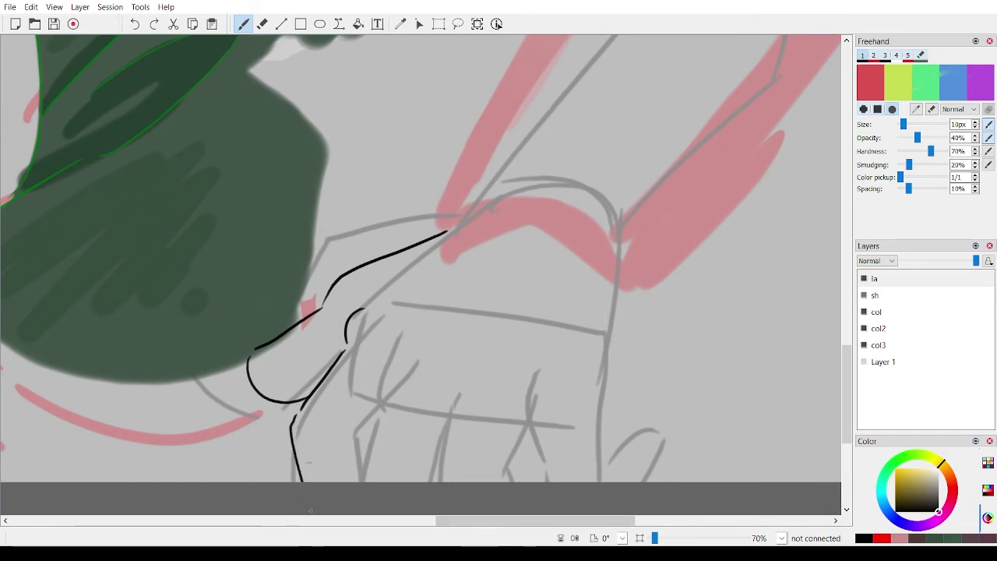
Ink the right hand's knuckle creases, finger ring, curved palm line and the heel of the palm up to the wrist.
{"action": "scroll", "coordinate": [392, 291], "scroll_direction": "down", "scroll_amount": 2}
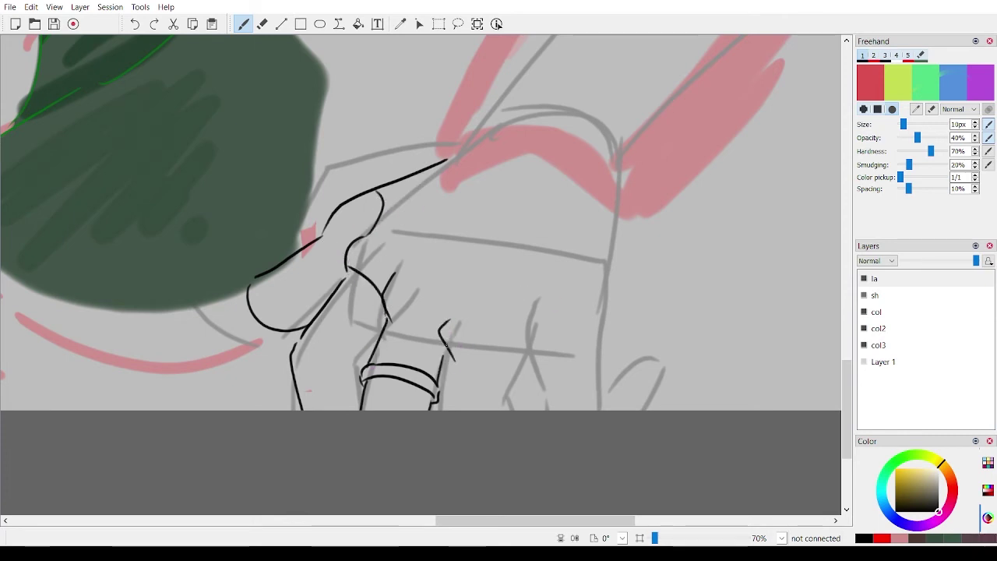
{"action": "left_click_drag", "start_coordinate": [522, 314], "coordinate": [613, 267]}
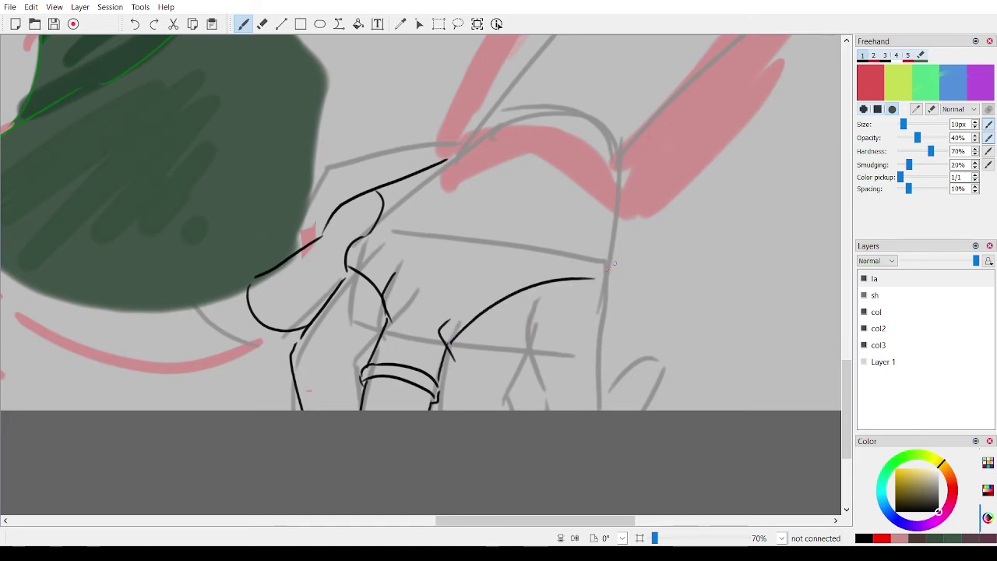
{"action": "left_click_drag", "start_coordinate": [630, 145], "coordinate": [648, 117]}
{"action": "key", "text": "Right"}
{"action": "key", "text": "Right"}
{"action": "key", "text": "Up"}
{"action": "key", "text": "Up"}
{"action": "key", "text": "Up"}
{"action": "key", "text": "Up"}
{"action": "key", "text": "Up"}
{"action": "key", "text": "Down"}
{"action": "key", "text": "Down"}
{"action": "key", "text": "Down"}
{"action": "key", "text": "Down"}
{"action": "key", "text": "Down"}
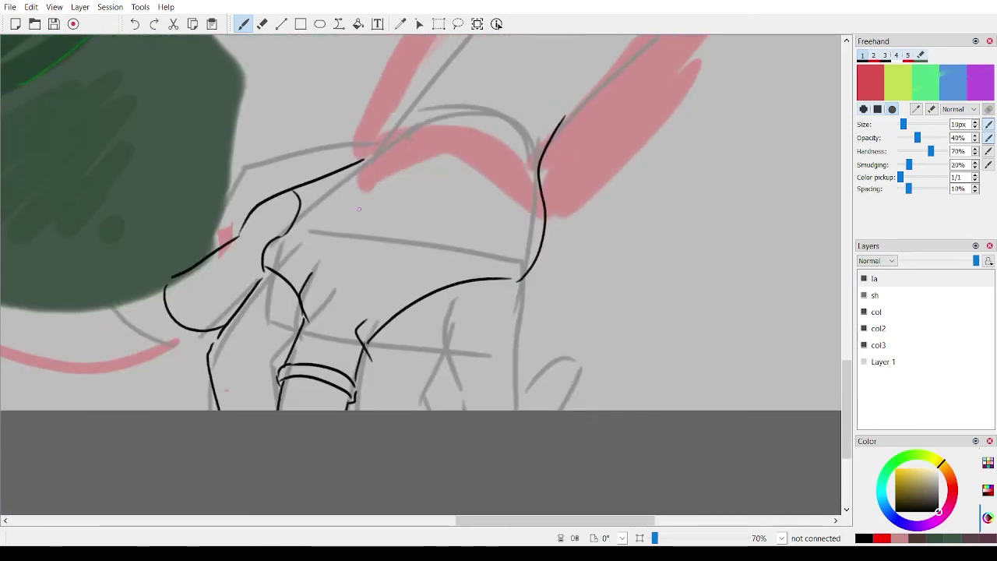
Ink both edges of the right forearm from the wrist up and round the elbow to the upper arm line.
{"action": "left_click_drag", "start_coordinate": [409, 92], "coordinate": [241, 379]}
{"action": "scroll", "coordinate": [240, 379], "scroll_direction": "down", "scroll_amount": 4}
{"action": "mouse_move", "coordinate": [413, 234]}
{"action": "left_mouse_down"}
{"action": "mouse_move", "coordinate": [540, 302]}
{"action": "mouse_move", "coordinate": [298, 161]}
{"action": "mouse_move", "coordinate": [372, 378]}
{"action": "left_mouse_up"}
{"action": "scroll", "coordinate": [298, 162], "scroll_direction": "up", "scroll_amount": 2}
{"action": "scroll", "coordinate": [420, 275], "scroll_direction": "up", "scroll_amount": 1}
{"action": "key", "text": "ctrl+z"}
{"action": "mouse_move", "coordinate": [308, 387]}
{"action": "left_mouse_down"}
{"action": "mouse_move", "coordinate": [488, 86]}
{"action": "mouse_move", "coordinate": [522, 75]}
{"action": "left_mouse_up"}
{"action": "left_click_drag", "start_coordinate": [448, 387], "coordinate": [698, 115]}
{"action": "left_click_drag", "start_coordinate": [702, 108], "coordinate": [707, 52]}
{"action": "key", "text": "Up"}
{"action": "key", "text": "Up"}
{"action": "key", "text": "Up"}
{"action": "key", "text": "Up"}
{"action": "key", "text": "ctrl+plus"}
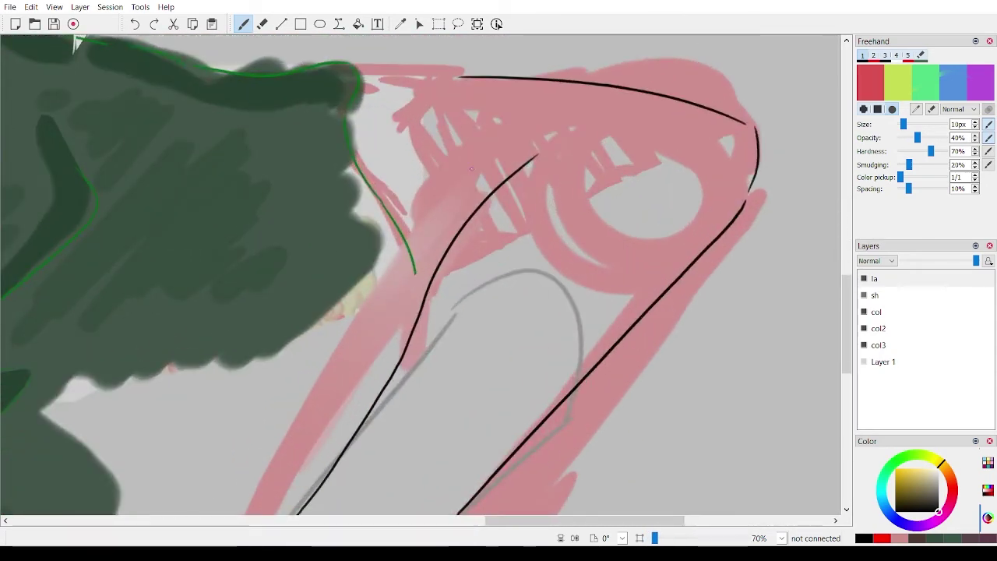
Ink the right hand's remaining finger edges and the little finger down to the canvas edge.
{"action": "scroll", "coordinate": [446, 247], "scroll_direction": "down", "scroll_amount": 3}
{"action": "left_click_drag", "start_coordinate": [389, 389], "coordinate": [478, 246]}
{"action": "scroll", "coordinate": [421, 471], "scroll_direction": "up", "scroll_amount": 5}
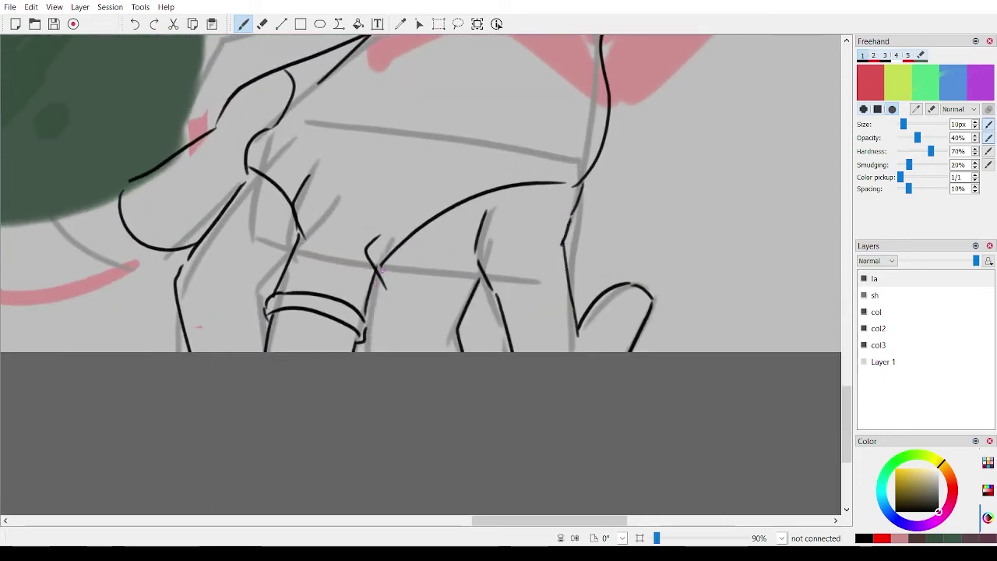
{"action": "left_click_drag", "start_coordinate": [353, 296], "coordinate": [395, 344]}
{"action": "key", "text": "ctrl+z"}
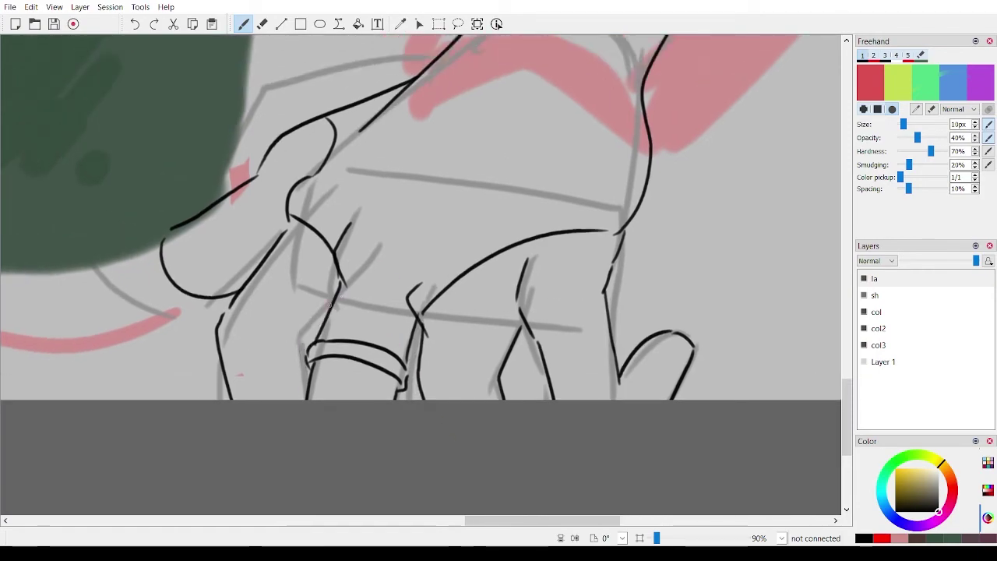
Look over the inked right arm, the coat and the uninked raised left arm sketch.
{"action": "scroll", "coordinate": [308, 360], "scroll_direction": "down", "scroll_amount": 4}
{"action": "left_click_drag", "start_coordinate": [307, 360], "coordinate": [310, 503]}
{"action": "left_click_drag", "start_coordinate": [296, 233], "coordinate": [597, 423]}
{"action": "left_click_drag", "start_coordinate": [324, 338], "coordinate": [662, 312]}
{"action": "scroll", "coordinate": [662, 312], "scroll_direction": "down", "scroll_amount": 2}
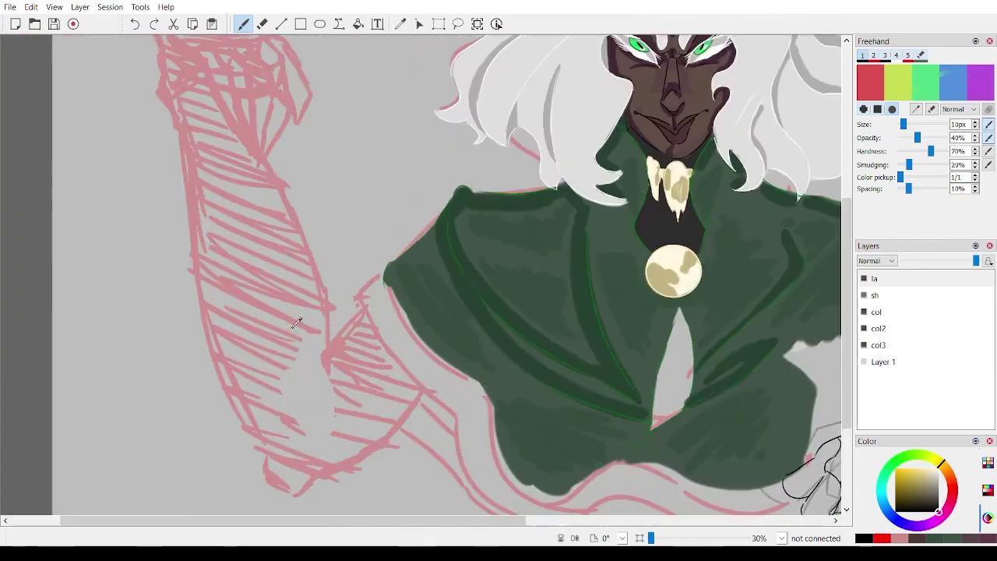
{"action": "mouse_move", "coordinate": [584, 278]}
{"action": "left_mouse_down"}
{"action": "mouse_move", "coordinate": [292, 327]}
{"action": "mouse_move", "coordinate": [206, 120]}
{"action": "left_mouse_up"}
{"action": "scroll", "coordinate": [420, 274], "scroll_direction": "up", "scroll_amount": 2}
{"action": "left_click_drag", "start_coordinate": [498, 195], "coordinate": [285, 408]}
{"action": "left_click_drag", "start_coordinate": [117, 312], "coordinate": [729, 319]}
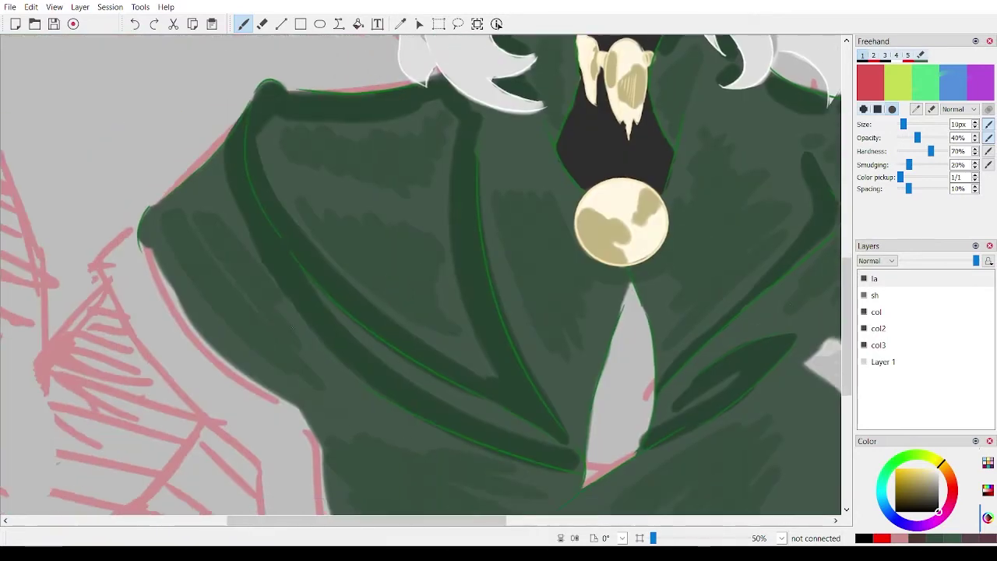
{"action": "left_click_drag", "start_coordinate": [117, 195], "coordinate": [574, 402]}
{"action": "scroll", "coordinate": [296, 323], "scroll_direction": "down", "scroll_amount": 2}
{"action": "scroll", "coordinate": [295, 324], "scroll_direction": "right", "scroll_amount": 5}
{"action": "scroll", "coordinate": [296, 324], "scroll_direction": "left", "scroll_amount": 5}
{"action": "scroll", "coordinate": [296, 323], "scroll_direction": "up", "scroll_amount": 2}
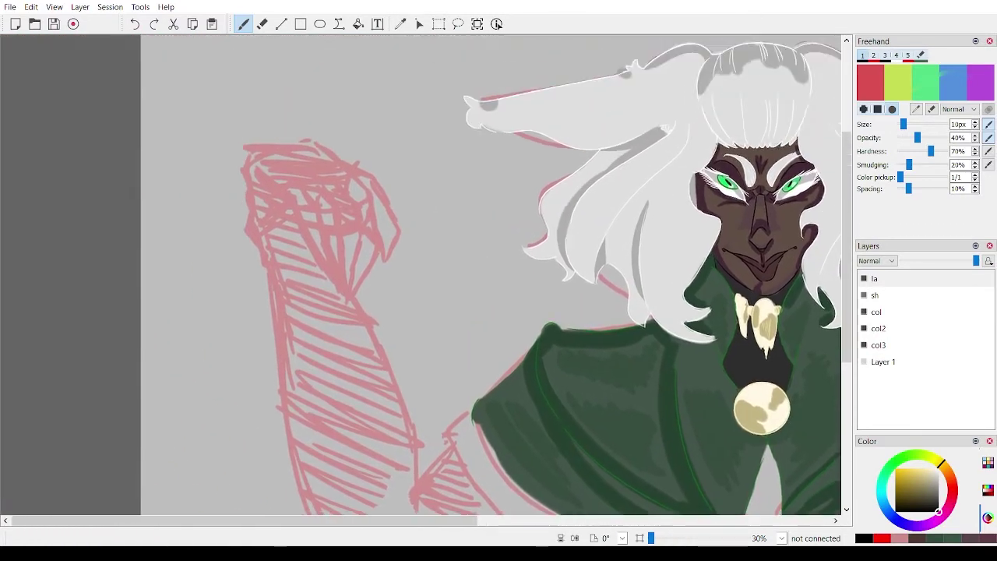
Ink the raised left hand's wrist and back contour, the knuckle line and the finger ring.
{"action": "scroll", "coordinate": [296, 323], "scroll_direction": "up", "scroll_amount": 5}
{"action": "scroll", "coordinate": [297, 322], "scroll_direction": "up", "scroll_amount": 1}
{"action": "mouse_move", "coordinate": [398, 272]}
{"action": "left_mouse_down"}
{"action": "mouse_move", "coordinate": [458, 261]}
{"action": "mouse_move", "coordinate": [423, 174]}
{"action": "left_mouse_up"}
{"action": "key", "text": "ctrl+z"}
{"action": "scroll", "coordinate": [397, 69], "scroll_direction": "up", "scroll_amount": 3}
{"action": "mouse_move", "coordinate": [432, 233]}
{"action": "left_mouse_down"}
{"action": "mouse_move", "coordinate": [389, 201]}
{"action": "mouse_move", "coordinate": [218, 165]}
{"action": "left_mouse_up"}
{"action": "key", "text": "ctrl+z"}
{"action": "left_click_drag", "start_coordinate": [149, 216], "coordinate": [227, 341]}
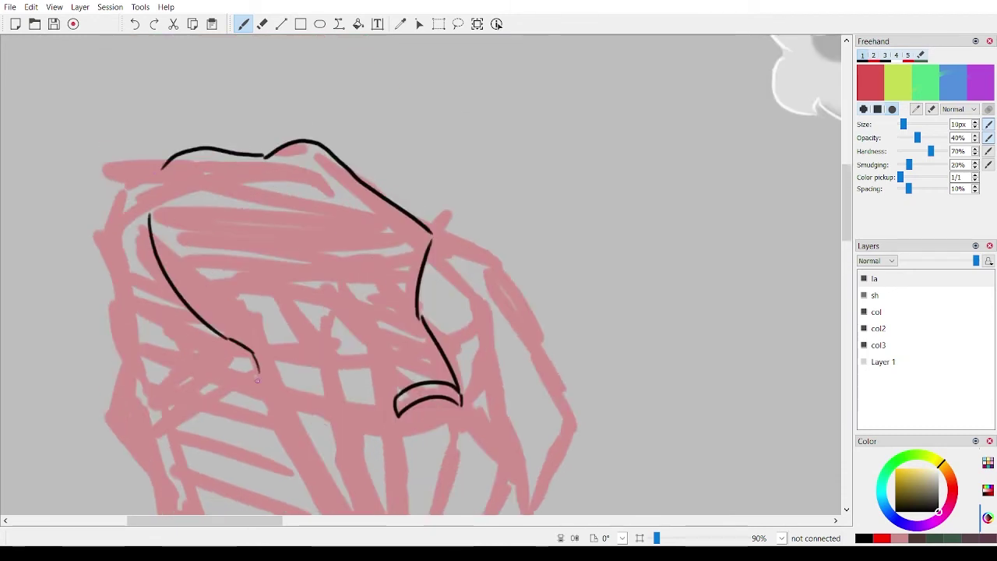
Redraw the raised hand's palm curve and ink its pointed fingers hanging below the knuckles.
{"action": "scroll", "coordinate": [200, 173], "scroll_direction": "down", "scroll_amount": 3}
{"action": "key", "text": "ctrl+z"}
{"action": "left_click_drag", "start_coordinate": [137, 99], "coordinate": [391, 263]}
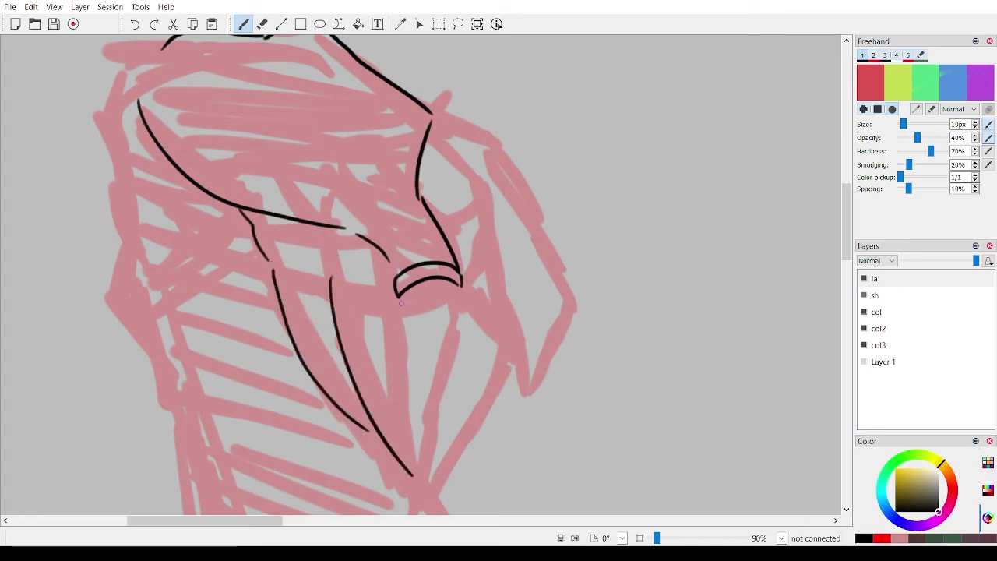
{"action": "key", "text": "ctrl+z"}
{"action": "left_click_drag", "start_coordinate": [459, 284], "coordinate": [424, 482]}
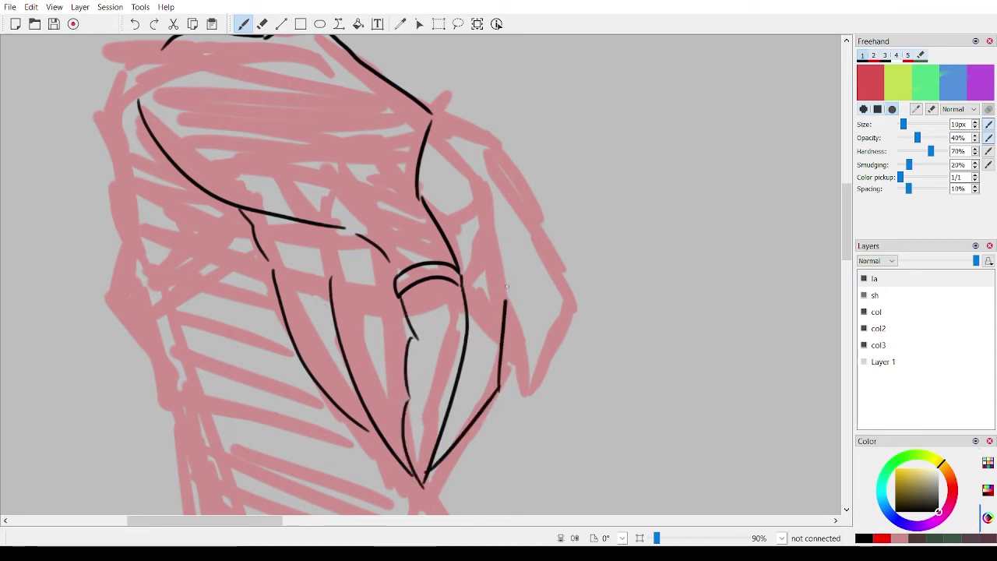
Undo the line above the ring finger and ink the knuckle creases and the thumb contour of the raised hand.
{"action": "key", "text": "ctrl+z"}
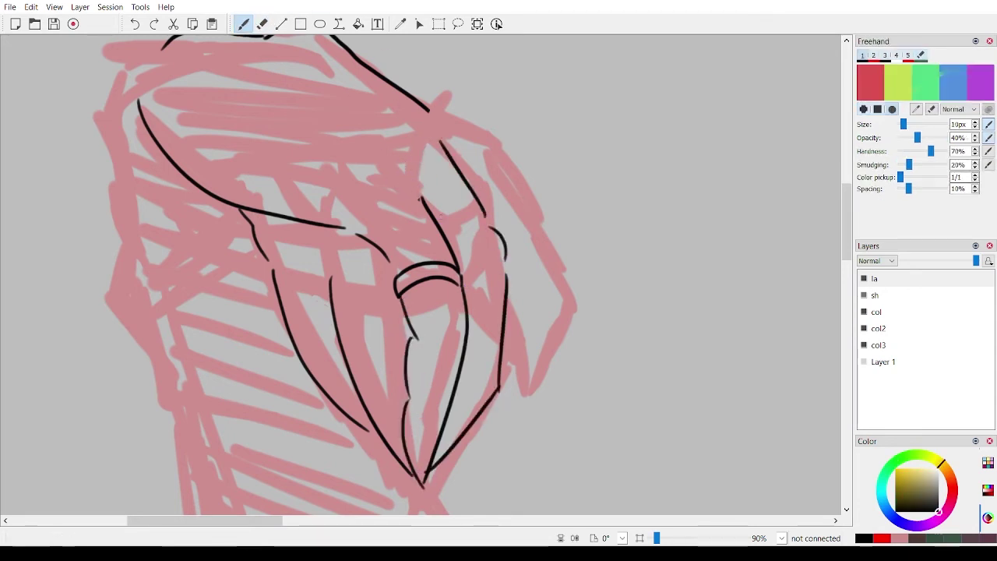
{"action": "left_click_drag", "start_coordinate": [433, 212], "coordinate": [460, 170]}
{"action": "left_click_drag", "start_coordinate": [430, 112], "coordinate": [551, 265]}
{"action": "mouse_move", "coordinate": [553, 269]}
{"action": "left_mouse_down"}
{"action": "mouse_move", "coordinate": [510, 348]}
{"action": "mouse_move", "coordinate": [583, 321]}
{"action": "left_mouse_up"}
{"action": "scroll", "coordinate": [457, 138], "scroll_direction": "down", "scroll_amount": 6}
{"action": "mouse_move", "coordinate": [456, 138]}
{"action": "left_mouse_down"}
{"action": "mouse_move", "coordinate": [220, 39]}
{"action": "mouse_move", "coordinate": [344, 82]}
{"action": "mouse_move", "coordinate": [474, 161]}
{"action": "left_mouse_up"}
{"action": "scroll", "coordinate": [474, 162], "scroll_direction": "up", "scroll_amount": 4}
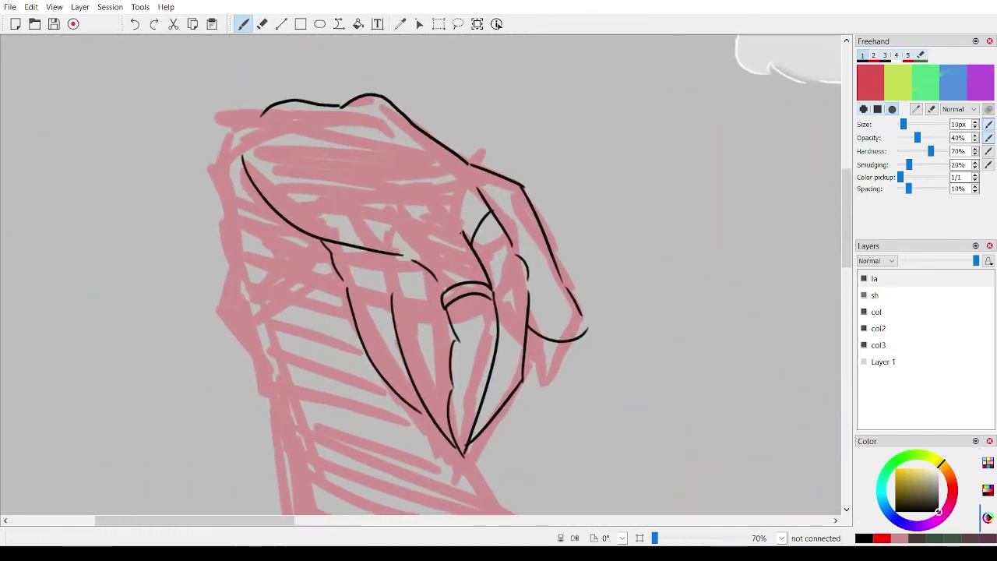
Ink the raised arm's outer edge from the wrist to the start of the forearm.
{"action": "scroll", "coordinate": [257, 234], "scroll_direction": "down", "scroll_amount": 1}
{"action": "left_click_drag", "start_coordinate": [256, 67], "coordinate": [209, 147]}
{"action": "mouse_move", "coordinate": [236, 200]}
{"action": "left_mouse_down"}
{"action": "mouse_move", "coordinate": [289, 432]}
{"action": "mouse_move", "coordinate": [274, 148]}
{"action": "left_mouse_up"}
{"action": "scroll", "coordinate": [274, 147], "scroll_direction": "down", "scroll_amount": 1}
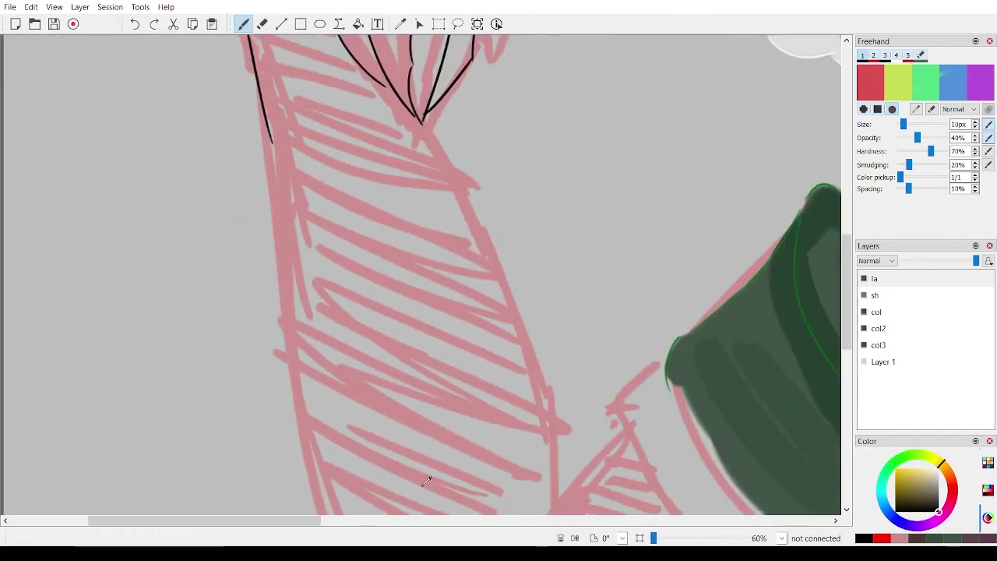
Select and delete the right forearm's outer line, and redraw it as a curved edge from wrist to elbow.
{"action": "scroll", "coordinate": [430, 477], "scroll_direction": "down", "scroll_amount": 3}
{"action": "left_click_drag", "start_coordinate": [700, 405], "coordinate": [304, 311]}
{"action": "left_click_drag", "start_coordinate": [710, 315], "coordinate": [400, 129]}
{"action": "scroll", "coordinate": [400, 129], "scroll_direction": "up", "scroll_amount": 2}
{"action": "scroll", "coordinate": [315, 360], "scroll_direction": "up", "scroll_amount": 1}
{"action": "key", "text": "d"}
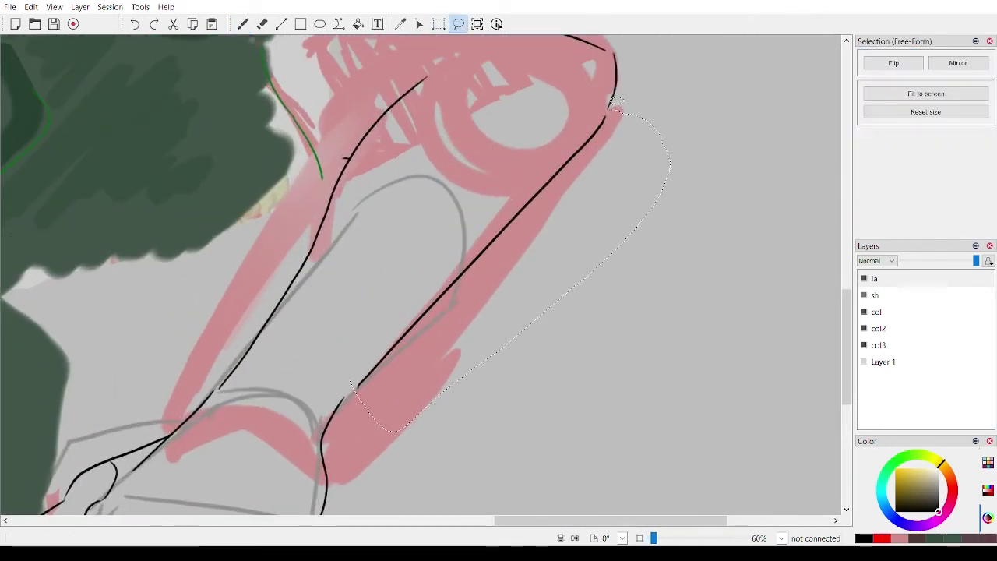
{"action": "left_click_drag", "start_coordinate": [615, 101], "coordinate": [614, 103]}
{"action": "key", "text": "Delete"}
{"action": "key", "text": "b"}
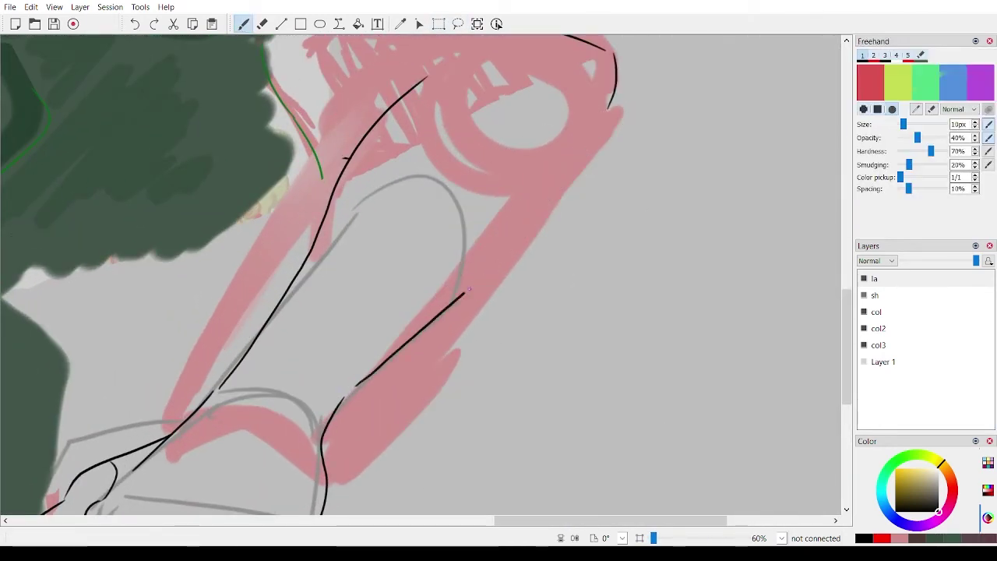
{"action": "left_click_drag", "start_coordinate": [469, 289], "coordinate": [610, 112]}
{"action": "mouse_move", "coordinate": [611, 112]}
{"action": "left_mouse_down"}
{"action": "mouse_move", "coordinate": [653, 135]}
{"action": "mouse_move", "coordinate": [693, 226]}
{"action": "left_mouse_up"}
Ink the raised left forearm's inner edge from the fingertips down to the elbow crease and the short upper arm line.
{"action": "scroll", "coordinate": [693, 226], "scroll_direction": "down", "scroll_amount": 3}
{"action": "mouse_move", "coordinate": [296, 234]}
{"action": "left_mouse_down"}
{"action": "mouse_move", "coordinate": [467, 238]}
{"action": "mouse_move", "coordinate": [674, 287]}
{"action": "left_mouse_up"}
{"action": "scroll", "coordinate": [390, 233], "scroll_direction": "up", "scroll_amount": 1}
{"action": "left_click_drag", "start_coordinate": [389, 233], "coordinate": [515, 291]}
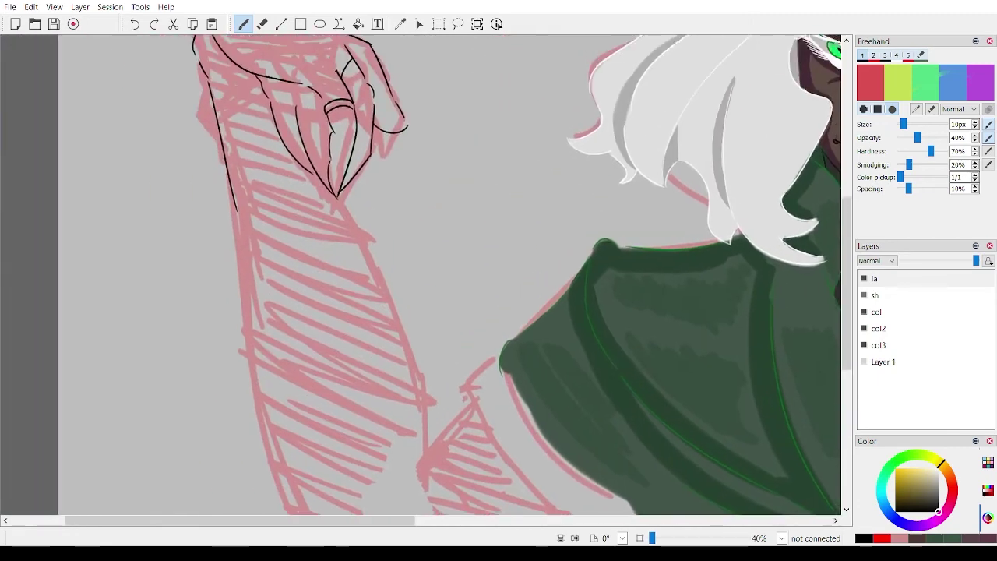
{"action": "scroll", "coordinate": [425, 275], "scroll_direction": "up", "scroll_amount": 1}
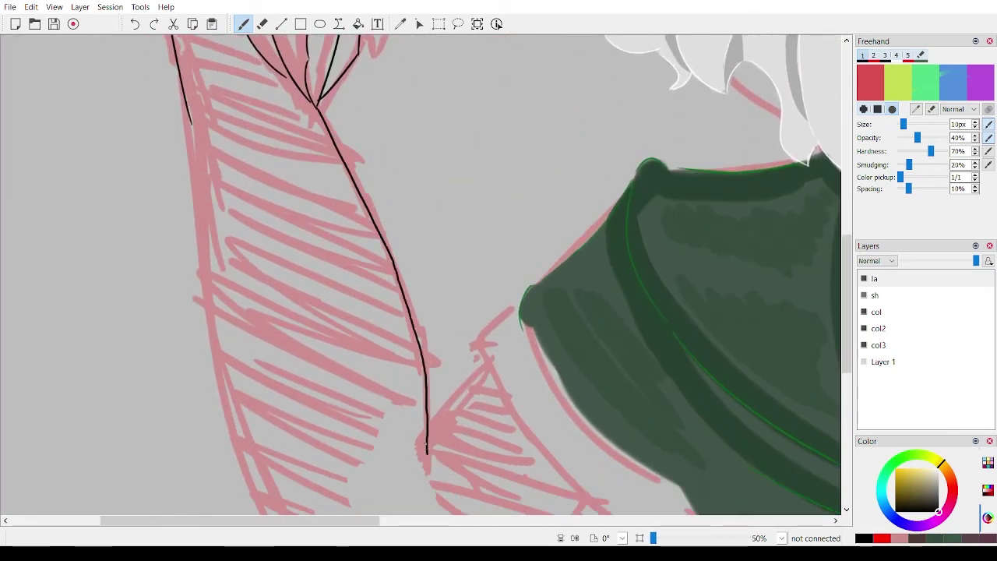
{"action": "scroll", "coordinate": [429, 272], "scroll_direction": "down", "scroll_amount": 1}
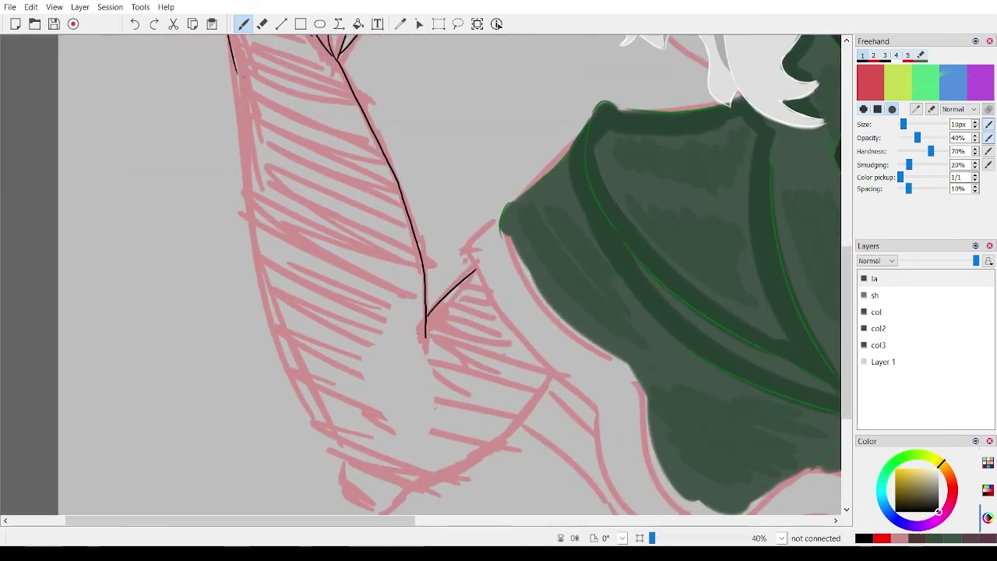
Undo the last stroke and ink the raised forearm's outer edge from the wrist to the elbow.
{"action": "key", "text": "ctrl+z"}
{"action": "mouse_move", "coordinate": [236, 84]}
{"action": "left_mouse_down"}
{"action": "mouse_move", "coordinate": [289, 379]}
{"action": "mouse_move", "coordinate": [339, 457]}
{"action": "left_mouse_up"}
{"action": "scroll", "coordinate": [327, 449], "scroll_direction": "down", "scroll_amount": 3}
{"action": "scroll", "coordinate": [327, 449], "scroll_direction": "up", "scroll_amount": 4}
{"action": "mouse_move", "coordinate": [253, 315]}
{"action": "left_mouse_down"}
{"action": "mouse_move", "coordinate": [310, 410]}
{"action": "mouse_move", "coordinate": [368, 440]}
{"action": "left_mouse_up"}
{"action": "key", "text": "ctrl+z"}
{"action": "key", "text": "ctrl+z"}
Ink the pointed elbow and the underside of the upper arm up to the cape.
{"action": "scroll", "coordinate": [506, 317], "scroll_direction": "down", "scroll_amount": 2}
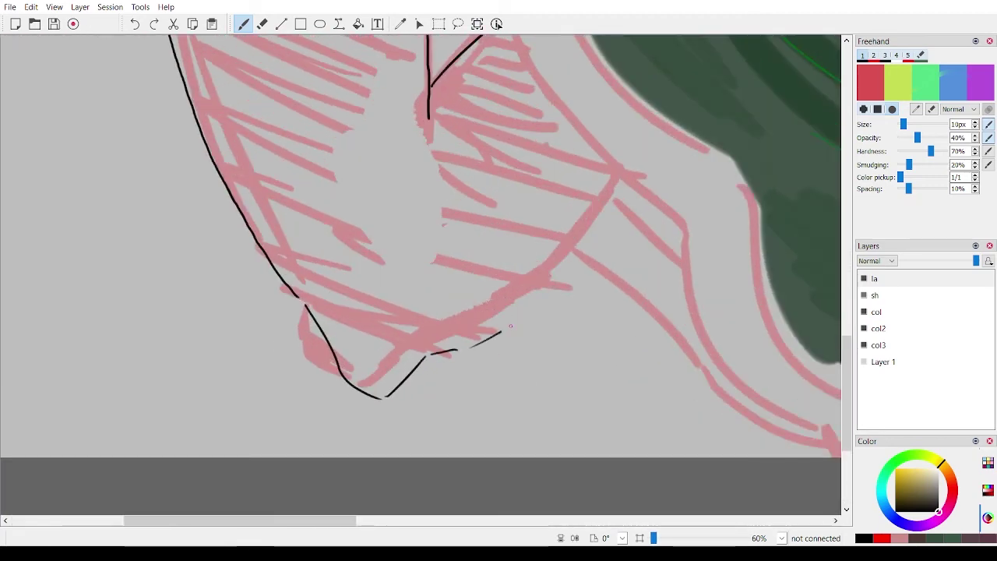
{"action": "mouse_move", "coordinate": [471, 347]}
{"action": "left_mouse_down"}
{"action": "mouse_move", "coordinate": [632, 177]}
{"action": "mouse_move", "coordinate": [189, 472]}
{"action": "mouse_move", "coordinate": [114, 378]}
{"action": "left_mouse_up"}
{"action": "scroll", "coordinate": [632, 177], "scroll_direction": "down", "scroll_amount": 3}
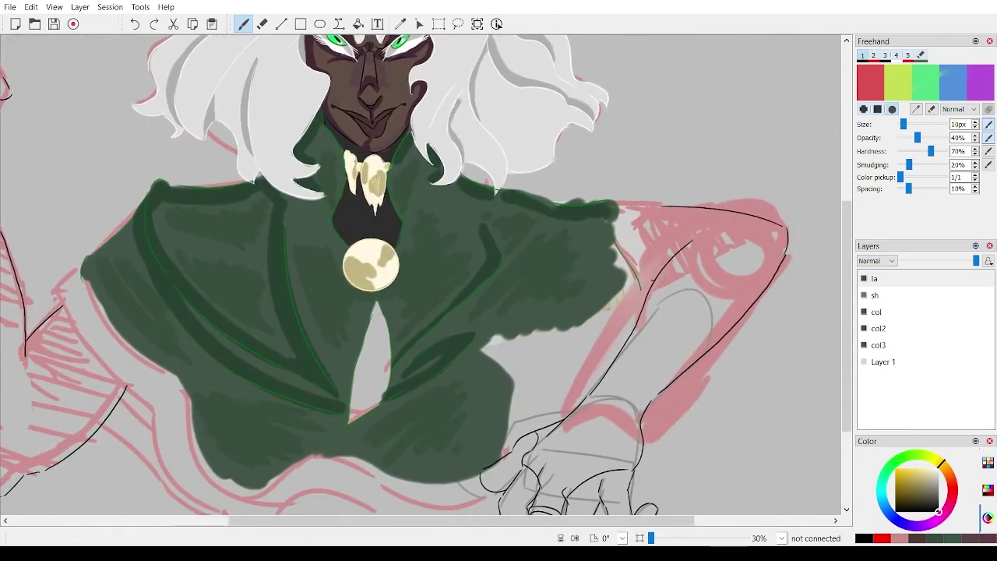
On the col layer, erase colour spilling over the arm on the hip and fill the gap beside its cream trim with green.
{"action": "scroll", "coordinate": [802, 285], "scroll_direction": "up", "scroll_amount": 5}
{"action": "left_click", "coordinate": [263, 24]}
{"action": "left_click", "coordinate": [248, 21]}
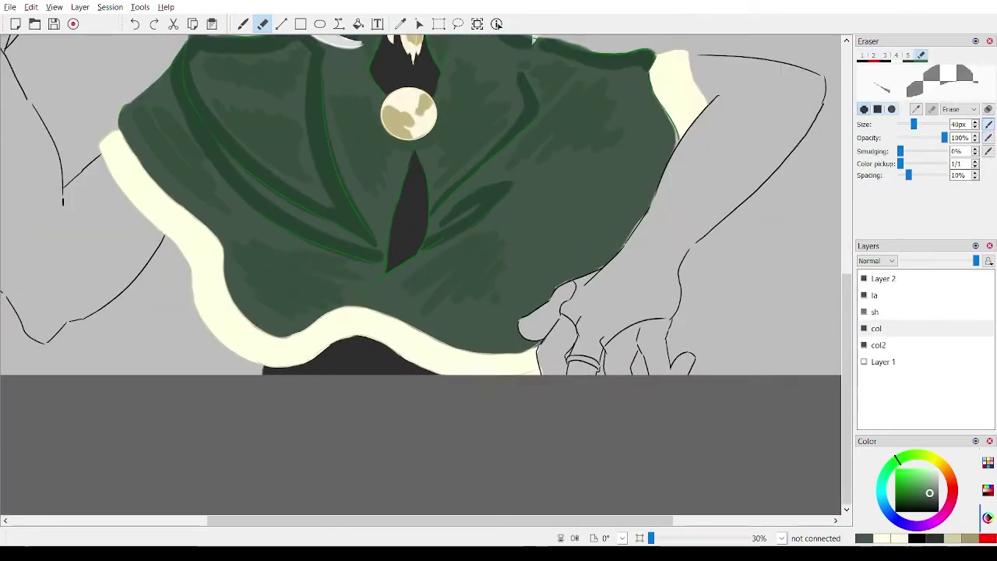
{"action": "left_click_drag", "start_coordinate": [823, 163], "coordinate": [657, 282]}
{"action": "scroll", "coordinate": [656, 283], "scroll_direction": "up", "scroll_amount": 5}
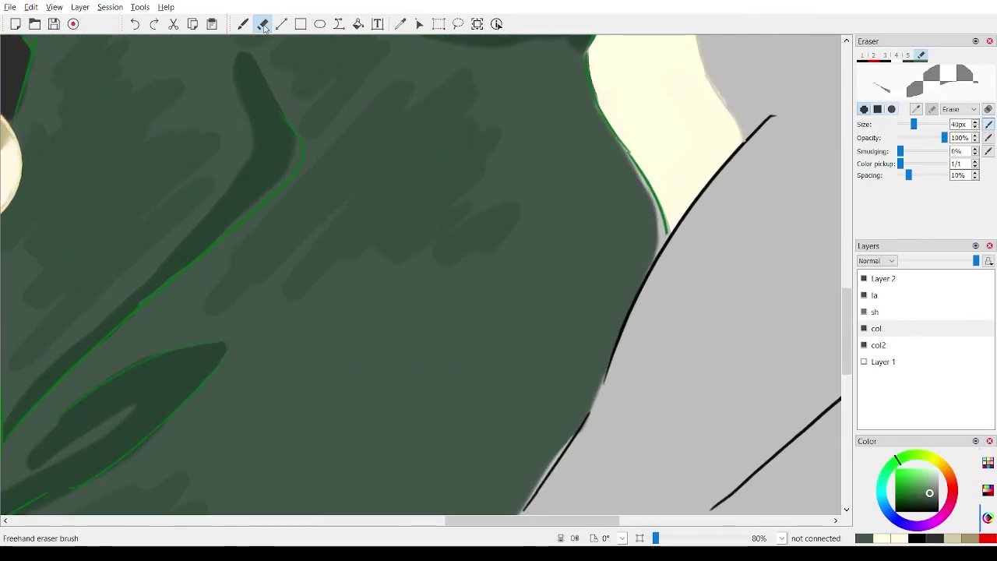
{"action": "left_click", "coordinate": [244, 24]}
{"action": "left_click_drag", "start_coordinate": [612, 172], "coordinate": [651, 304]}
Fill the gap along the resting forearm's inner line with cape green and erase the spill around the thumb.
{"action": "left_click", "coordinate": [262, 24]}
{"action": "left_click", "coordinate": [243, 24]}
{"action": "scroll", "coordinate": [518, 269], "scroll_direction": "down", "scroll_amount": 3}
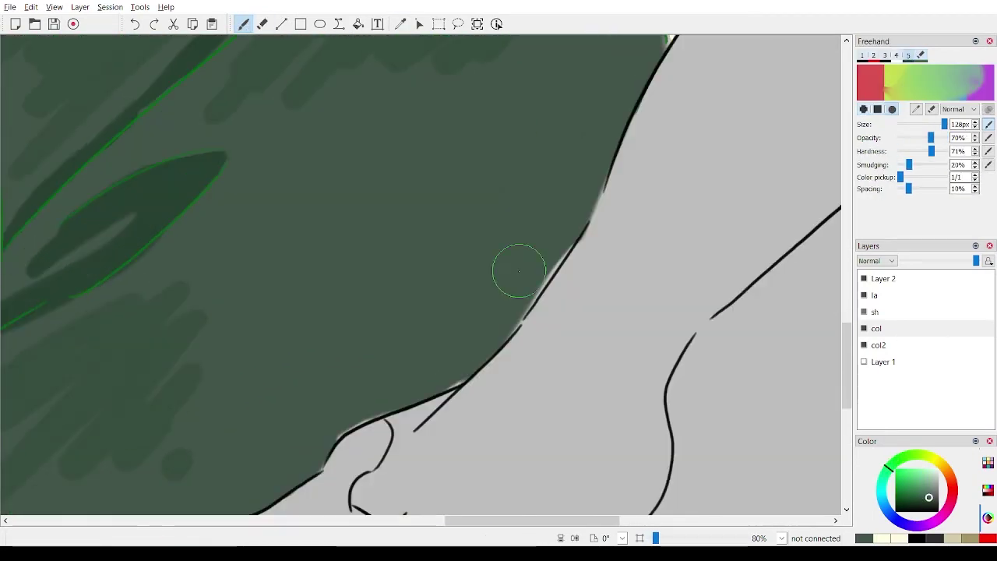
{"action": "left_click_drag", "start_coordinate": [546, 261], "coordinate": [510, 306]}
{"action": "left_click", "coordinate": [262, 24]}
{"action": "mouse_move", "coordinate": [355, 420]}
{"action": "left_mouse_down"}
{"action": "mouse_move", "coordinate": [326, 437]}
{"action": "mouse_move", "coordinate": [345, 442]}
{"action": "left_mouse_up"}
{"action": "scroll", "coordinate": [420, 274], "scroll_direction": "down", "scroll_amount": 6}
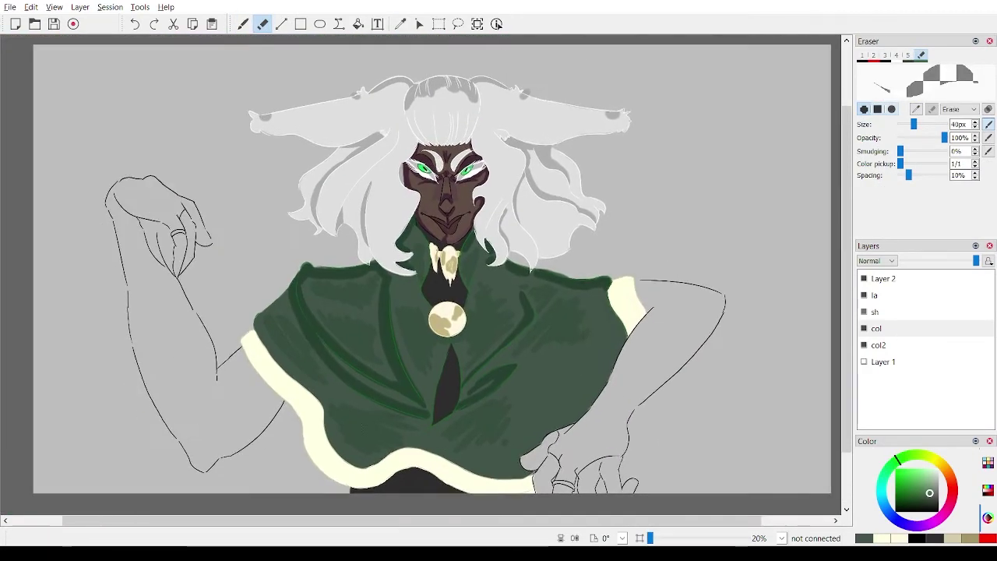
On the sh layer, paint a white highlight on the large left hair lock with a 68 px brush, replacing the 128 px attempt.
{"action": "scroll", "coordinate": [419, 235], "scroll_direction": "up", "scroll_amount": 3}
{"action": "left_click", "coordinate": [243, 24]}
{"action": "left_click", "coordinate": [875, 311]}
{"action": "left_click", "coordinate": [938, 469]}
{"action": "left_click_drag", "start_coordinate": [201, 251], "coordinate": [254, 208]}
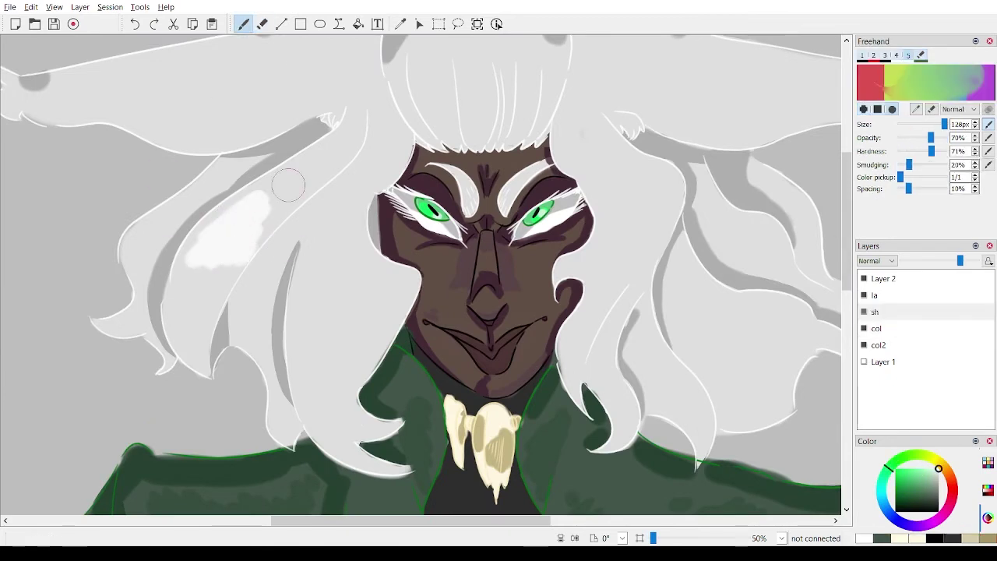
{"action": "key", "text": "ctrl+z"}
{"action": "left_click", "coordinate": [906, 126]}
{"action": "left_click_drag", "start_coordinate": [200, 226], "coordinate": [264, 206]}
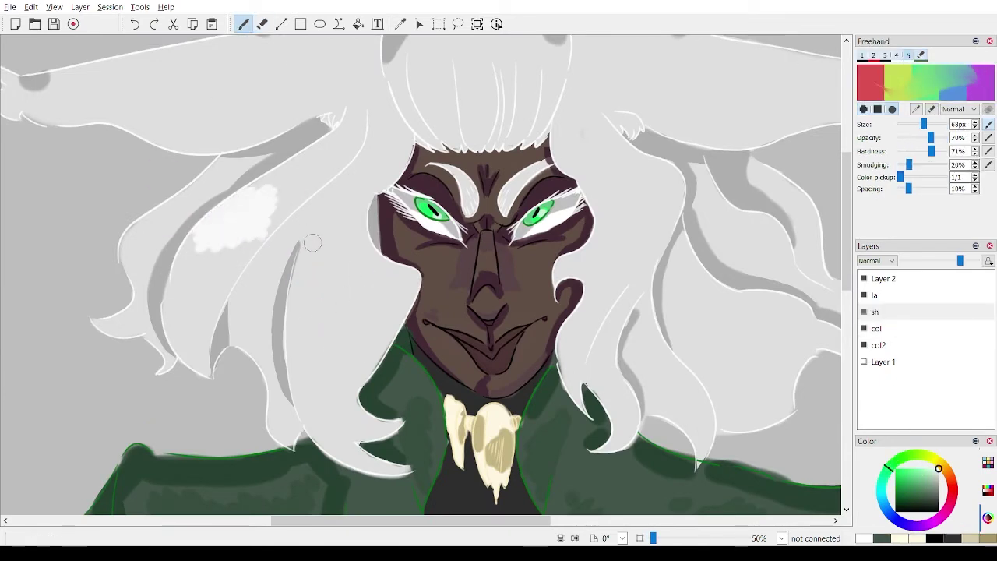
Paint white highlights on the locks framing the face and on the outer hair locks on both sides.
{"action": "mouse_move", "coordinate": [313, 327]}
{"action": "left_mouse_down"}
{"action": "mouse_move", "coordinate": [374, 273]}
{"action": "mouse_move", "coordinate": [372, 348]}
{"action": "left_mouse_up"}
{"action": "key", "text": "ctrl+z"}
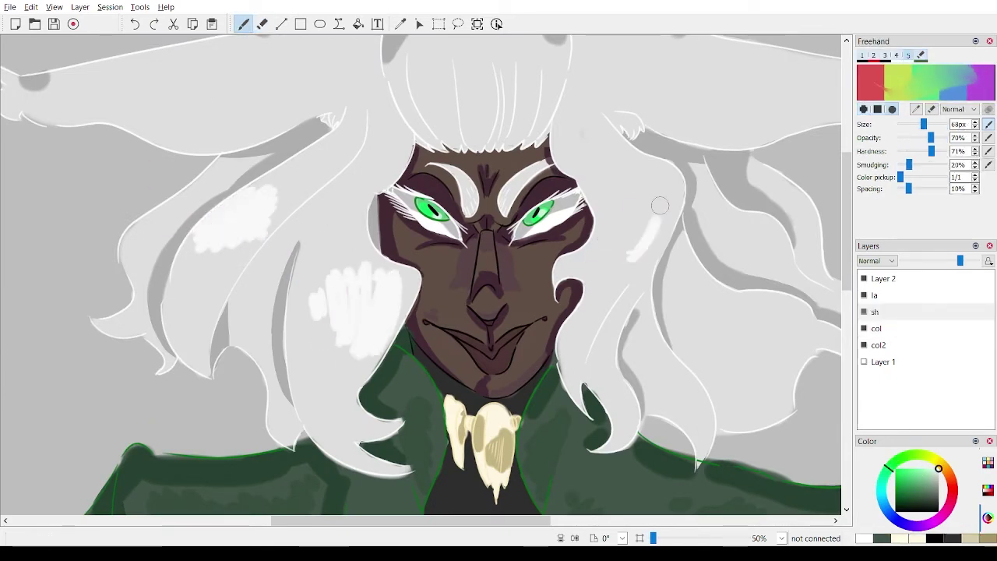
{"action": "key", "text": "ctrl+z"}
{"action": "left_click_drag", "start_coordinate": [658, 250], "coordinate": [645, 188]}
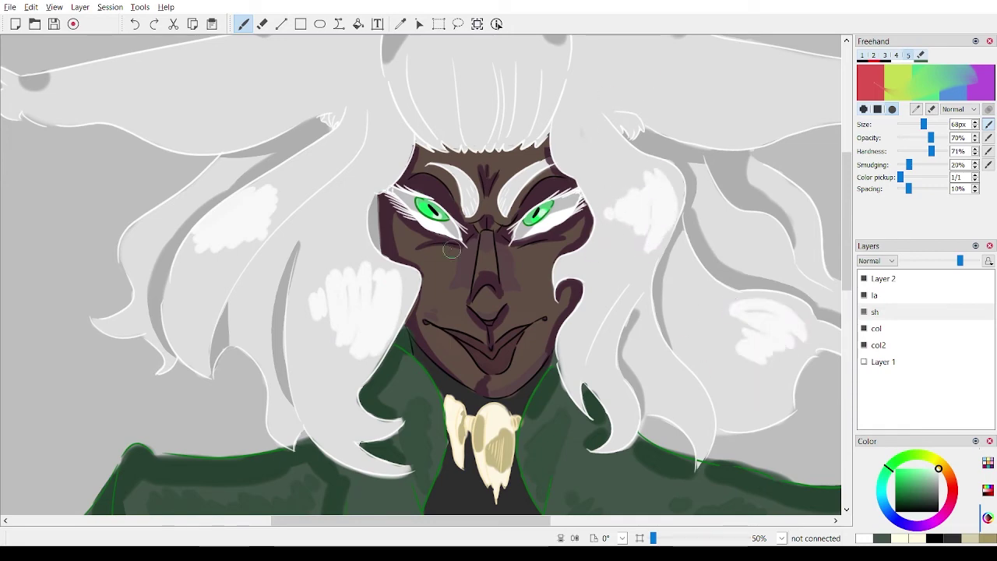
{"action": "mouse_move", "coordinate": [222, 190]}
{"action": "left_mouse_down"}
{"action": "mouse_move", "coordinate": [138, 190]}
{"action": "mouse_move", "coordinate": [96, 214]}
{"action": "left_mouse_up"}
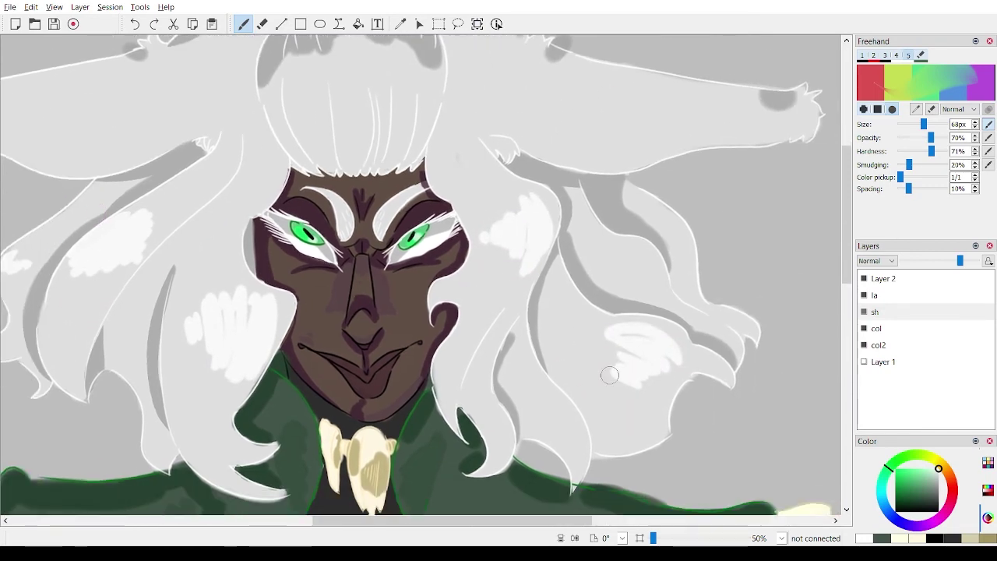
{"action": "scroll", "coordinate": [638, 338], "scroll_direction": "down", "scroll_amount": 3}
{"action": "scroll", "coordinate": [560, 421], "scroll_direction": "up", "scroll_amount": 4}
Paint vertical white highlight strokes across the bangs and on the hair beside both temples.
{"action": "scroll", "coordinate": [483, 273], "scroll_direction": "up", "scroll_amount": 8}
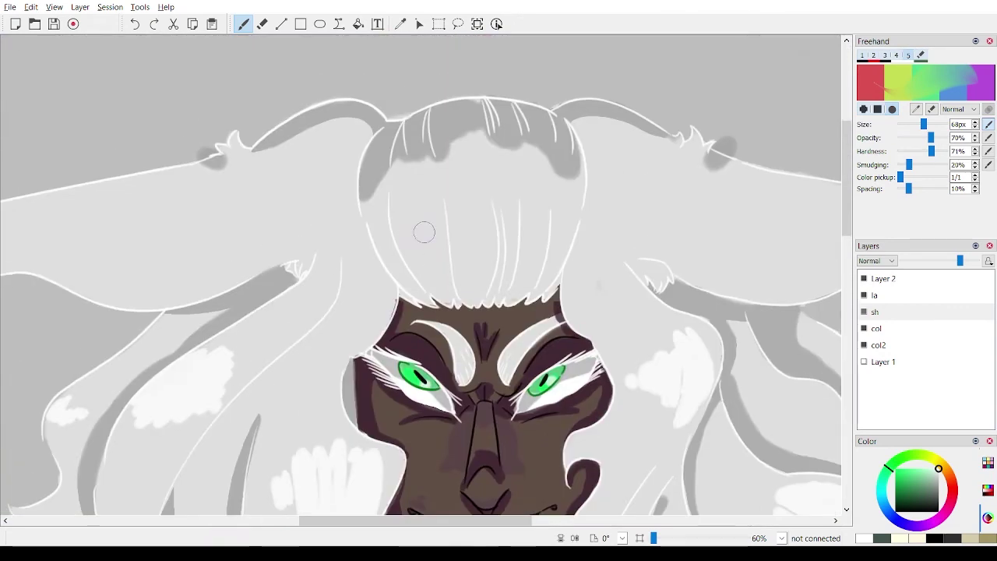
{"action": "mouse_move", "coordinate": [399, 188]}
{"action": "left_mouse_down"}
{"action": "mouse_move", "coordinate": [518, 192]}
{"action": "mouse_move", "coordinate": [578, 234]}
{"action": "left_mouse_up"}
{"action": "left_click_drag", "start_coordinate": [382, 209], "coordinate": [388, 251]}
{"action": "left_click_drag", "start_coordinate": [337, 314], "coordinate": [375, 330]}
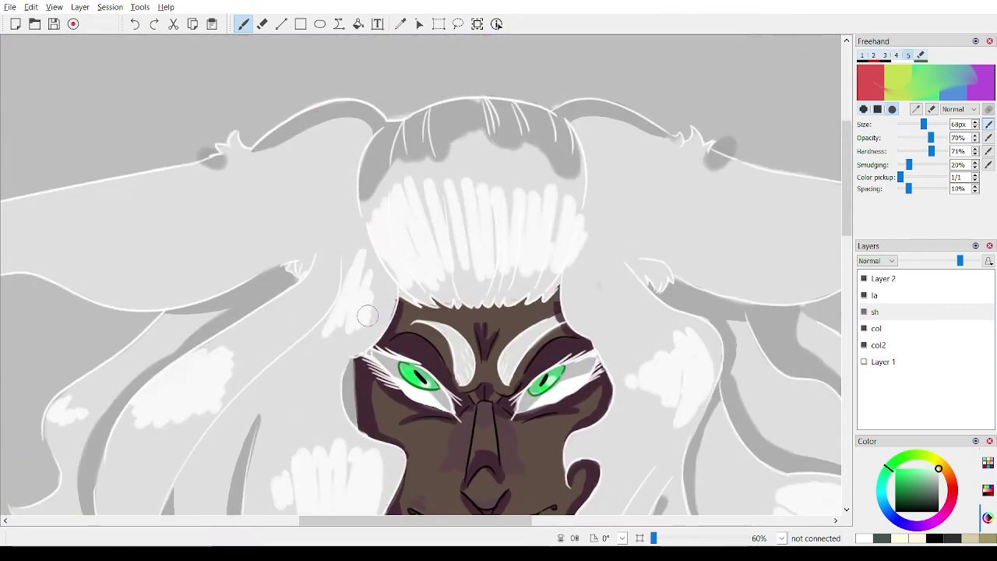
{"action": "left_click_drag", "start_coordinate": [573, 308], "coordinate": [600, 263]}
Add white highlights to the lower hair locks beside the jaw and enlarge the one on the lower right lock.
{"action": "scroll", "coordinate": [615, 210], "scroll_direction": "down", "scroll_amount": 4}
{"action": "scroll", "coordinate": [389, 210], "scroll_direction": "up", "scroll_amount": 5}
{"action": "mouse_move", "coordinate": [314, 312]}
{"action": "left_mouse_down"}
{"action": "mouse_move", "coordinate": [329, 313]}
{"action": "mouse_move", "coordinate": [405, 421]}
{"action": "left_mouse_up"}
{"action": "left_click_drag", "start_coordinate": [774, 359], "coordinate": [738, 261]}
{"action": "scroll", "coordinate": [739, 262], "scroll_direction": "down", "scroll_amount": 3}
{"action": "scroll", "coordinate": [707, 254], "scroll_direction": "up", "scroll_amount": 2}
Paint a white highlight on the upper right hair lock, undoing and redrawing it until the shape fits.
{"action": "left_click_drag", "start_coordinate": [479, 286], "coordinate": [448, 280]}
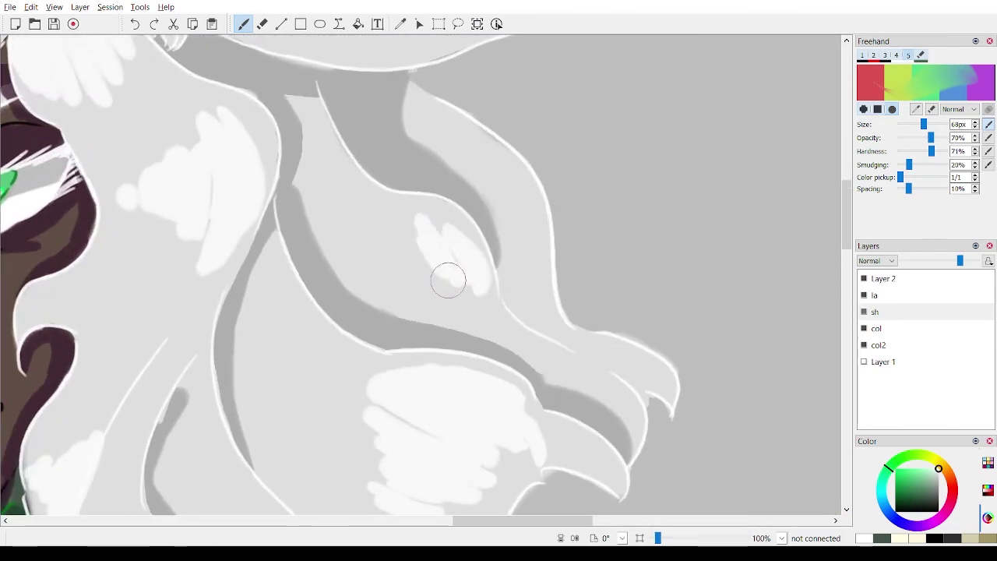
{"action": "scroll", "coordinate": [407, 284], "scroll_direction": "up", "scroll_amount": 1}
{"action": "key", "text": "ctrl+z"}
{"action": "mouse_move", "coordinate": [446, 200]}
{"action": "left_mouse_down"}
{"action": "mouse_move", "coordinate": [522, 340]}
{"action": "mouse_move", "coordinate": [413, 342]}
{"action": "left_mouse_up"}
{"action": "key", "text": "ctrl+z"}
{"action": "key", "text": "ctrl+z"}
{"action": "left_click_drag", "start_coordinate": [484, 199], "coordinate": [532, 352]}
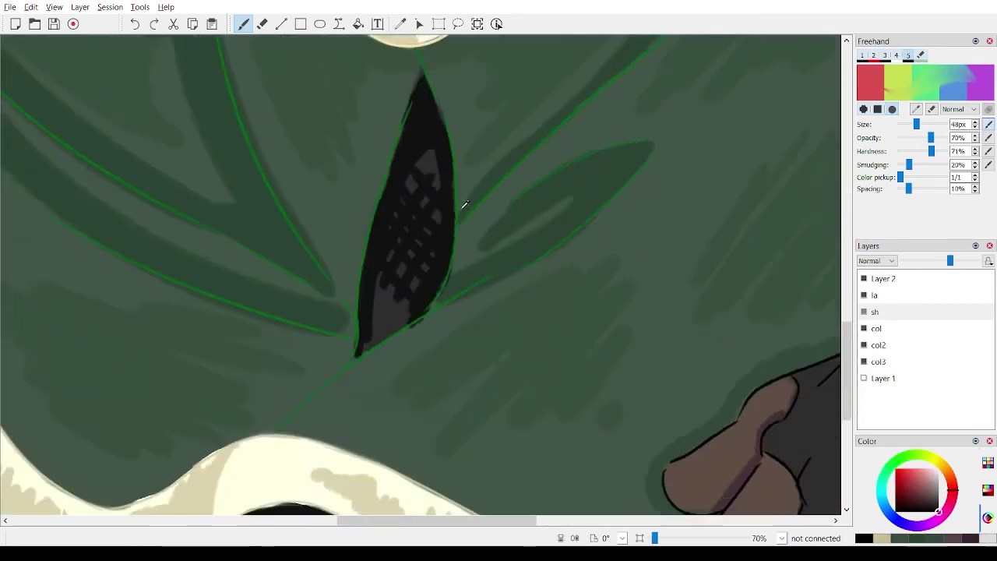
Crosshatch black shading on the dark undershirt below the cape's wavy hem.
{"action": "scroll", "coordinate": [382, 269], "scroll_direction": "down", "scroll_amount": 5}
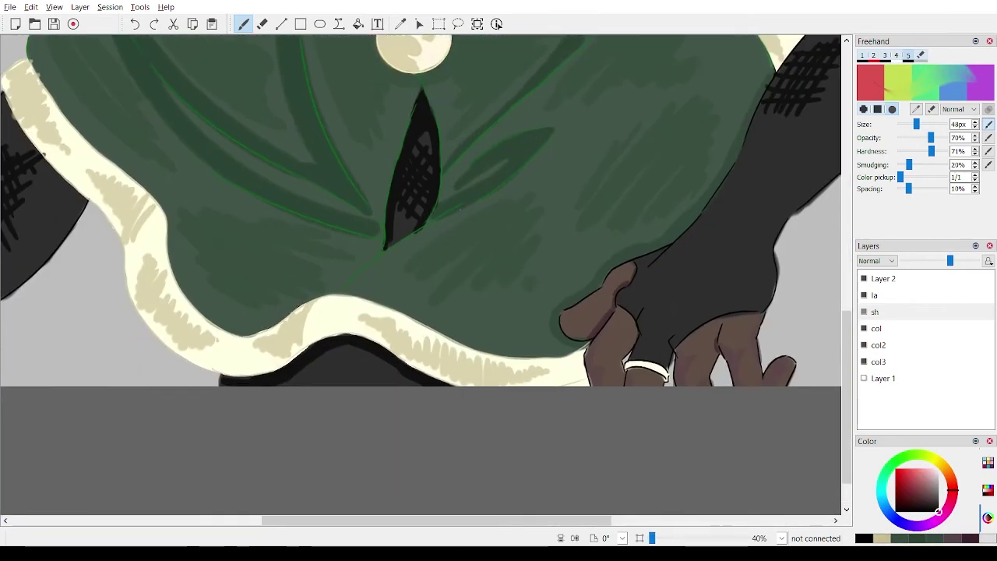
{"action": "left_click_drag", "start_coordinate": [382, 268], "coordinate": [371, 316]}
{"action": "left_click_drag", "start_coordinate": [402, 236], "coordinate": [374, 313]}
{"action": "scroll", "coordinate": [363, 285], "scroll_direction": "down", "scroll_amount": 5}
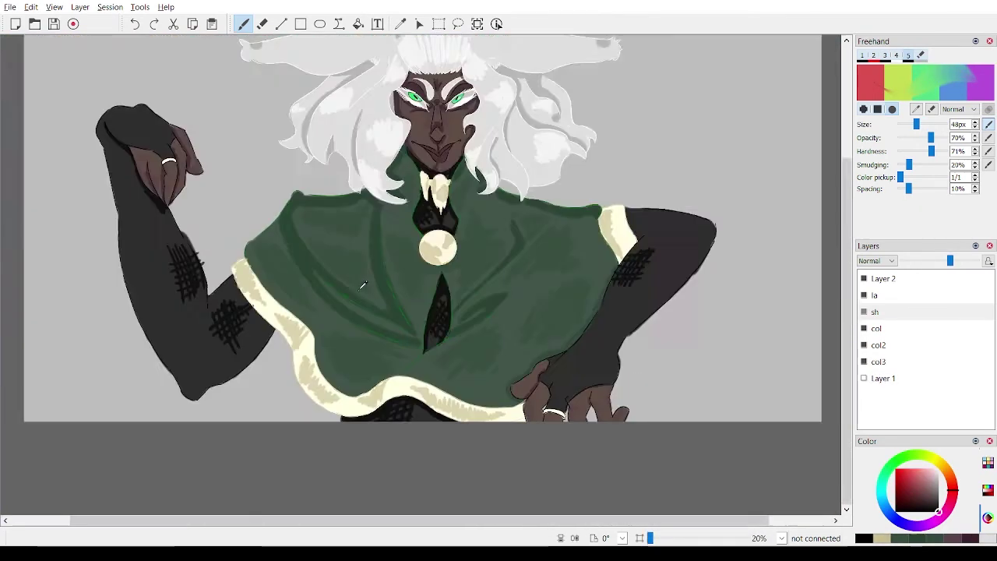
Shade the glove crease beside the thumb and crosshatch the back of the hand on the hip in black.
{"action": "left_click_drag", "start_coordinate": [493, 384], "coordinate": [363, 283]}
{"action": "scroll", "coordinate": [363, 283], "scroll_direction": "up", "scroll_amount": 5}
{"action": "left_click_drag", "start_coordinate": [364, 248], "coordinate": [388, 216]}
{"action": "key", "text": "e"}
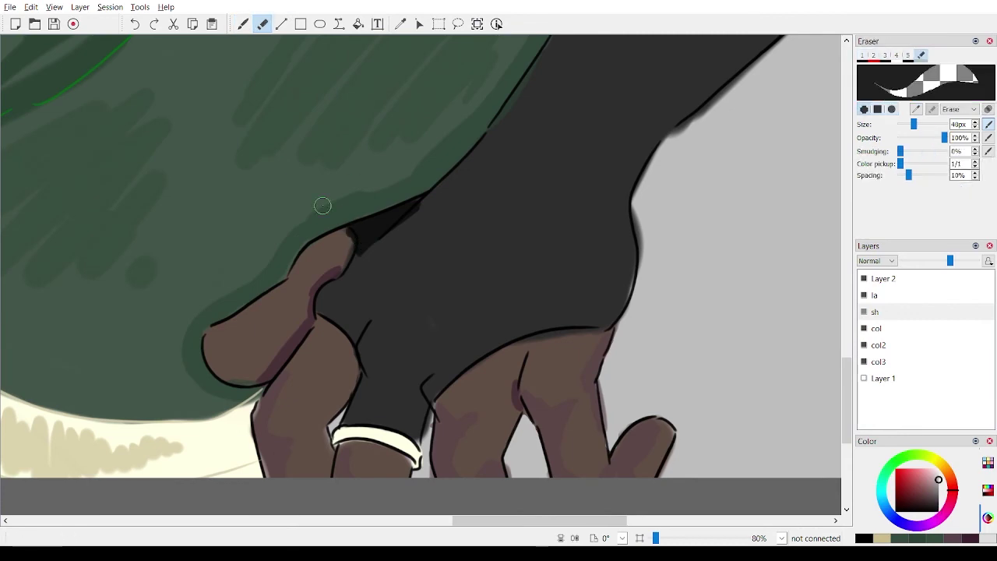
{"action": "key", "text": "b"}
{"action": "left_click_drag", "start_coordinate": [347, 312], "coordinate": [470, 208]}
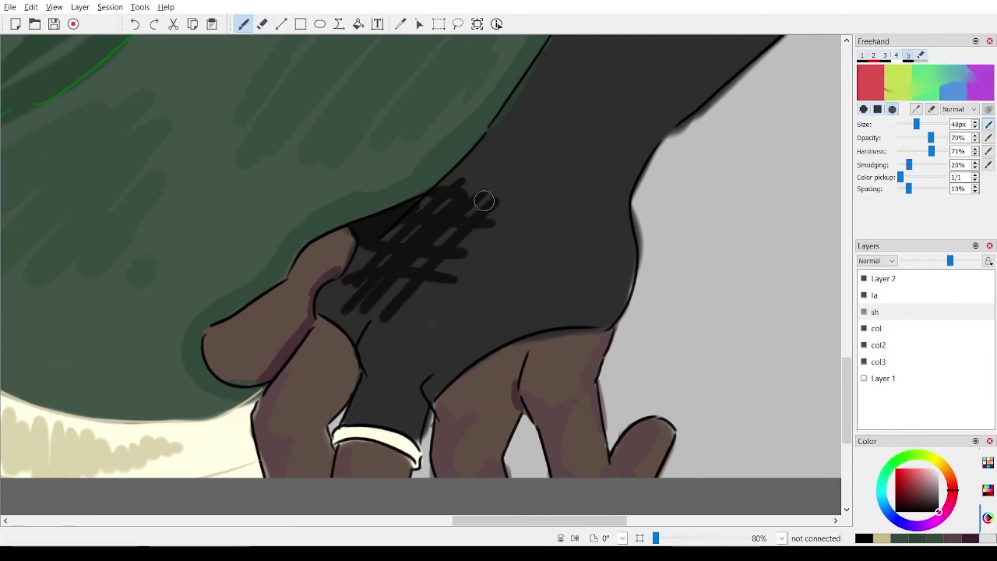
{"action": "scroll", "coordinate": [483, 201], "scroll_direction": "down", "scroll_amount": 3}
Erase the dark sleeve colour spilling past the raised forearm's inner edge on the col2 layer.
{"action": "scroll", "coordinate": [438, 227], "scroll_direction": "up", "scroll_amount": 3}
{"action": "key", "text": "e"}
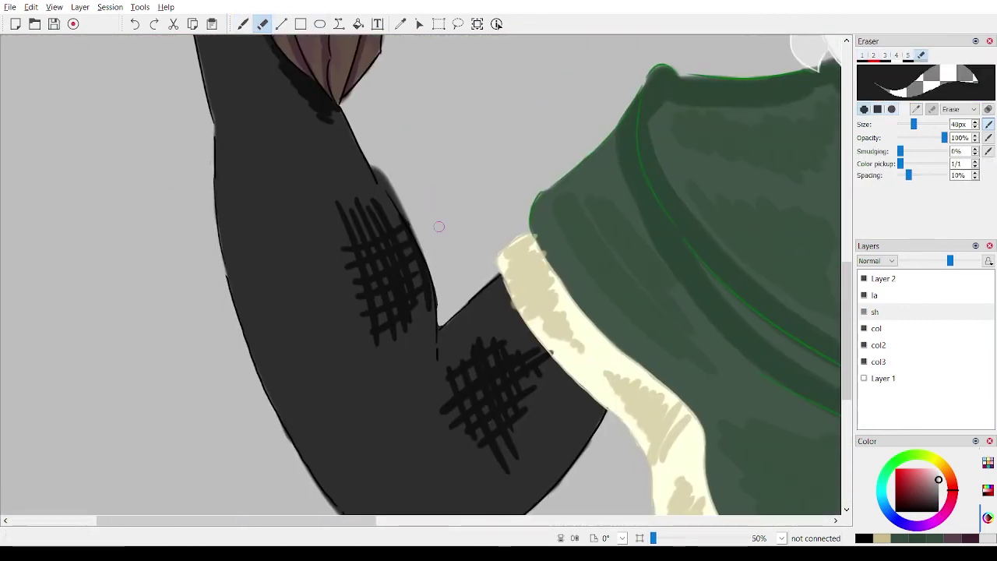
{"action": "left_click", "coordinate": [885, 329]}
{"action": "left_click", "coordinate": [863, 345]}
{"action": "left_click", "coordinate": [863, 345]}
{"action": "left_click_drag", "start_coordinate": [377, 162], "coordinate": [427, 242]}
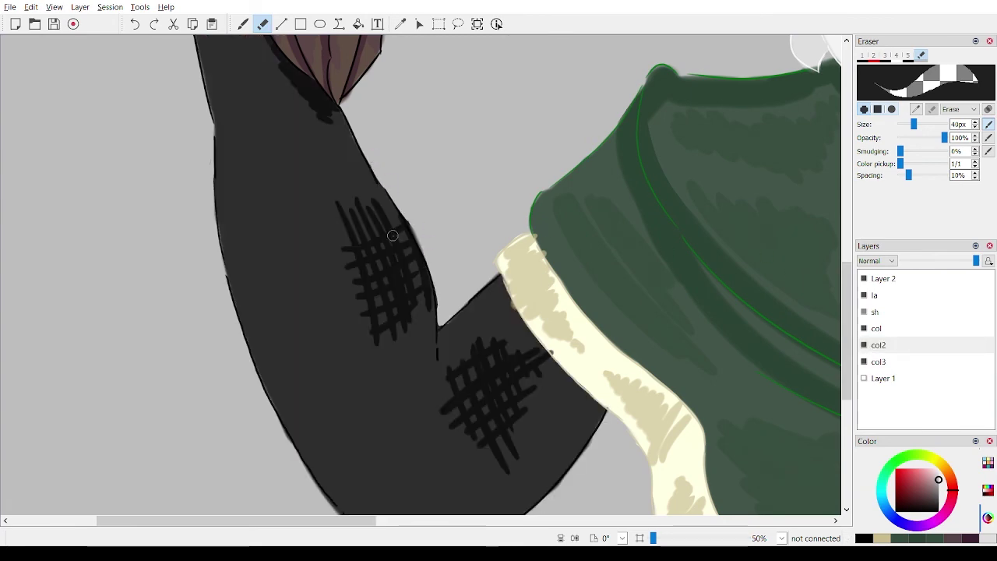
Make the la layer active with the 10 px brush and pick the beige shade from the cape's trim.
{"action": "scroll", "coordinate": [393, 235], "scroll_direction": "down", "scroll_amount": 3}
{"action": "scroll", "coordinate": [393, 234], "scroll_direction": "up", "scroll_amount": 4}
{"action": "scroll", "coordinate": [395, 232], "scroll_direction": "down", "scroll_amount": 4}
{"action": "scroll", "coordinate": [397, 230], "scroll_direction": "up", "scroll_amount": 3}
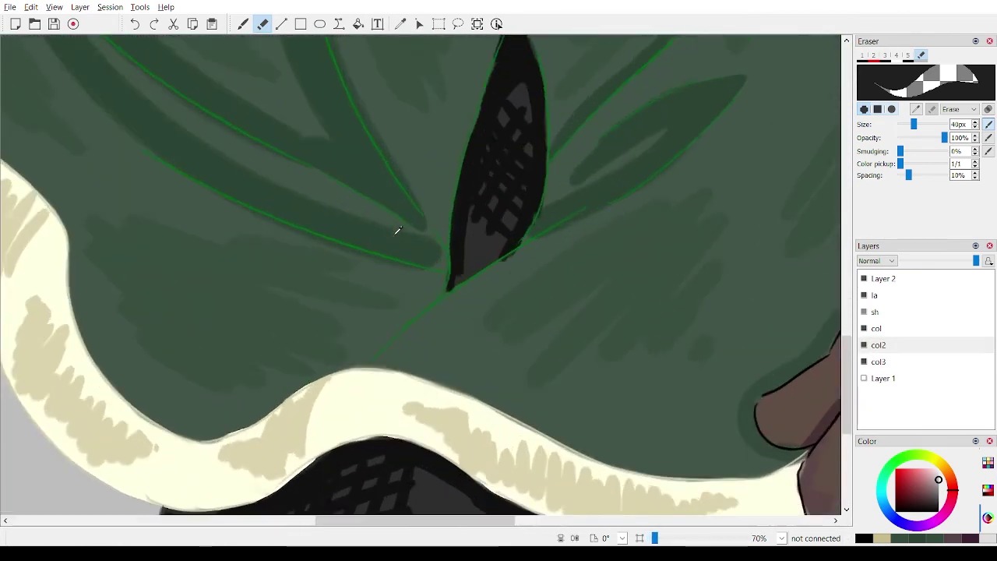
{"action": "scroll", "coordinate": [397, 230], "scroll_direction": "up", "scroll_amount": 2}
{"action": "key", "text": "b"}
{"action": "scroll", "coordinate": [574, 246], "scroll_direction": "up", "scroll_amount": 5}
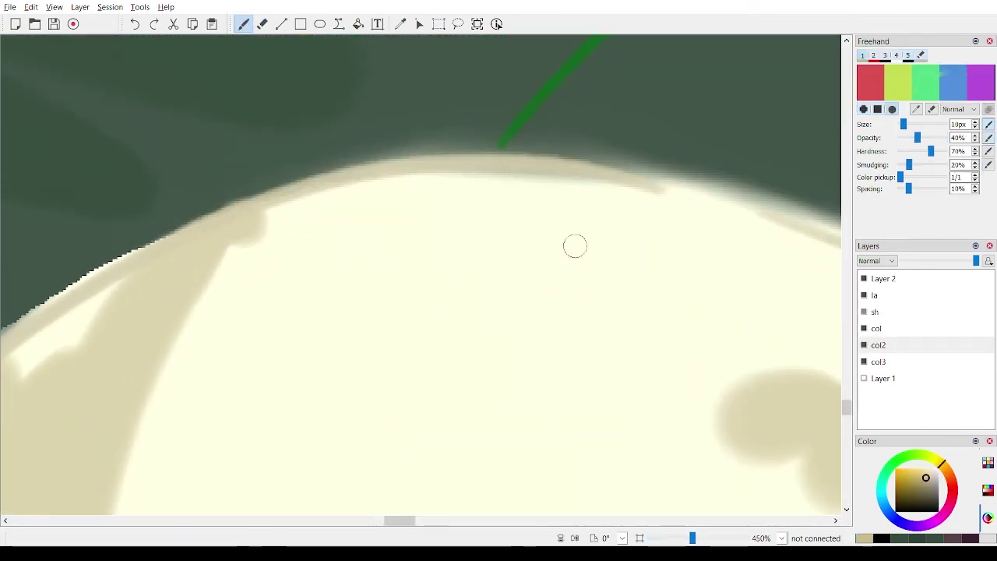
{"action": "left_click", "coordinate": [875, 295]}
{"action": "left_click", "coordinate": [149, 325], "text": "ctrl"}
{"action": "scroll", "coordinate": [351, 368], "scroll_direction": "down", "scroll_amount": 5}
{"action": "mouse_move", "coordinate": [447, 221]}
{"action": "left_mouse_down"}
{"action": "mouse_move", "coordinate": [431, 386]}
{"action": "mouse_move", "coordinate": [330, 428]}
{"action": "mouse_move", "coordinate": [349, 449]}
{"action": "mouse_move", "coordinate": [299, 460]}
{"action": "left_mouse_up"}
{"action": "key", "text": "ctrl+z"}
{"action": "key", "text": "ctrl+z"}
{"action": "key", "text": "ctrl+z"}
{"action": "scroll", "coordinate": [336, 363], "scroll_direction": "down", "scroll_amount": 2}
{"action": "scroll", "coordinate": [336, 363], "scroll_direction": "up", "scroll_amount": 2}
{"action": "key", "text": "ctrl+z"}
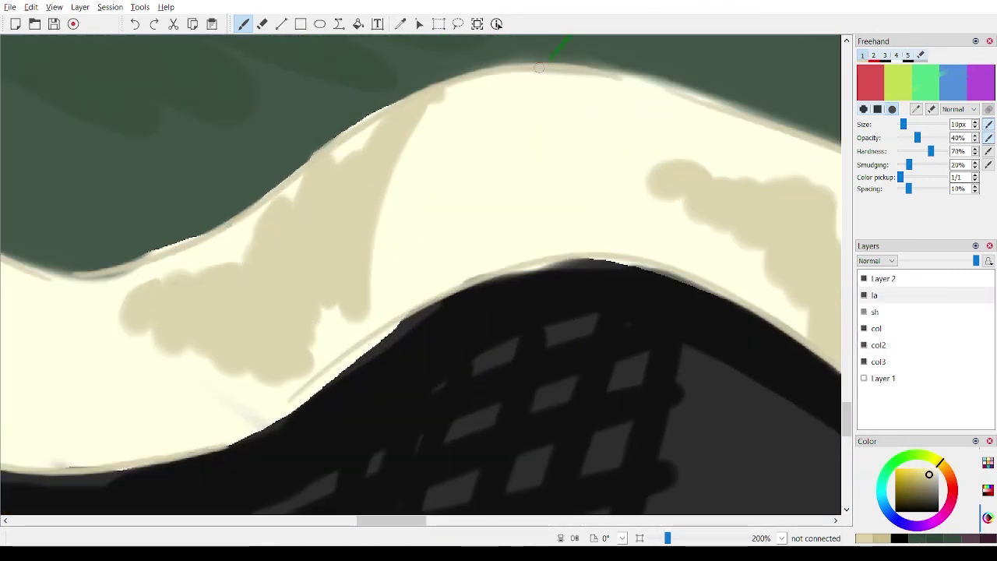
Draw a thin beige fold line across the cream trim, continuing the green seam below the cape's opening.
{"action": "left_click_drag", "start_coordinate": [532, 72], "coordinate": [441, 292]}
{"action": "scroll", "coordinate": [434, 220], "scroll_direction": "down", "scroll_amount": 5}
{"action": "scroll", "coordinate": [434, 220], "scroll_direction": "up", "scroll_amount": 4}
{"action": "scroll", "coordinate": [434, 220], "scroll_direction": "up", "scroll_amount": 3}
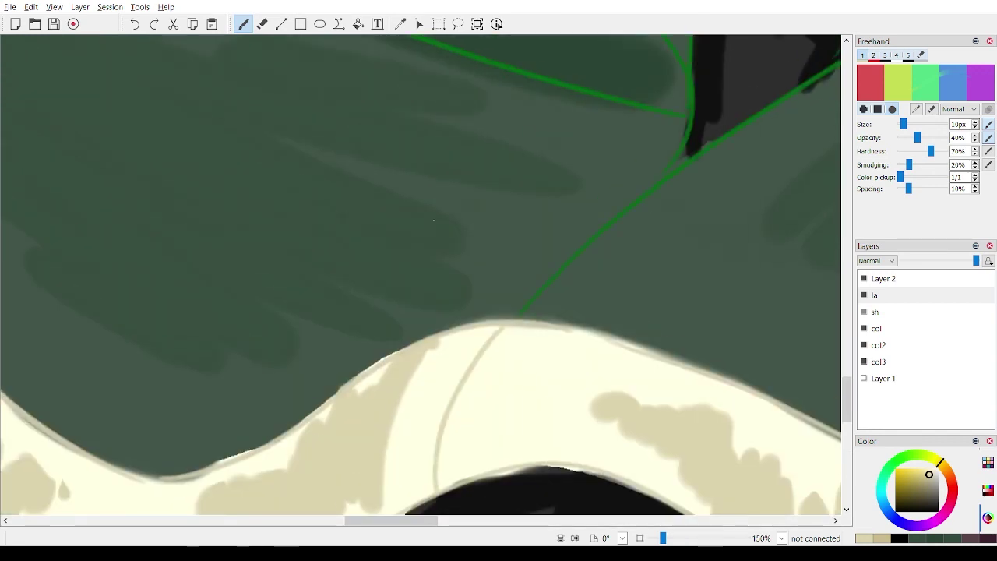
{"action": "scroll", "coordinate": [434, 220], "scroll_direction": "down", "scroll_amount": 6}
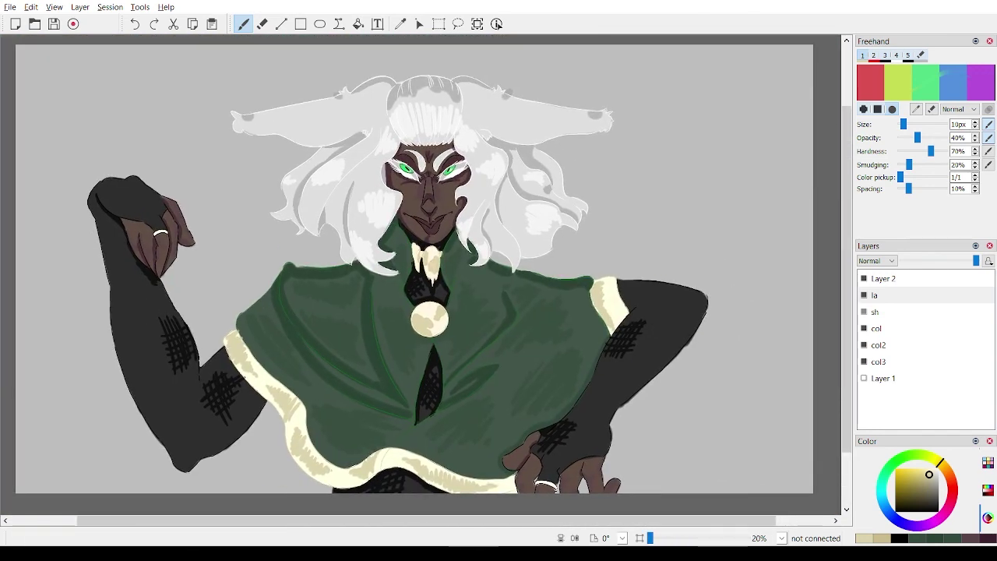
Select the whole canvas on the sh layer and raise the layer's opacity to the maximum.
{"action": "left_click", "coordinate": [874, 311]}
{"action": "key", "text": "ctrl+a"}
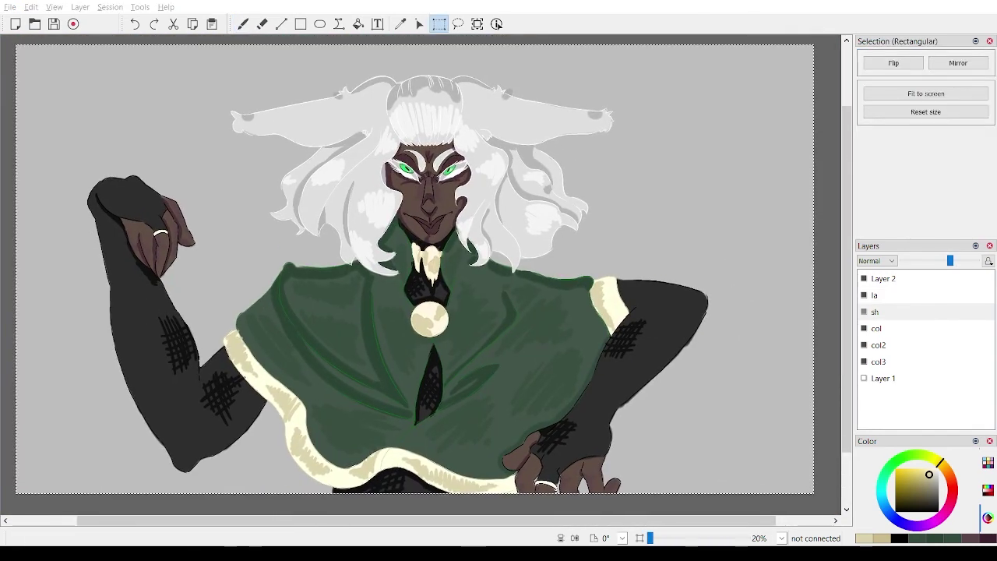
{"action": "scroll", "coordinate": [577, 370], "scroll_direction": "up", "scroll_amount": 6}
{"action": "left_click_drag", "start_coordinate": [950, 261], "coordinate": [975, 261]}
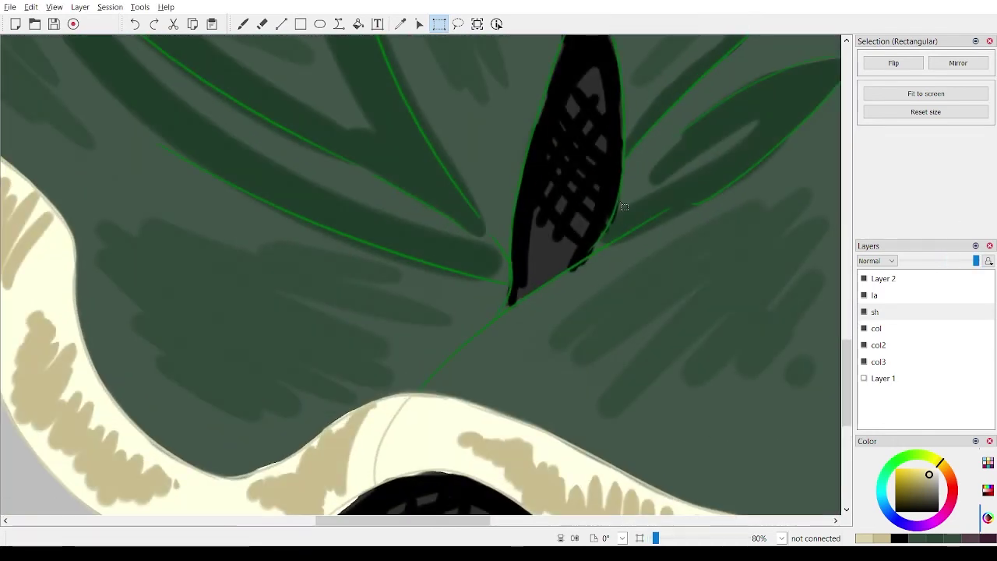
Paint a dark green shadow along the seam below the cape's opening and a beige shadow along the trim's fold line.
{"action": "left_click", "coordinate": [242, 24]}
{"action": "key", "text": "5"}
{"action": "left_click", "coordinate": [360, 231], "text": "ctrl"}
{"action": "mouse_move", "coordinate": [410, 382]}
{"action": "left_mouse_down"}
{"action": "mouse_move", "coordinate": [480, 320]}
{"action": "mouse_move", "coordinate": [510, 269]}
{"action": "mouse_move", "coordinate": [500, 269]}
{"action": "left_mouse_up"}
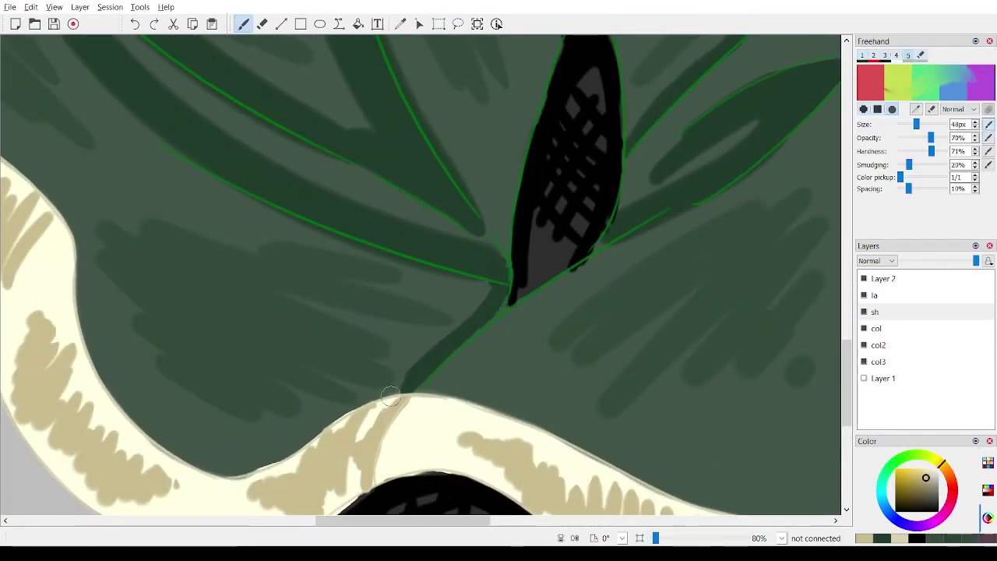
{"action": "scroll", "coordinate": [381, 405], "scroll_direction": "down", "scroll_amount": 3}
{"action": "scroll", "coordinate": [393, 348], "scroll_direction": "up", "scroll_amount": 3}
Switch to the rectangular selection tool and make Layer 2 the active layer.
{"action": "key", "text": "s"}
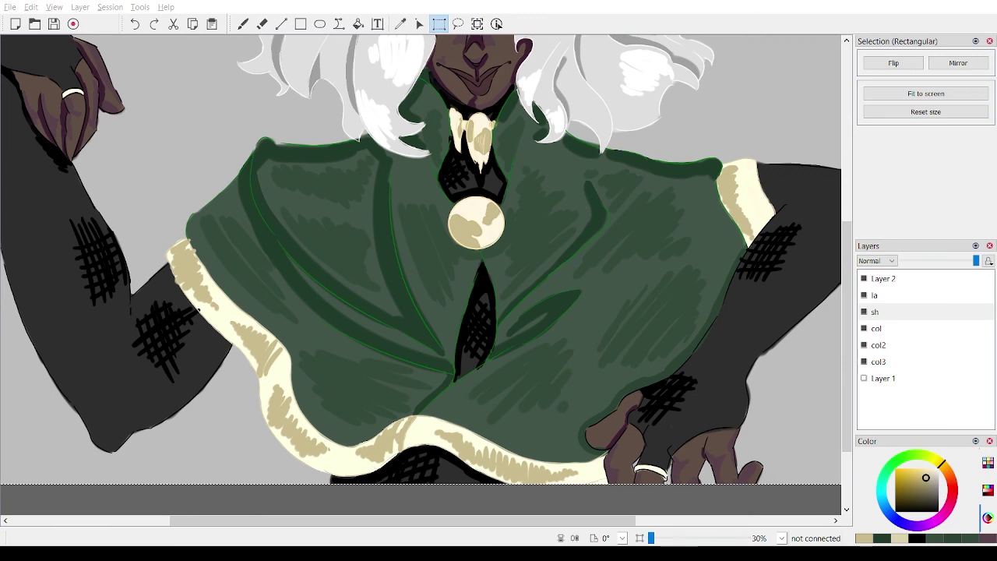
{"action": "left_click", "coordinate": [883, 296]}
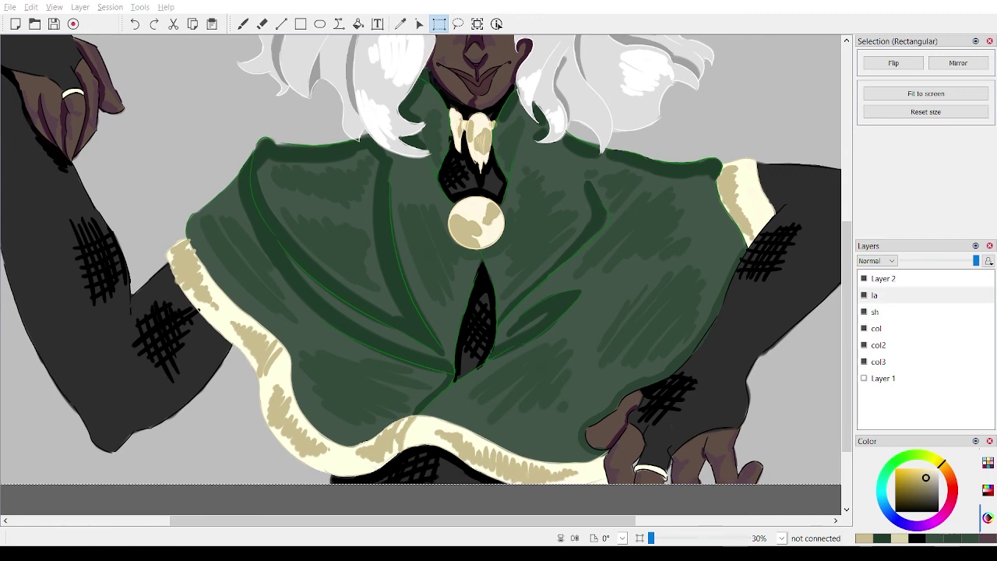
{"action": "left_click", "coordinate": [883, 279]}
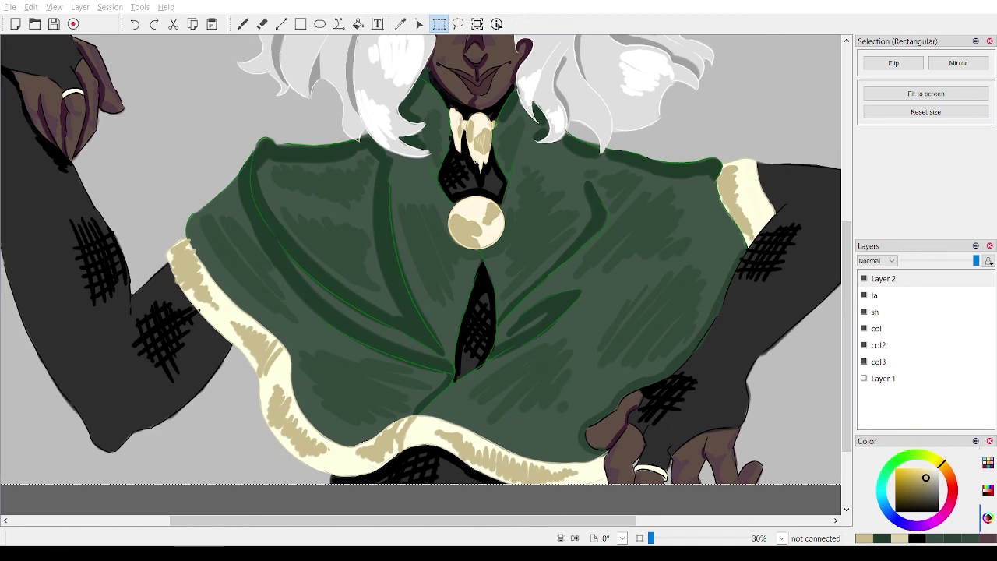